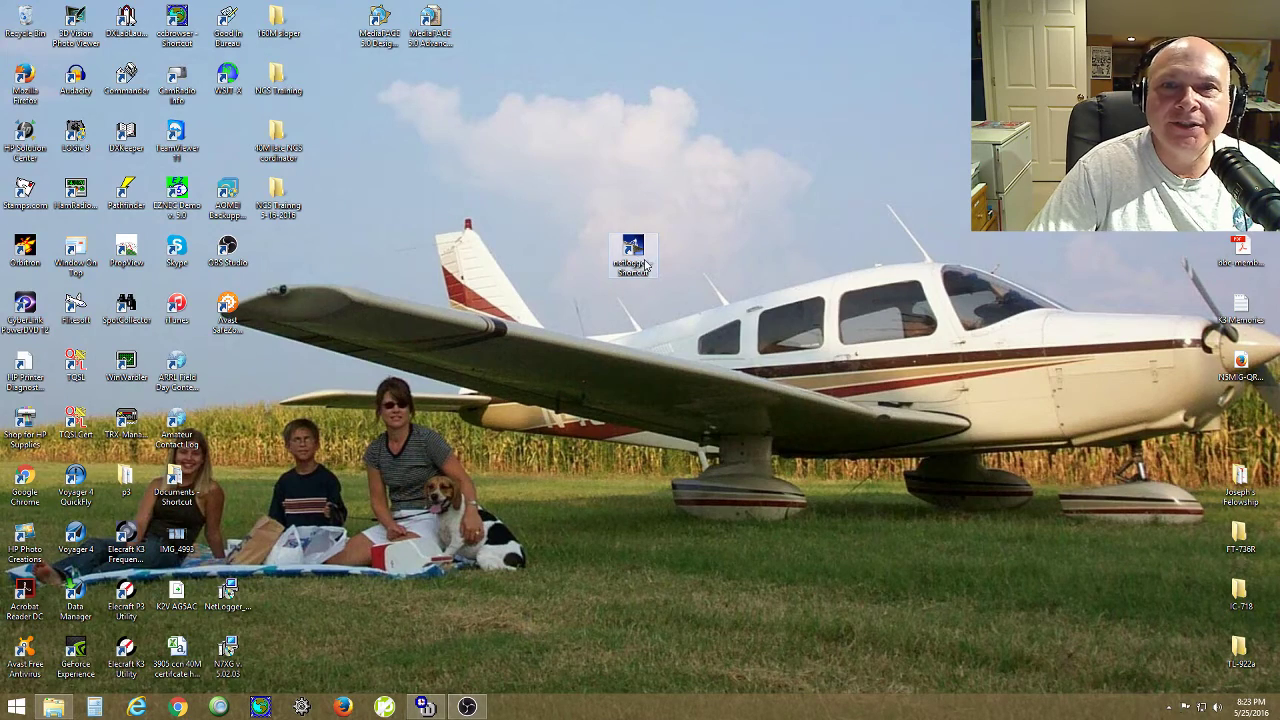
# - Launch NetLogger and download the latest 3905CCN club profile, overwriting the existing profile file
pyautogui.doubleClick(633, 258)
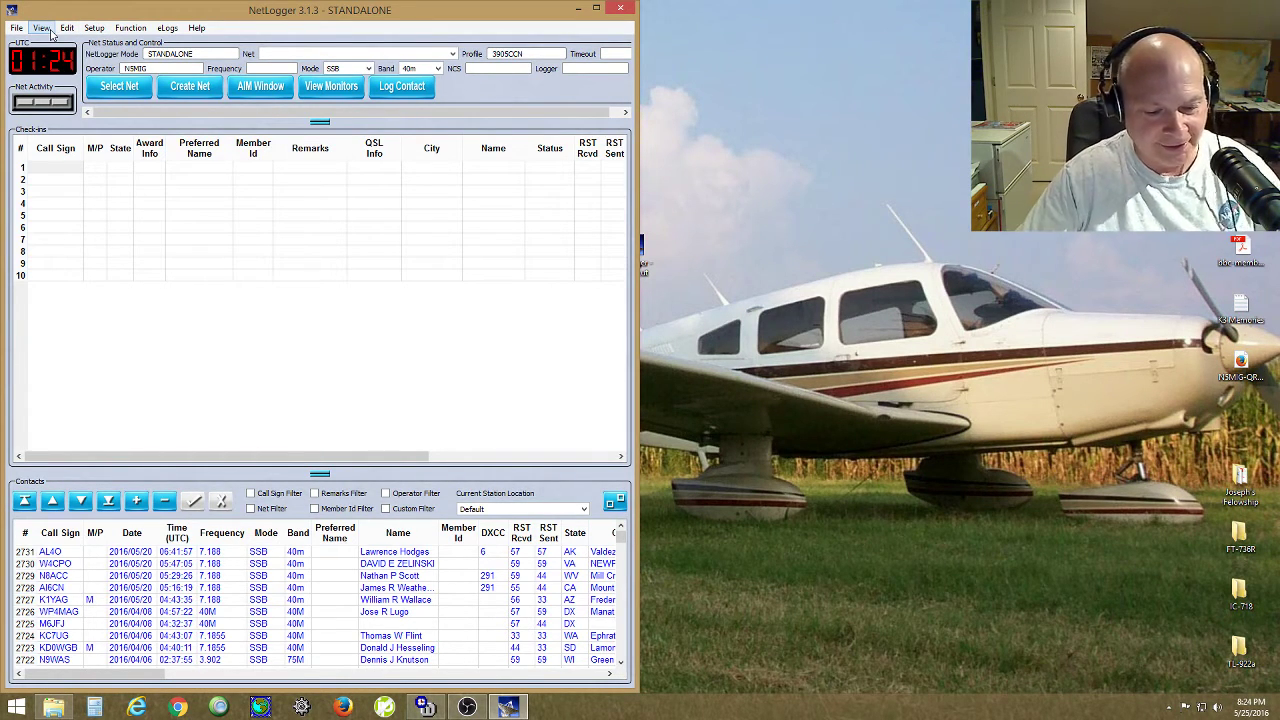
pyautogui.click(138, 30)
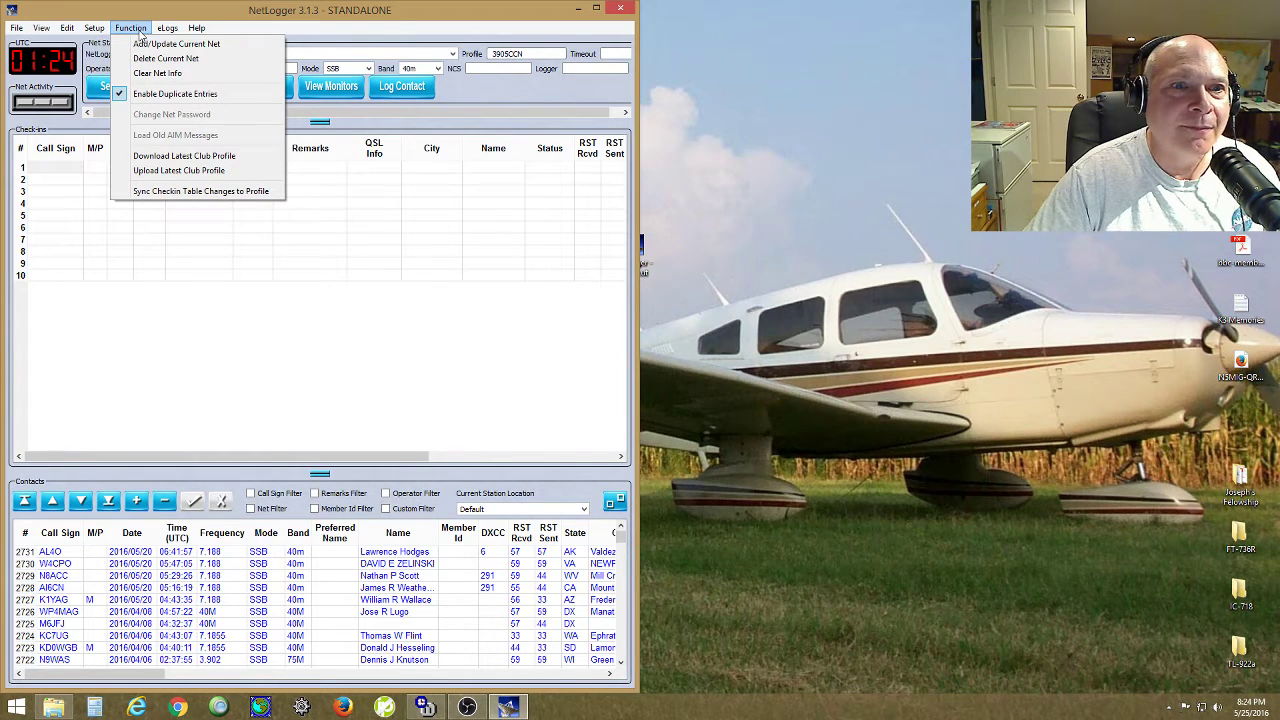
pyautogui.click(170, 160)
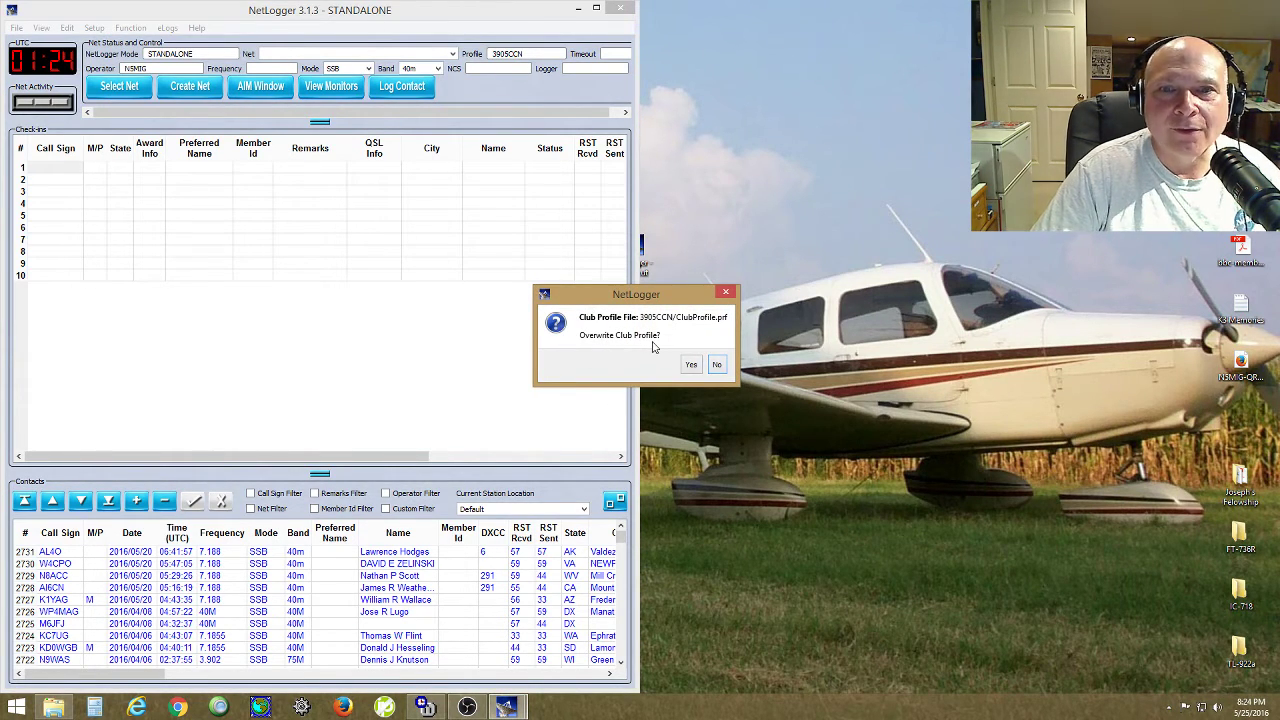
pyautogui.click(691, 365)
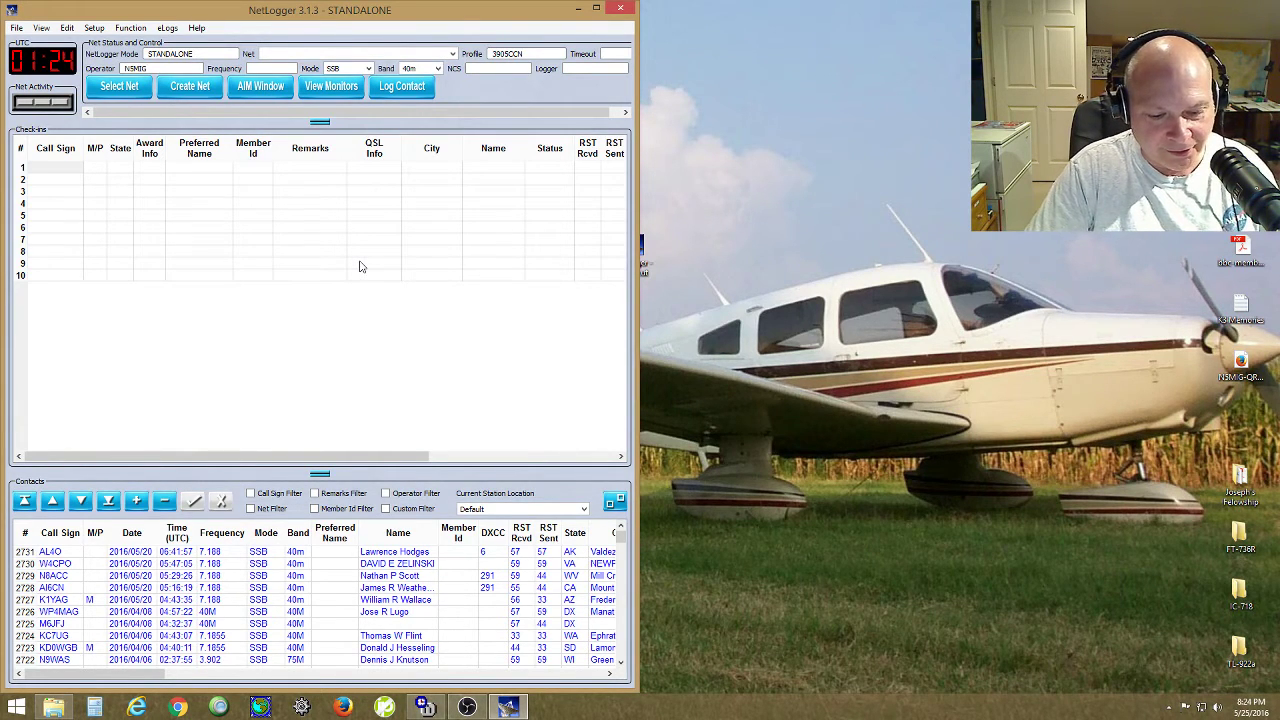
# - Check the duplicate-entries option and review the club nets setup for 3905CCN
pyautogui.click(121, 29)
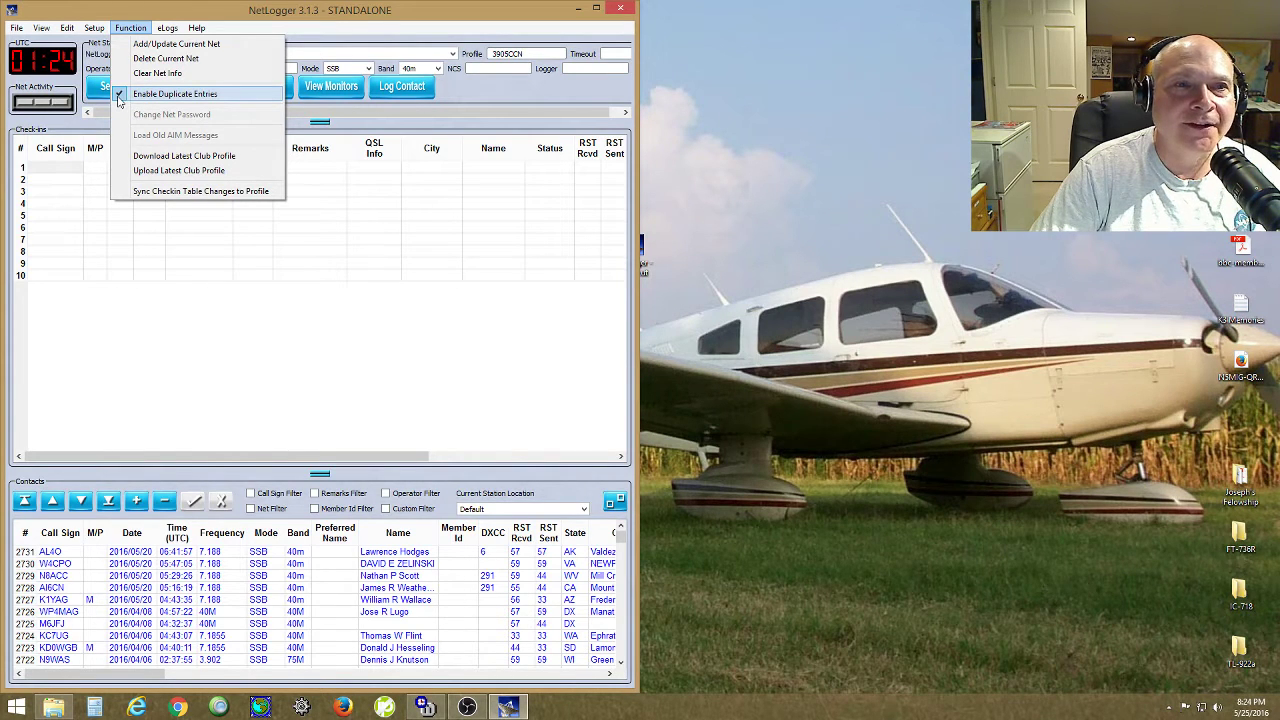
pyautogui.click(182, 14)
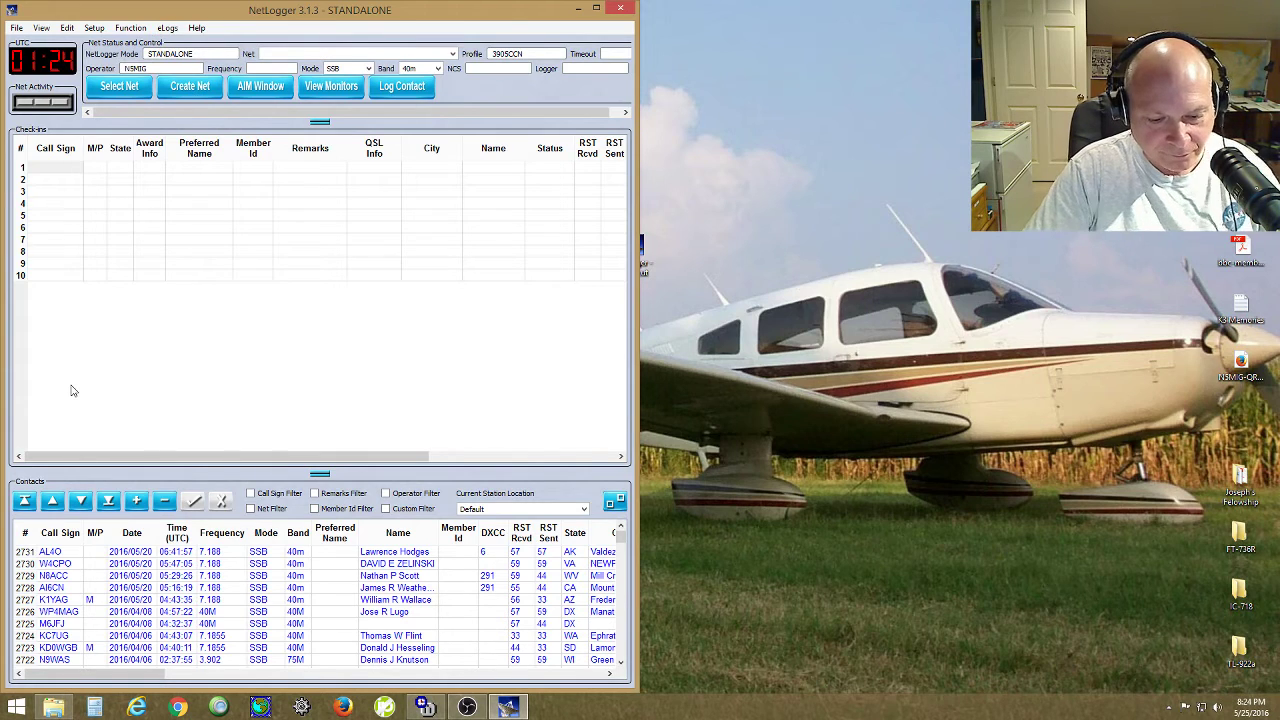
pyautogui.click(93, 28)
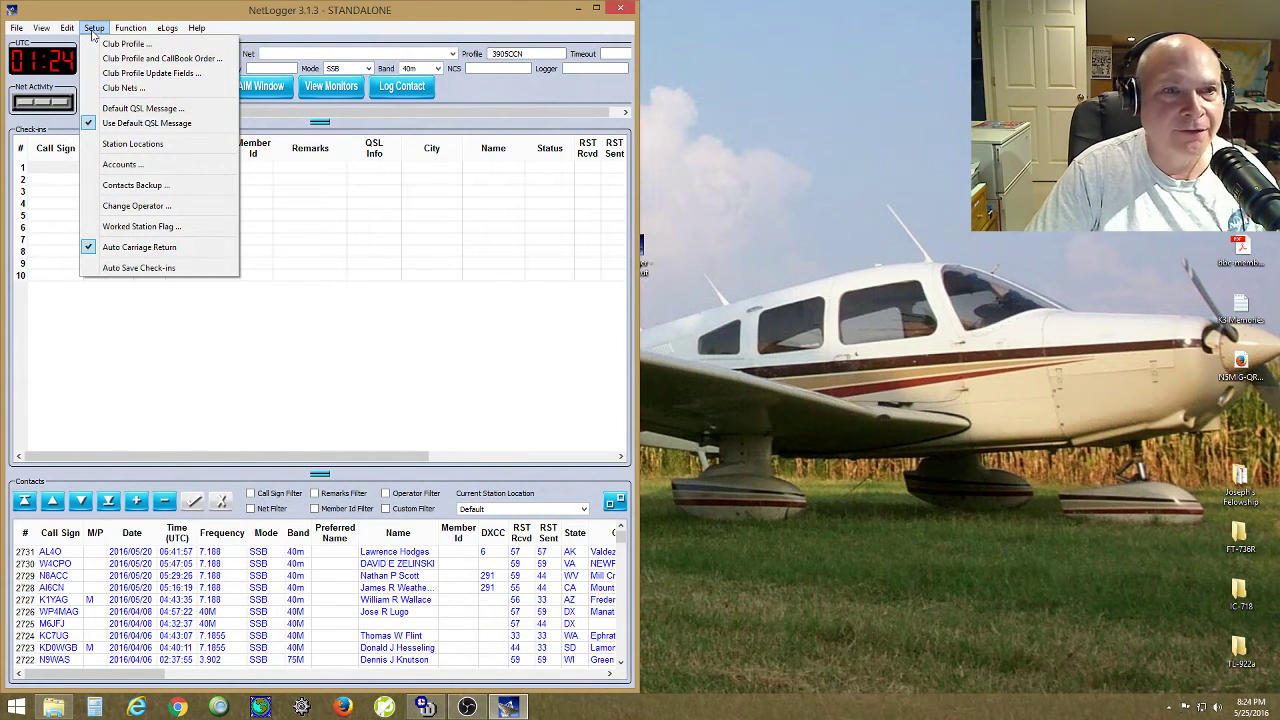
pyautogui.click(117, 89)
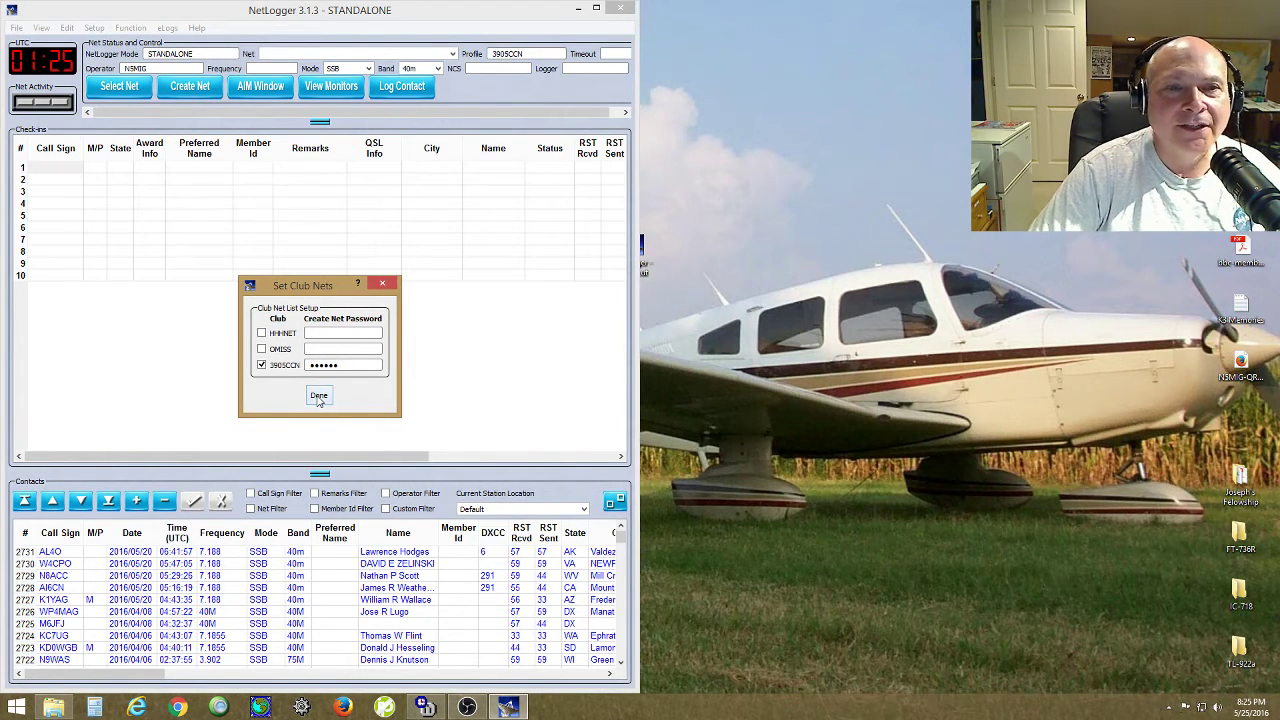
pyautogui.click(318, 395)
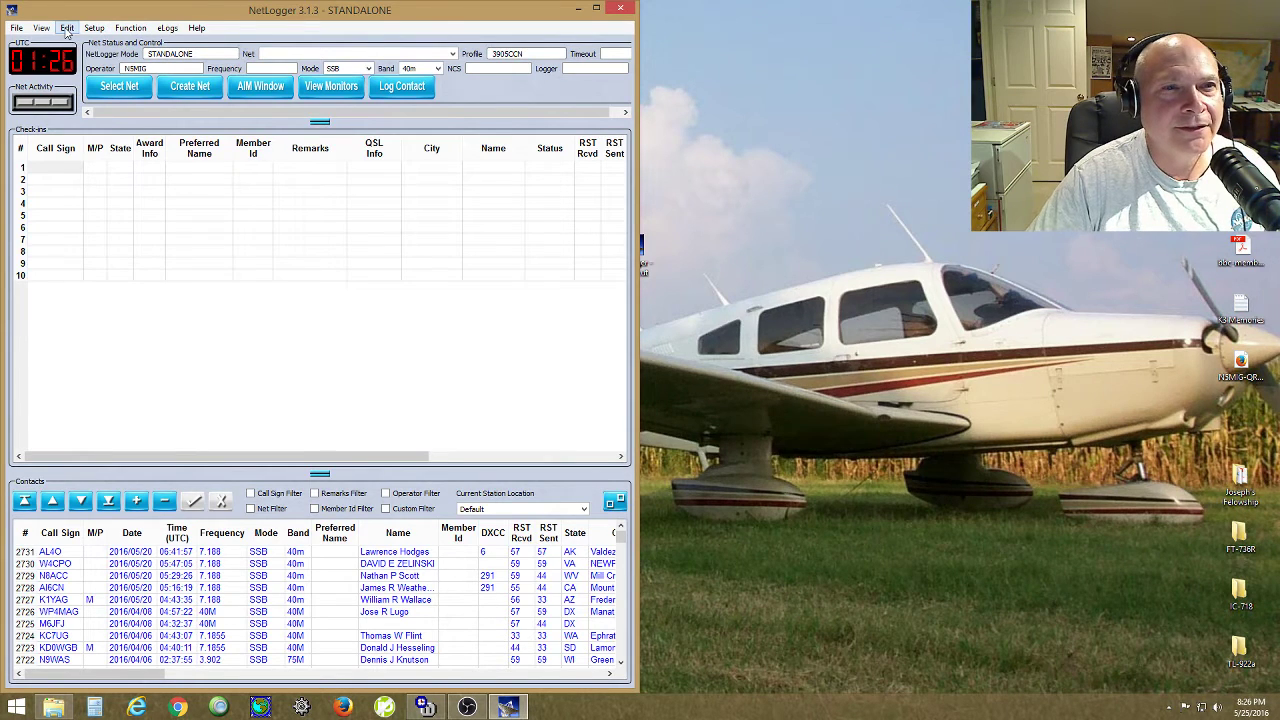
# - Review which columns are enabled for the check-ins table
pyautogui.click(67, 28)
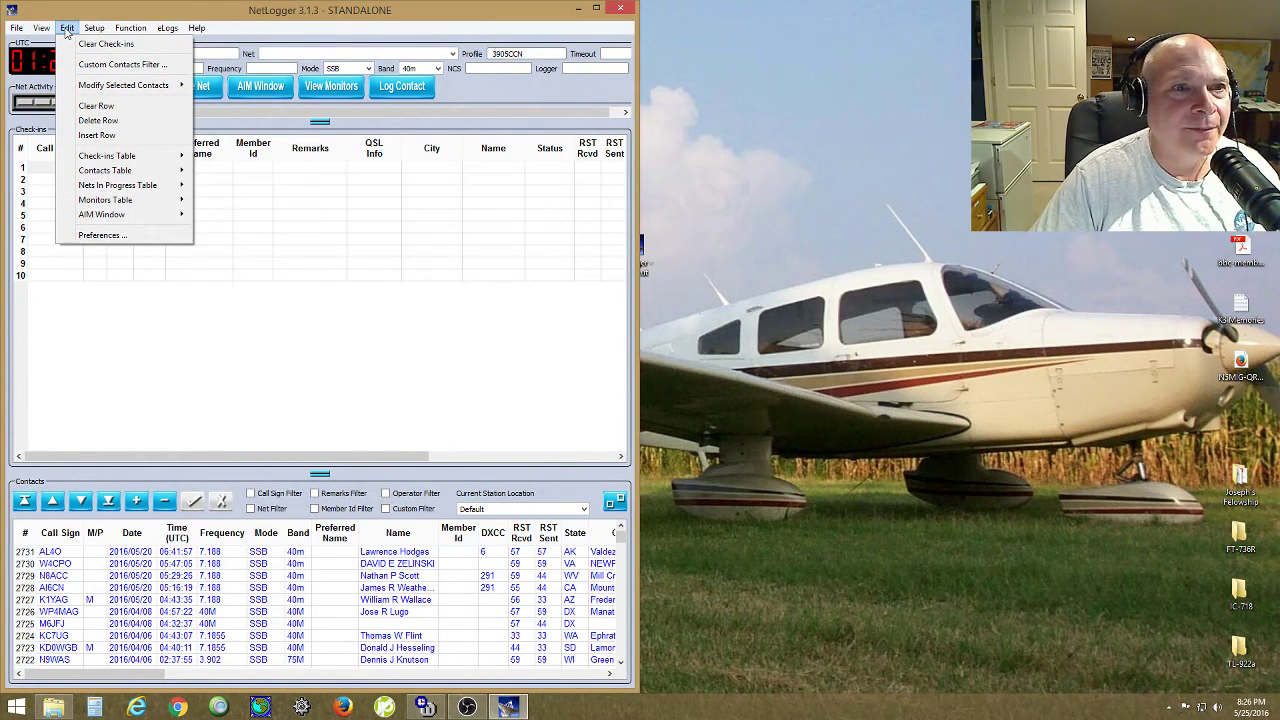
pyautogui.moveTo(112, 164)
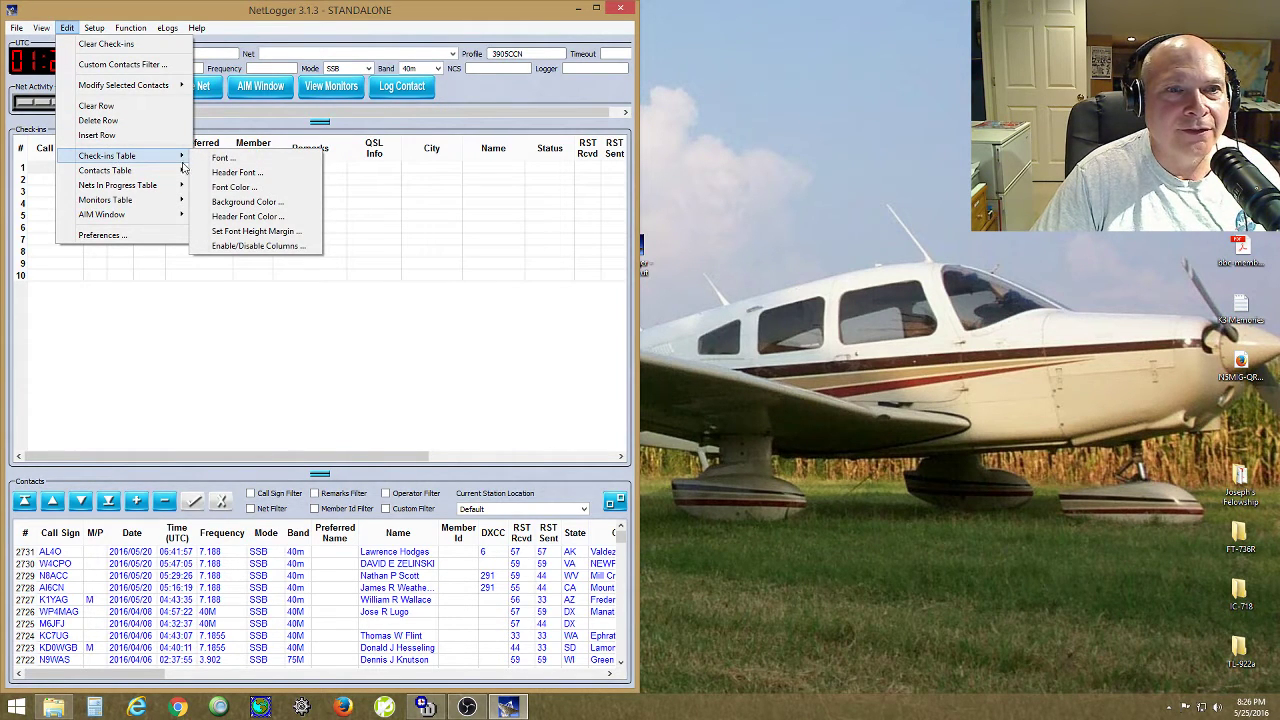
pyautogui.click(241, 246)
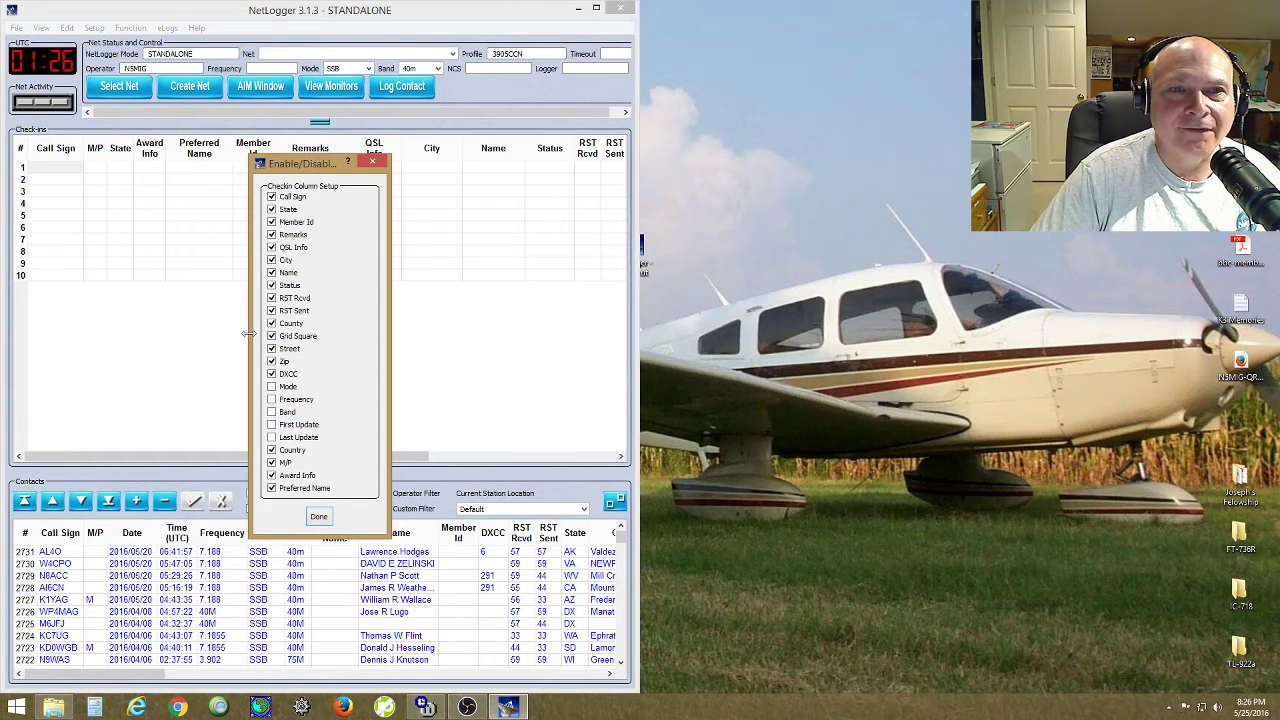
pyautogui.click(321, 518)
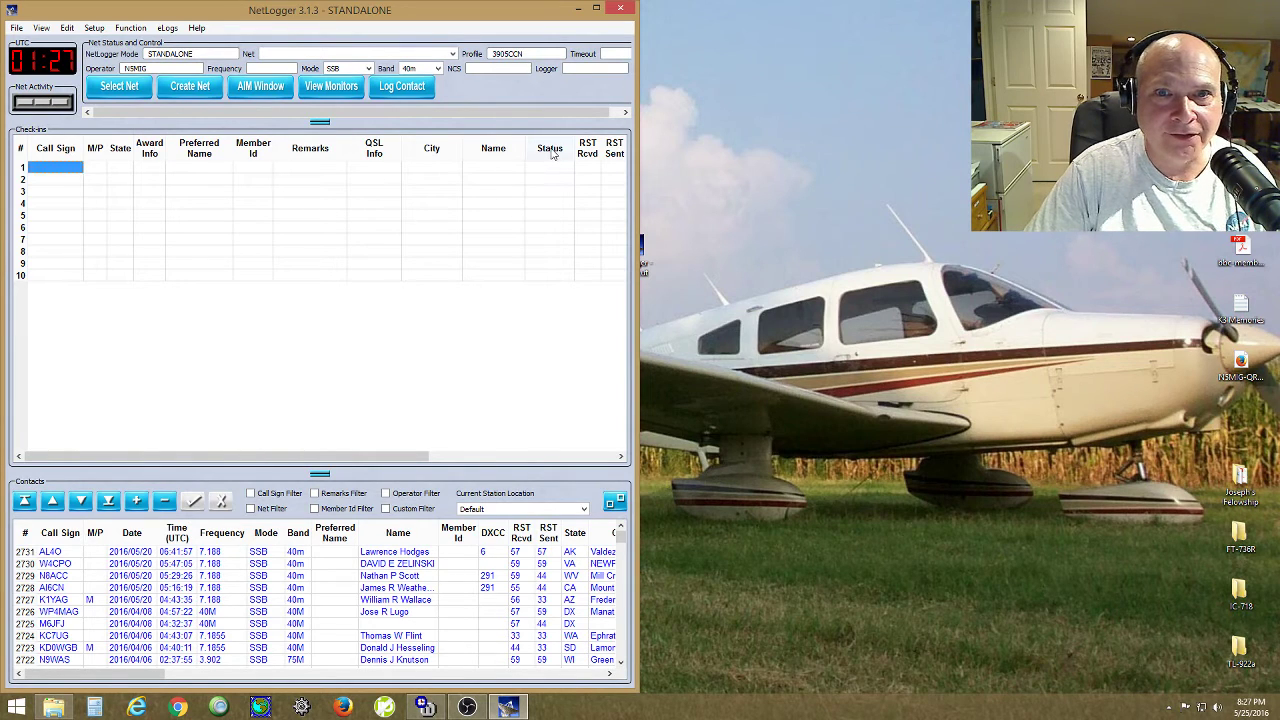
# - Reorder the check-ins columns: Status after Award Info, Member Id at the far end, and Name before City
pyautogui.moveTo(551, 152); pyautogui.dragTo(171, 143)
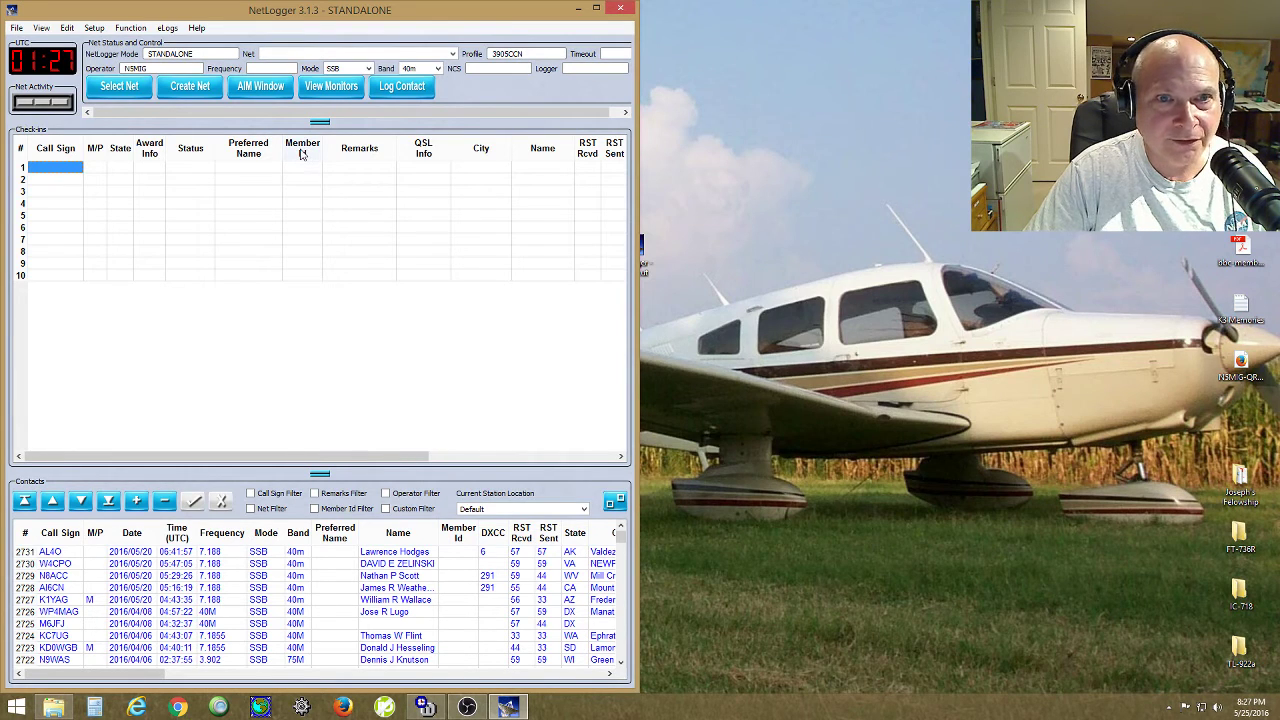
pyautogui.moveTo(301, 152); pyautogui.dragTo(636, 167)
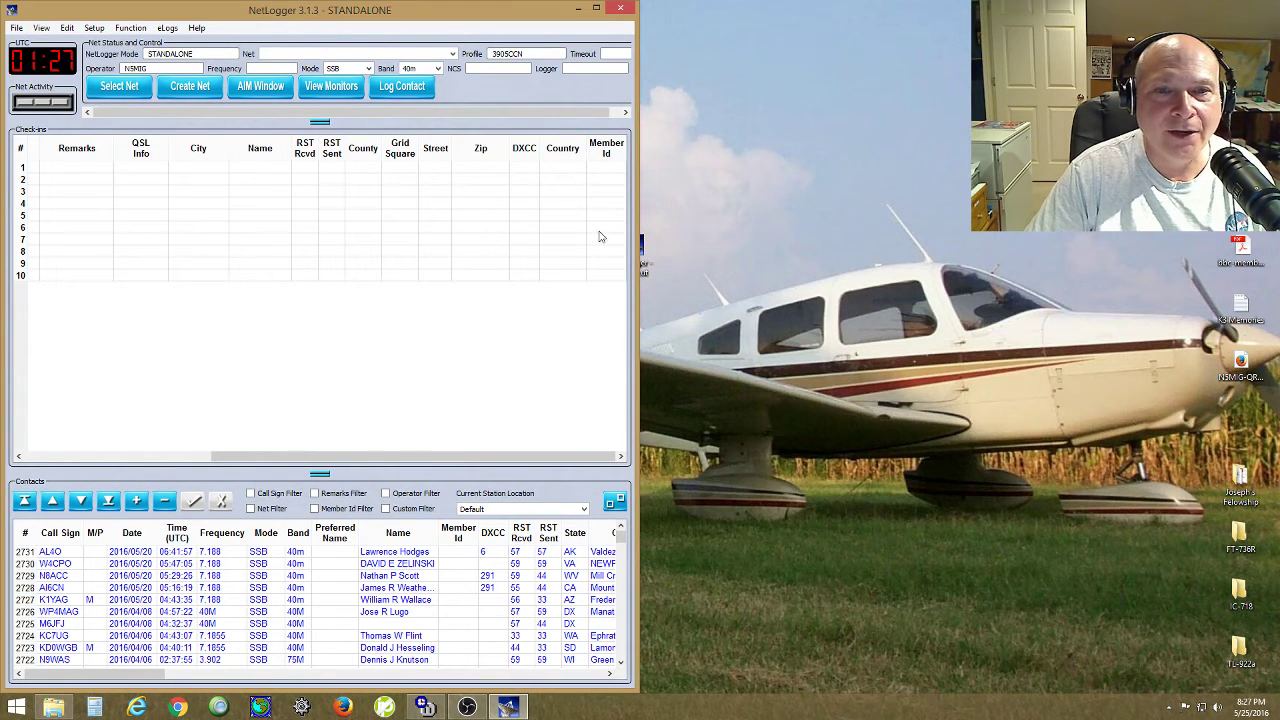
pyautogui.moveTo(382, 460); pyautogui.dragTo(172, 413)
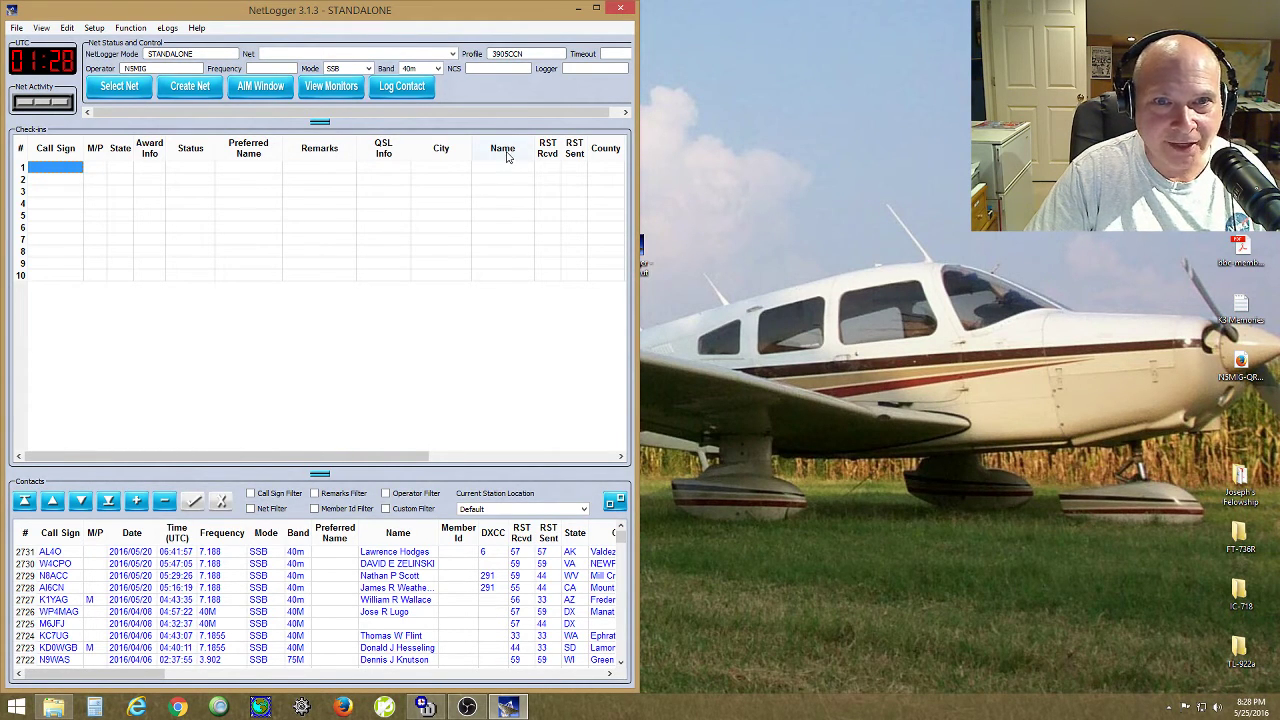
pyautogui.moveTo(506, 155); pyautogui.dragTo(422, 157)
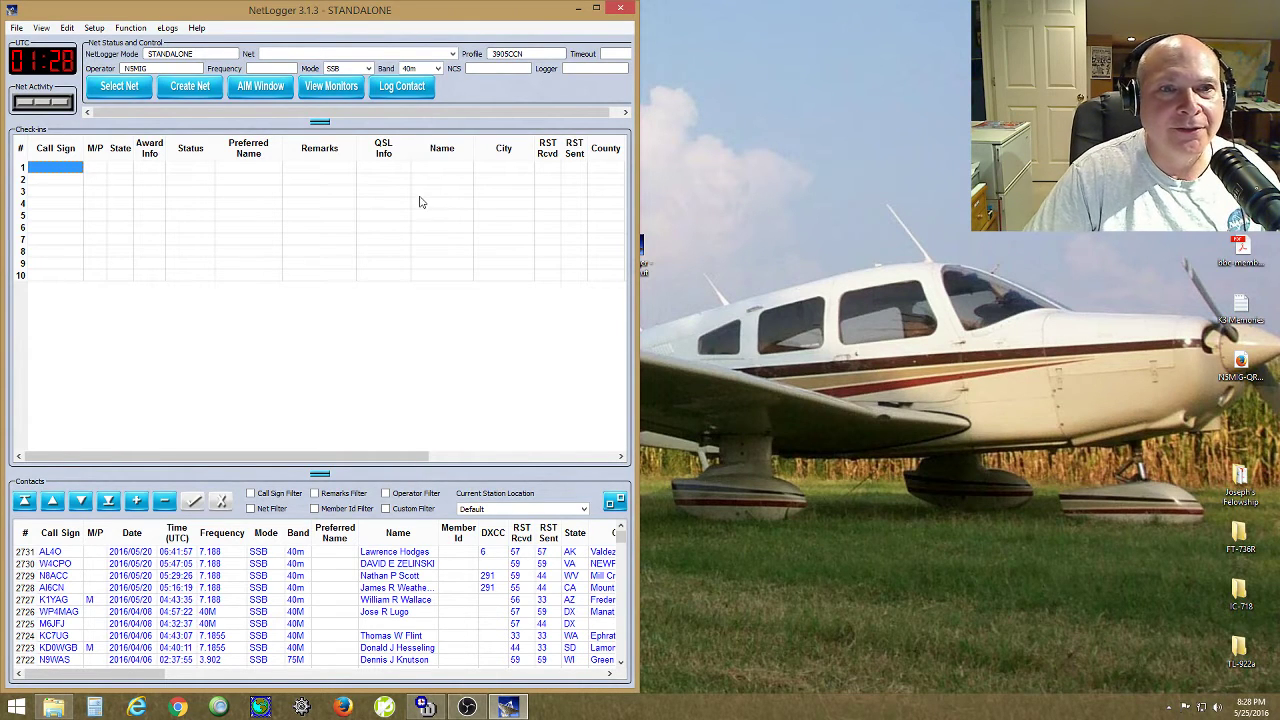
# - Close NetLogger and launch it again from the desktop
pyautogui.click(632, 8)
pyautogui.click(760, 357)
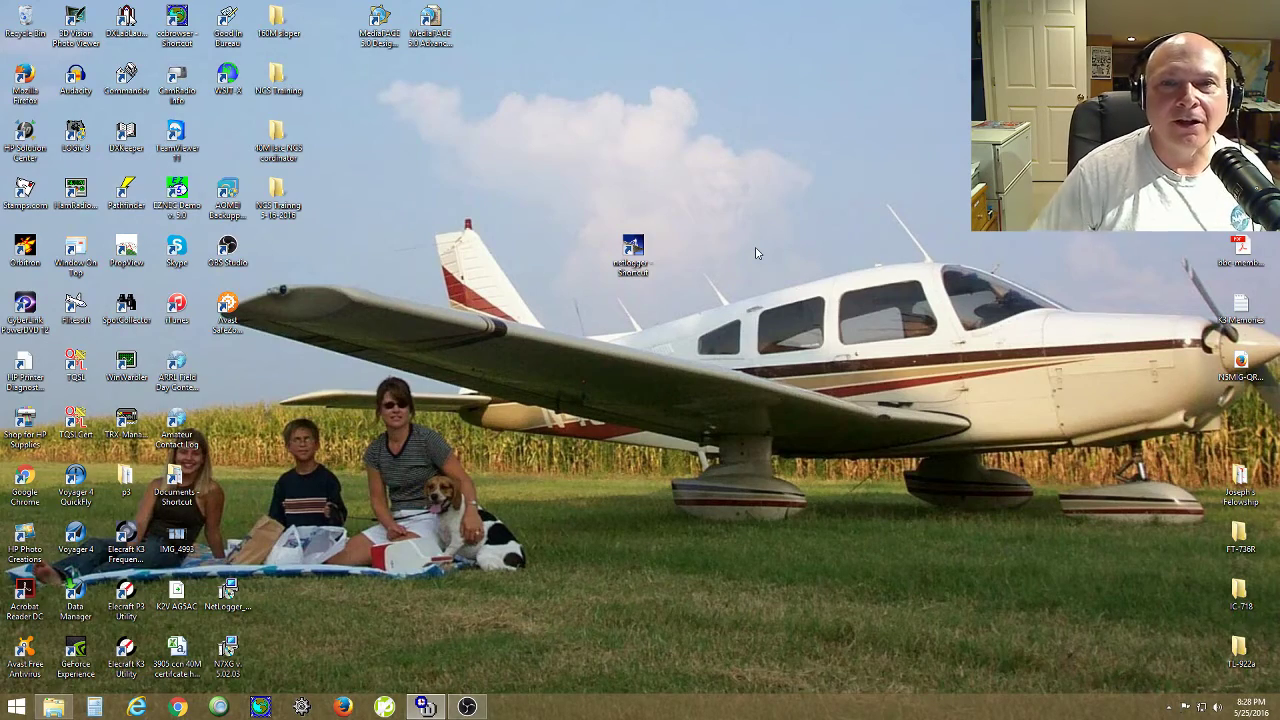
pyautogui.doubleClick(633, 250)
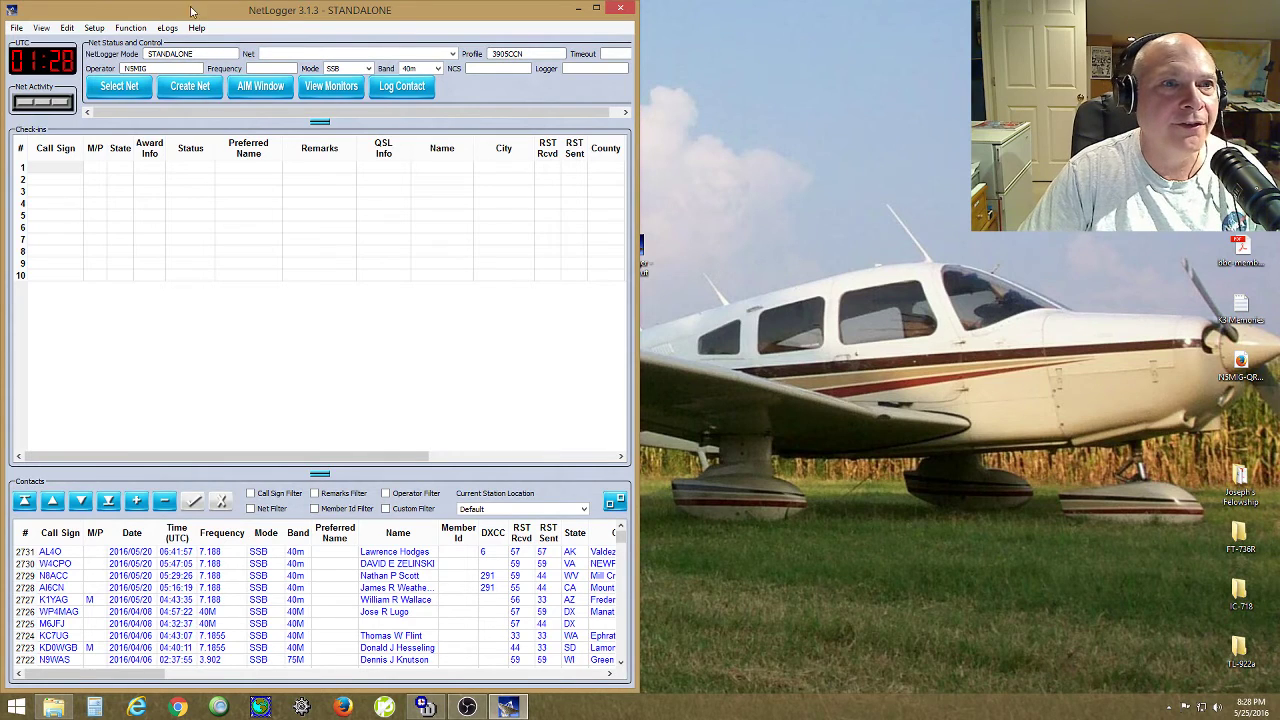
# - Enable the Manual Station Highlighter and check that the option is on
pyautogui.click(41, 27)
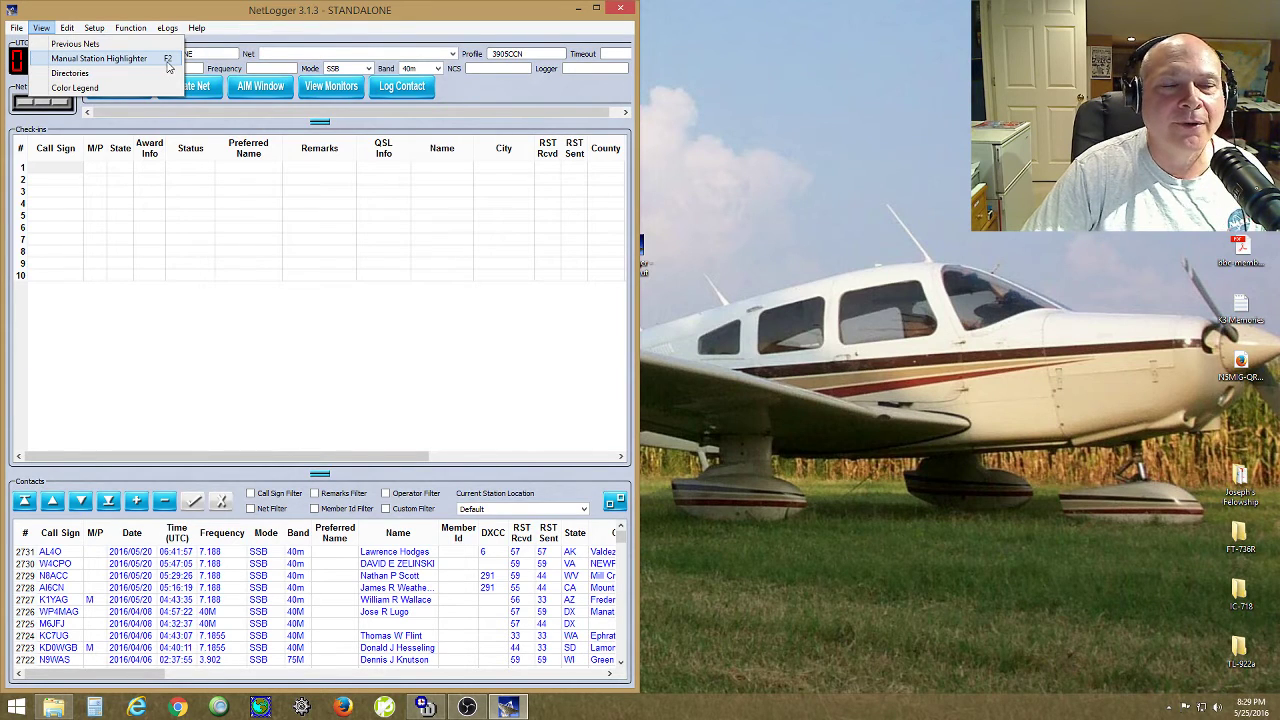
pyautogui.click(43, 60)
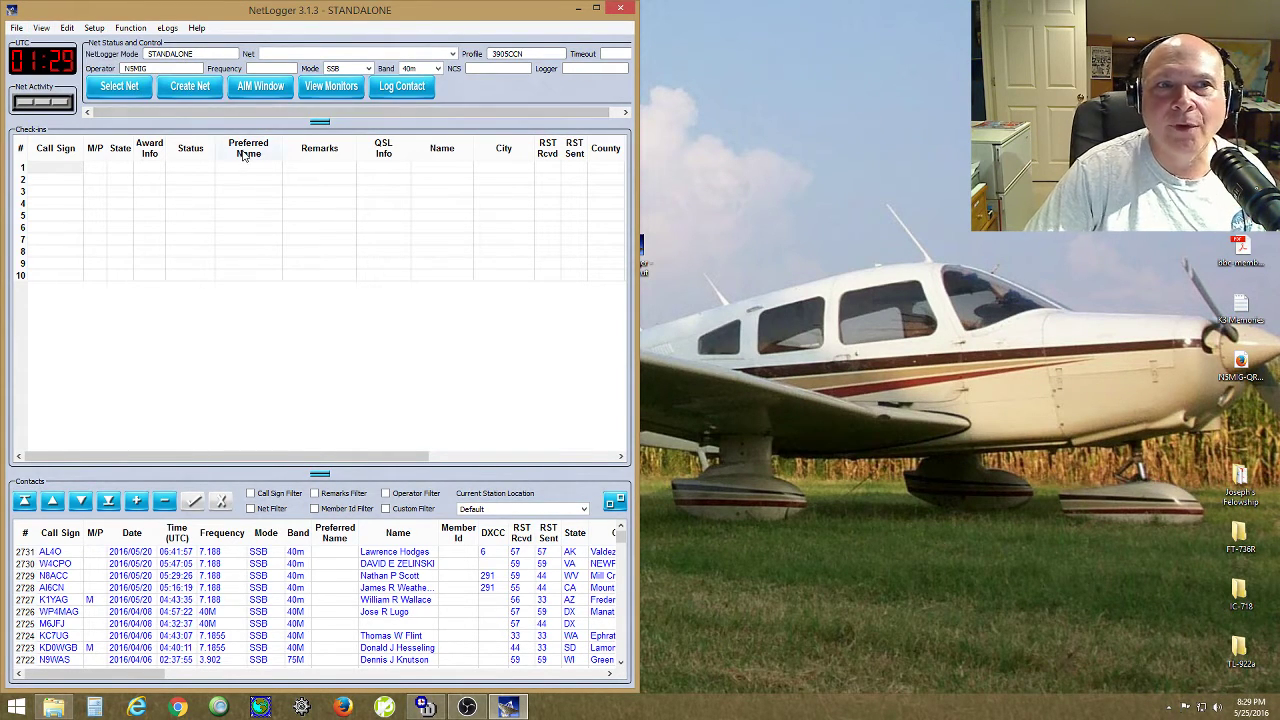
pyautogui.click(42, 28)
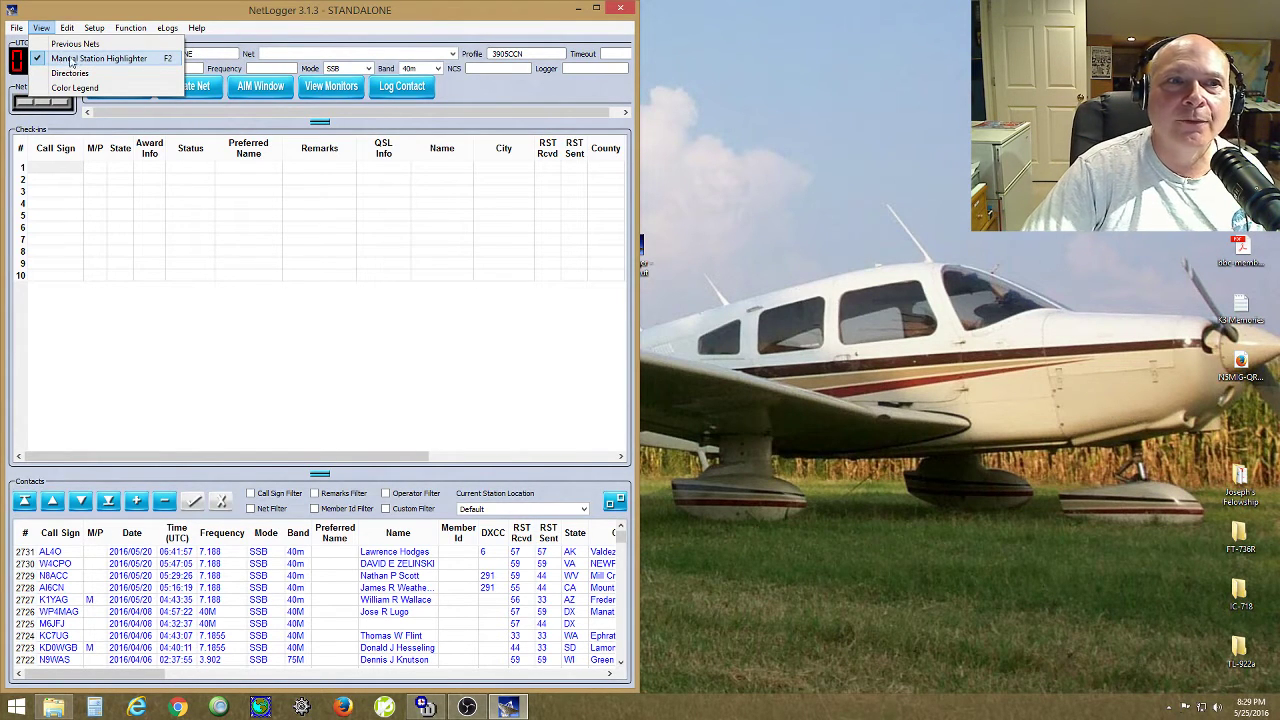
pyautogui.click(116, 10)
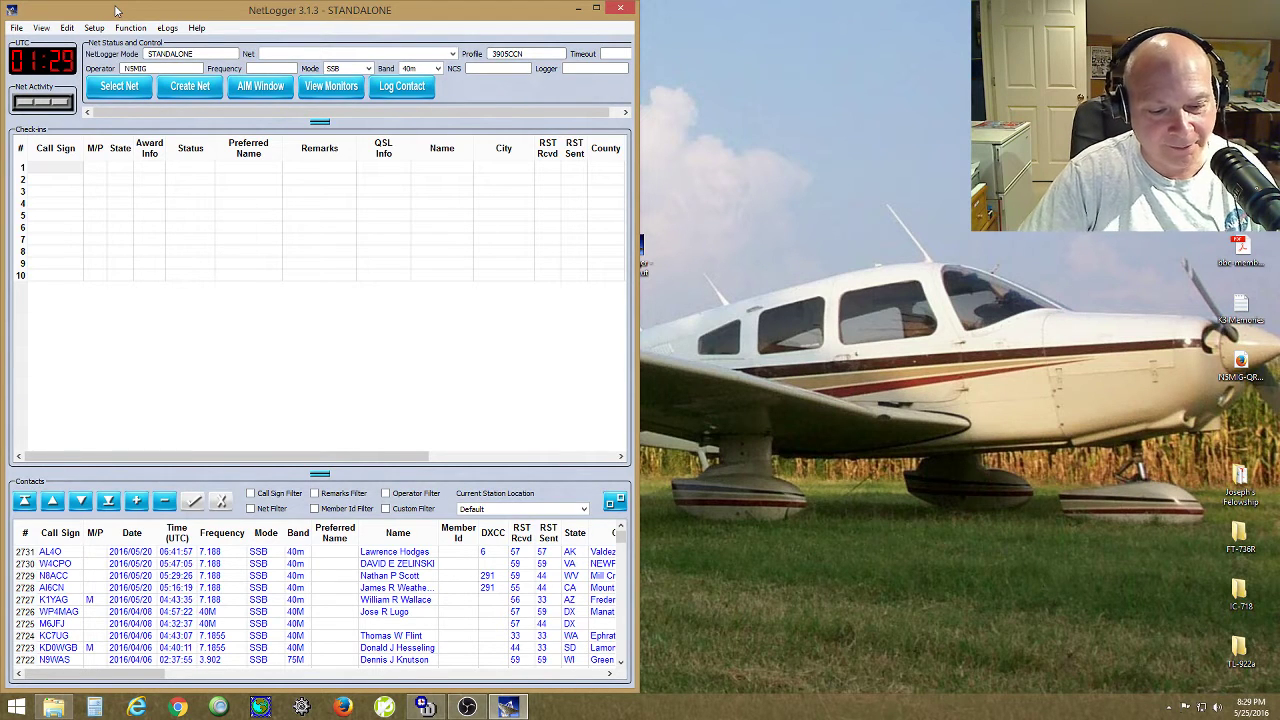
# - Create the 3905 10m Test Net on the NETLOGGER3 server, entering the operator's call sign as net control
pyautogui.click(189, 90)
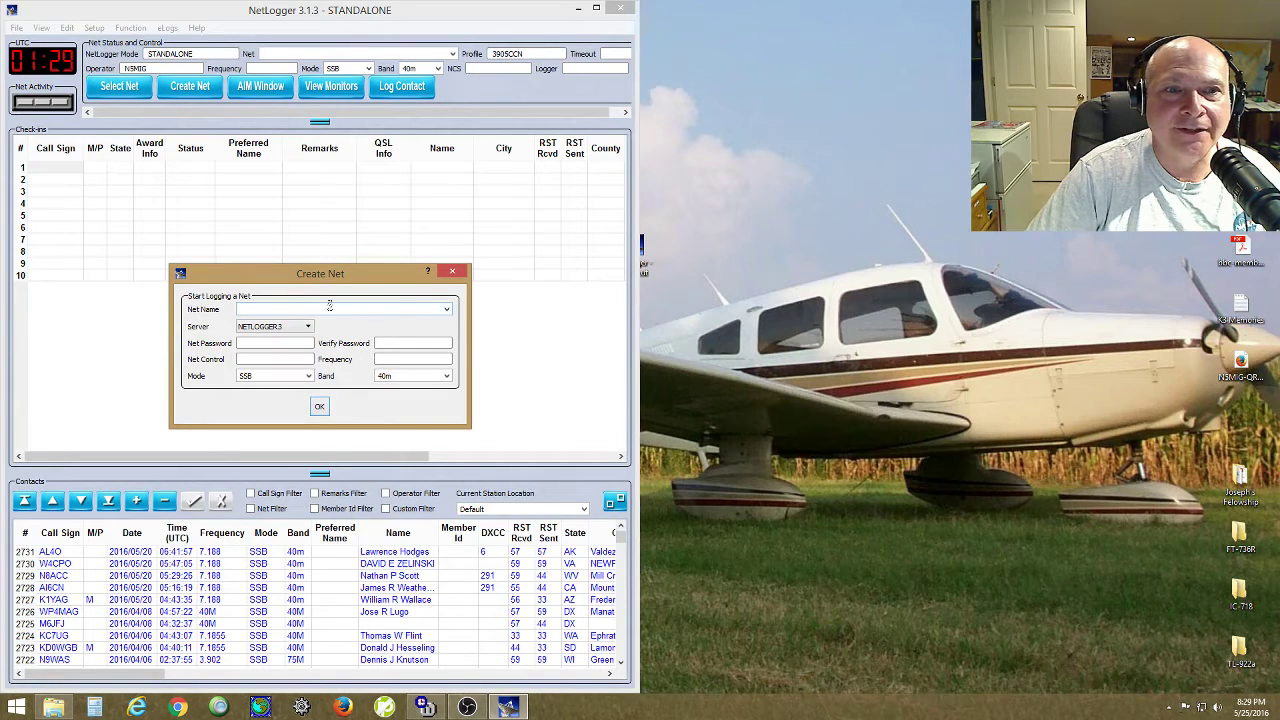
pyautogui.click(446, 310)
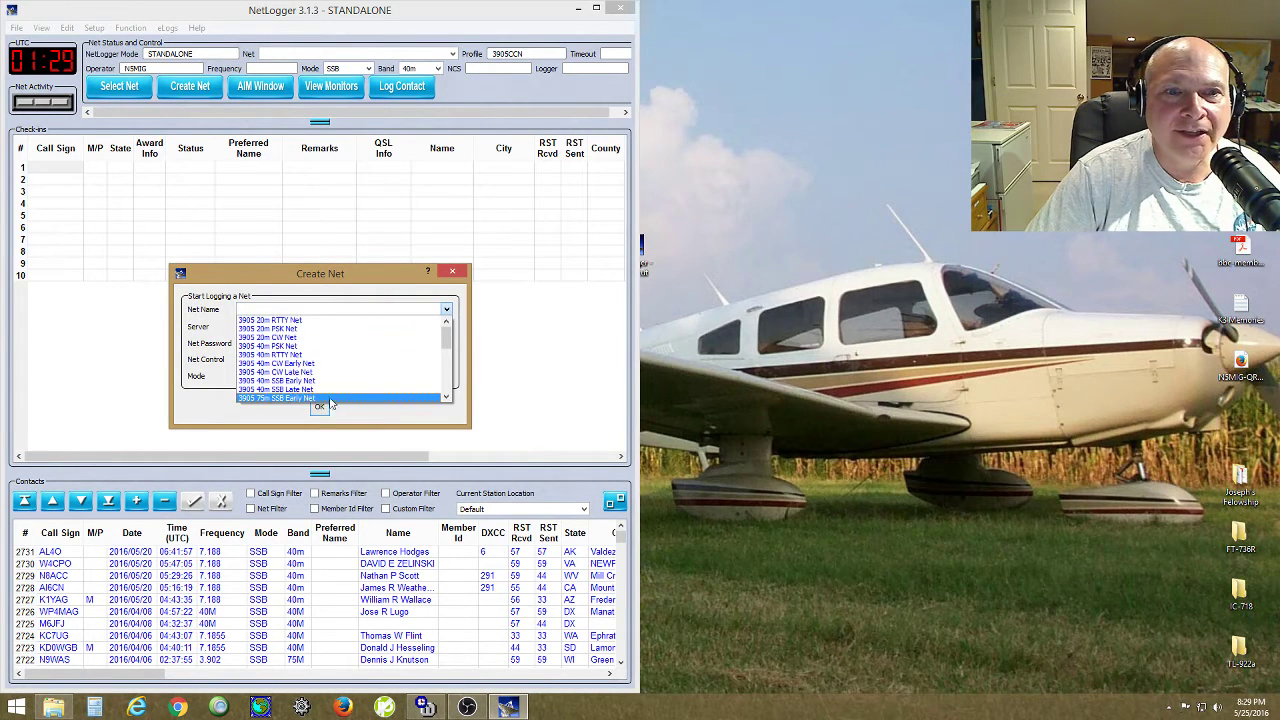
pyautogui.moveTo(449, 340); pyautogui.dragTo(465, 396)
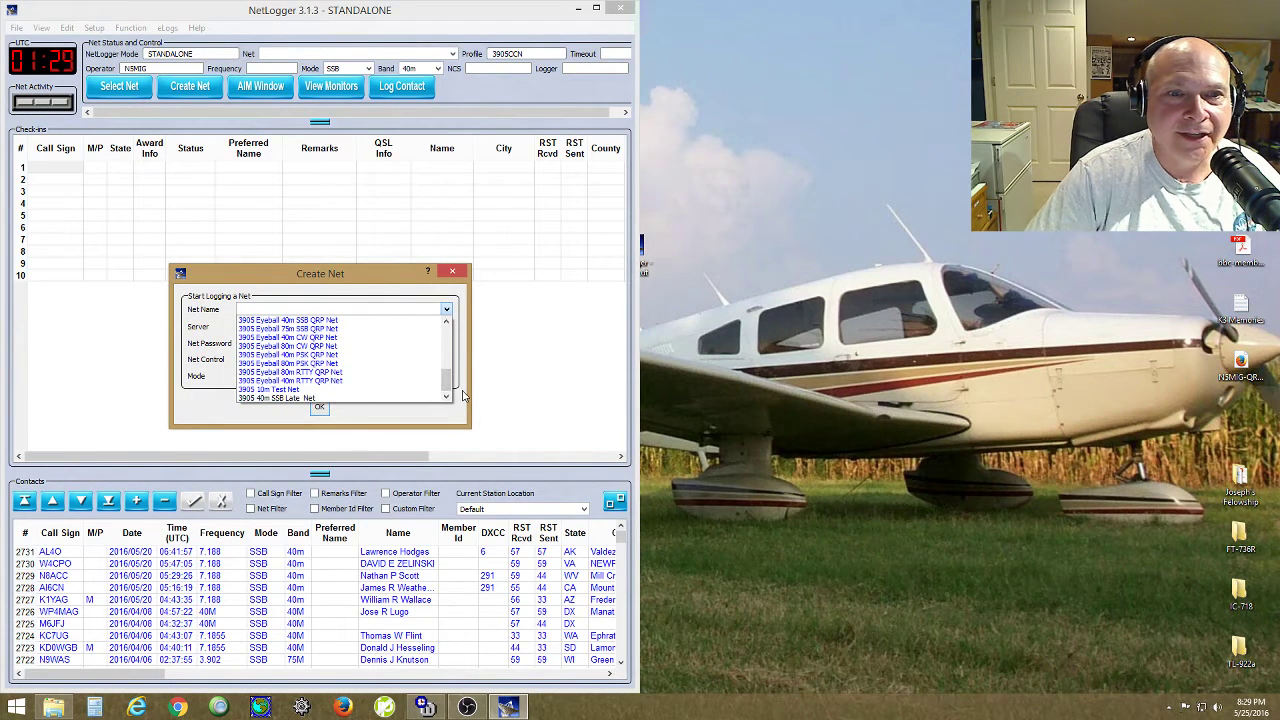
pyautogui.click(268, 391)
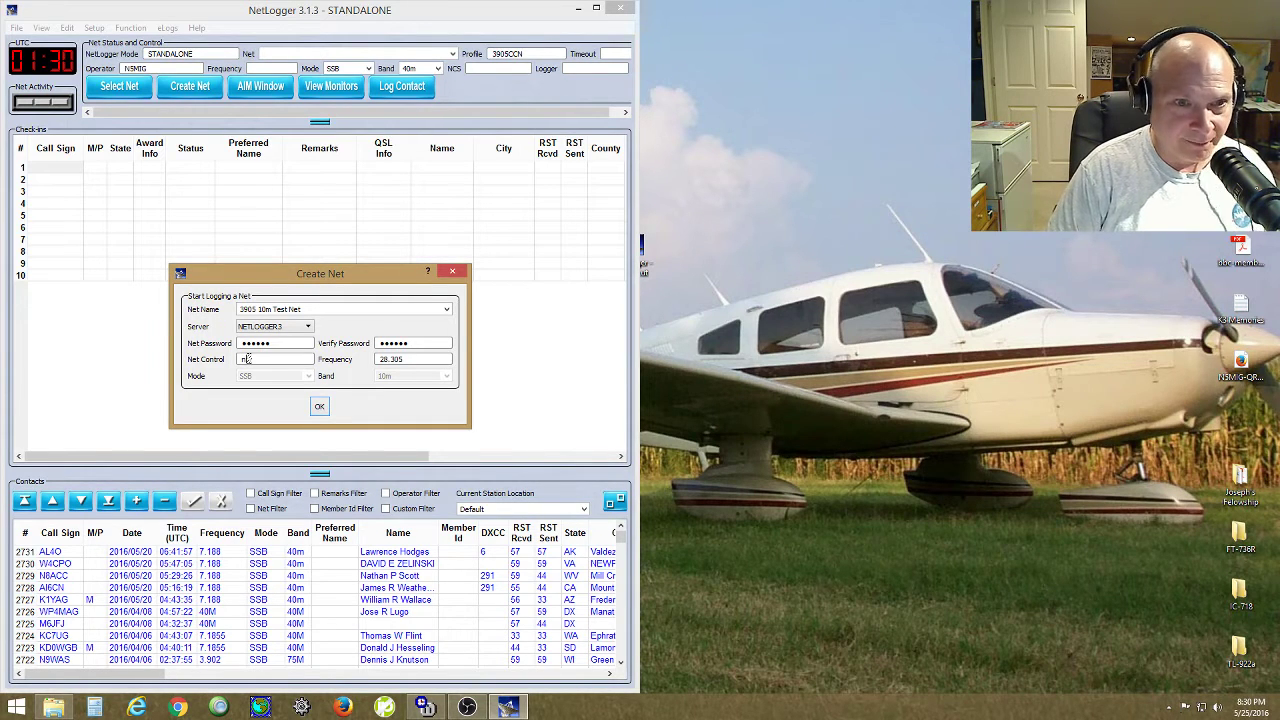
pyautogui.write('mig')
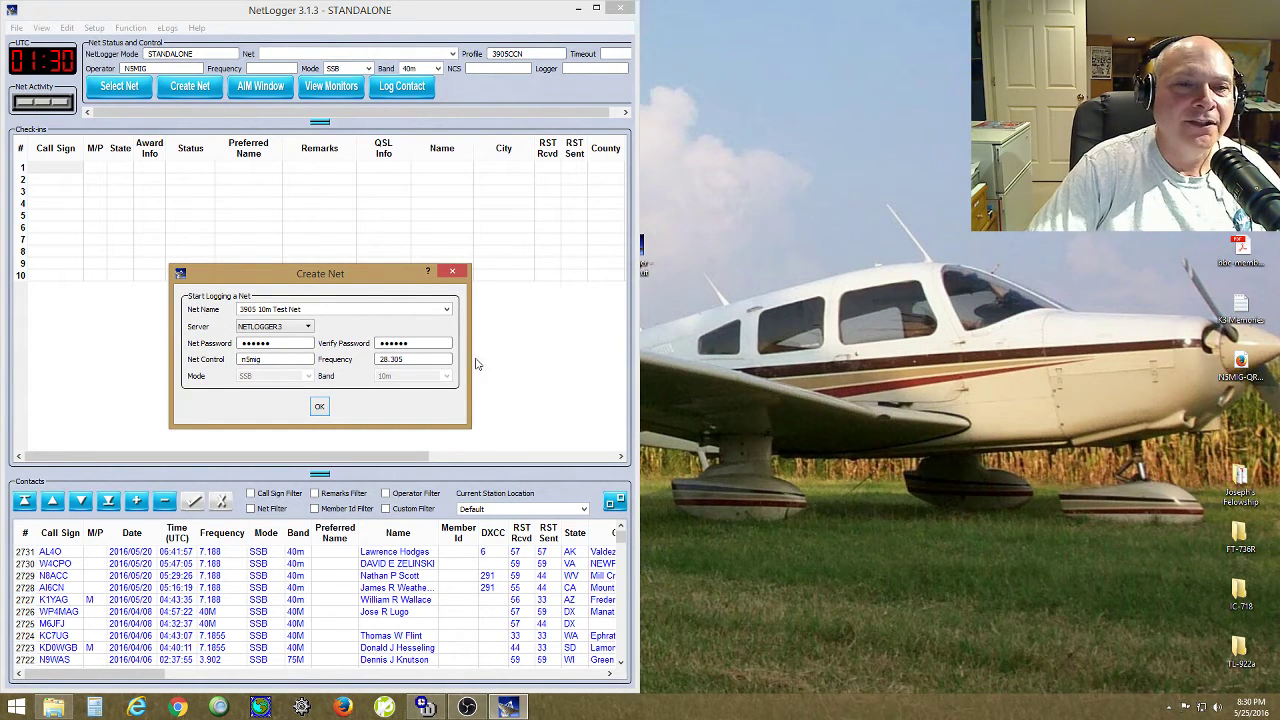
pyautogui.click(320, 407)
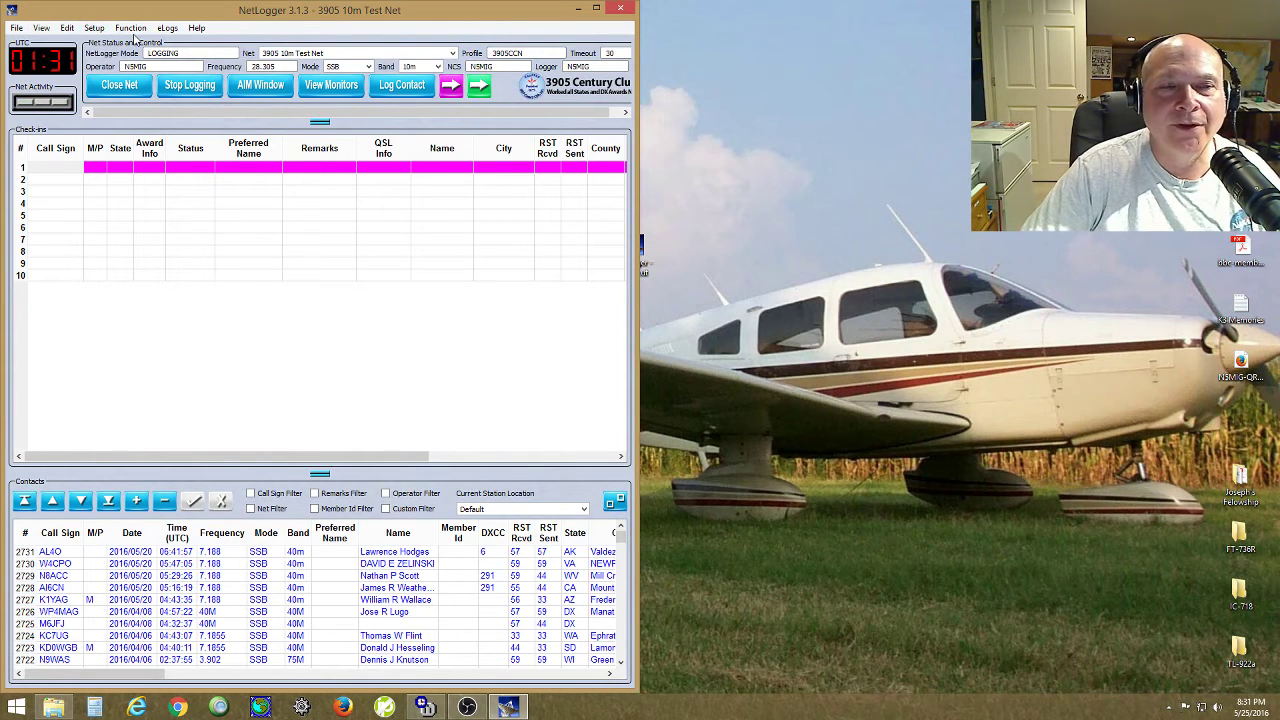
# - With the test net open, download the latest club profile again and overwrite the 3905CCN profile file
pyautogui.click(41, 27)
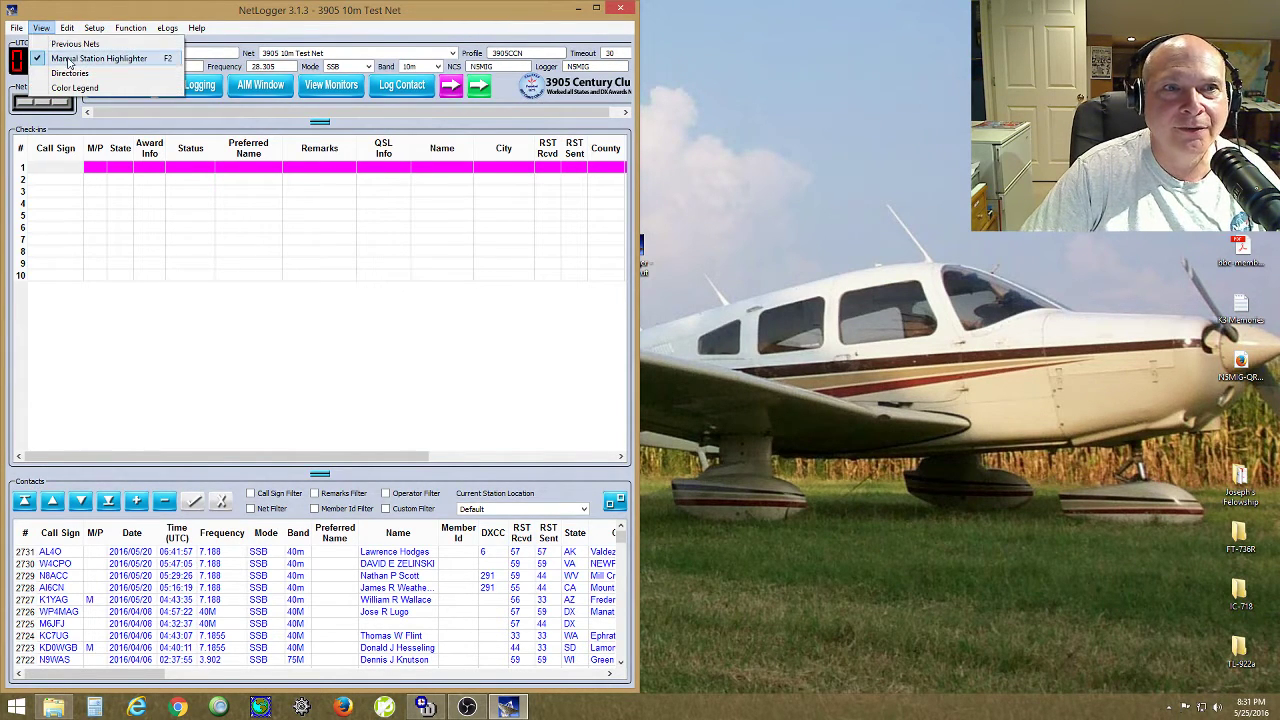
pyautogui.moveTo(141, 24)
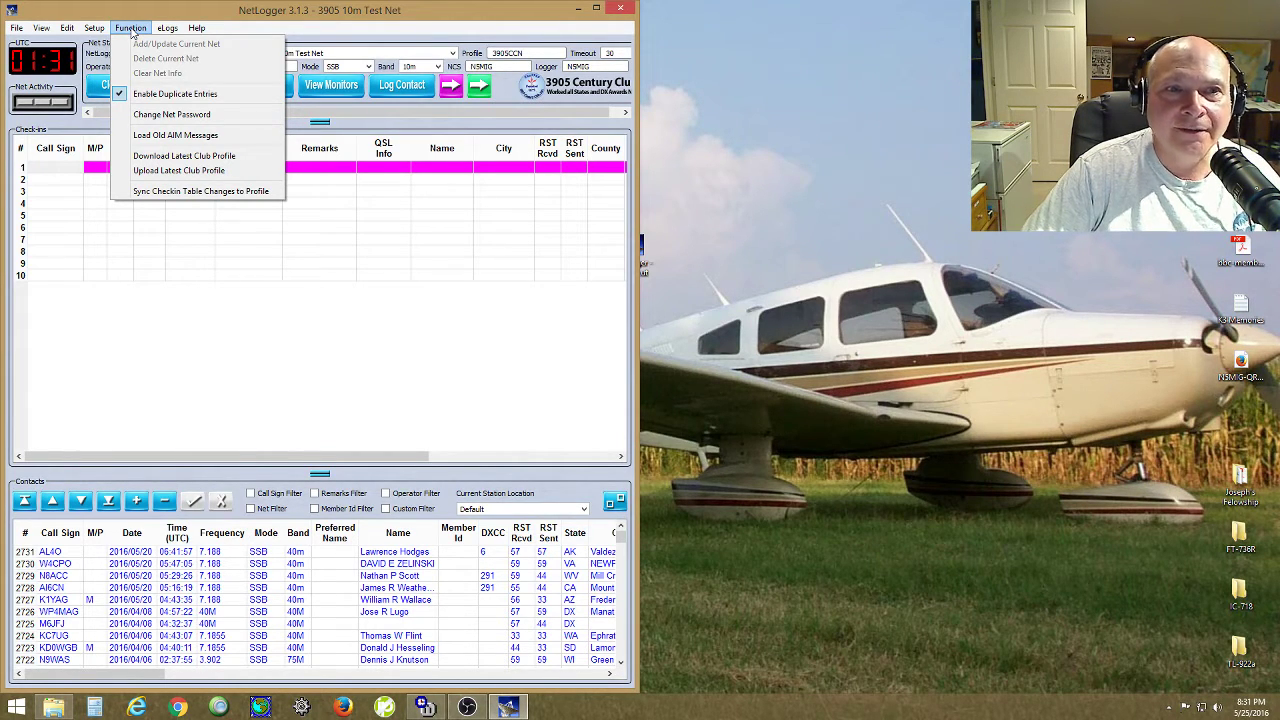
pyautogui.click(174, 158)
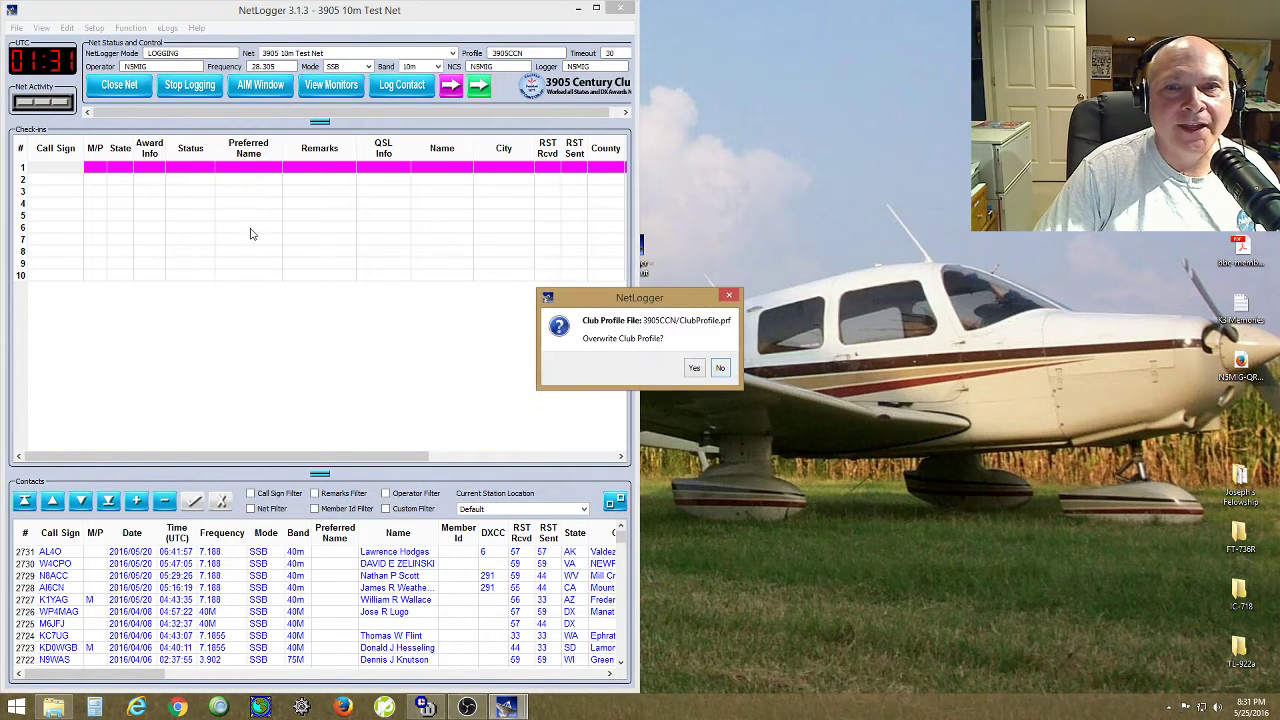
pyautogui.click(695, 369)
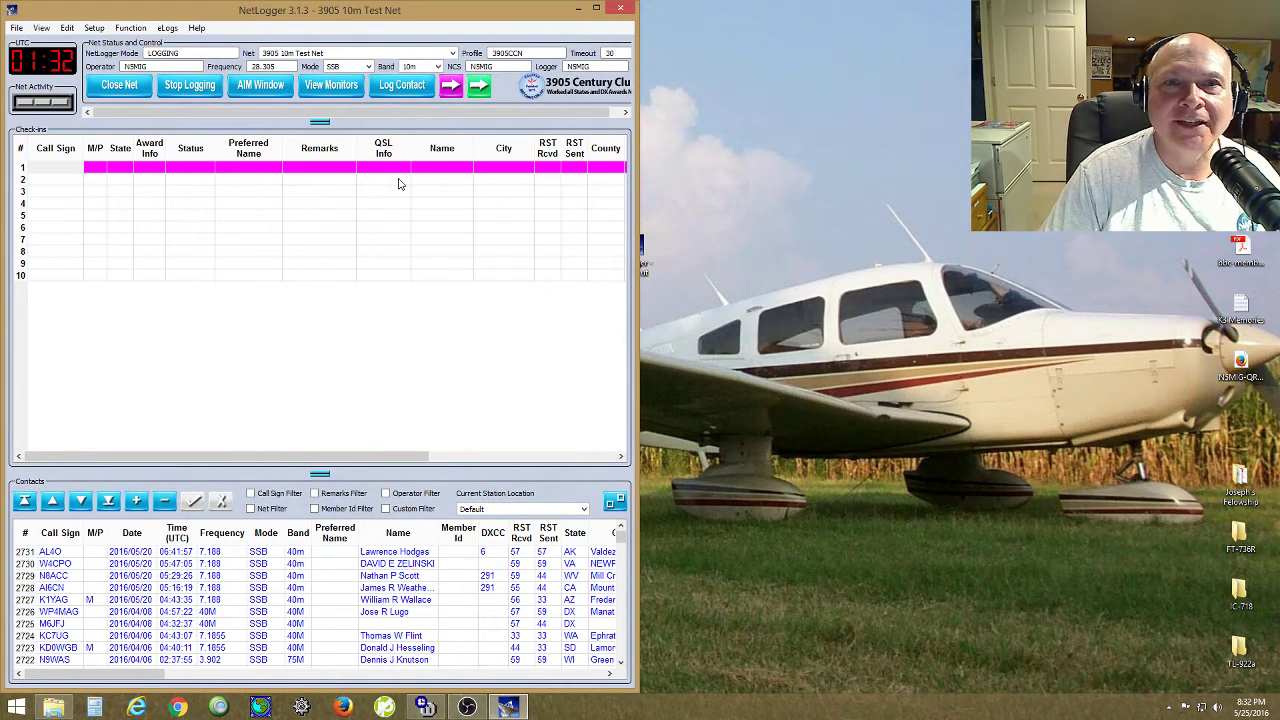
# - Open the net's AIM message window and the 3905 Century Club net operations web page
pyautogui.click(256, 88)
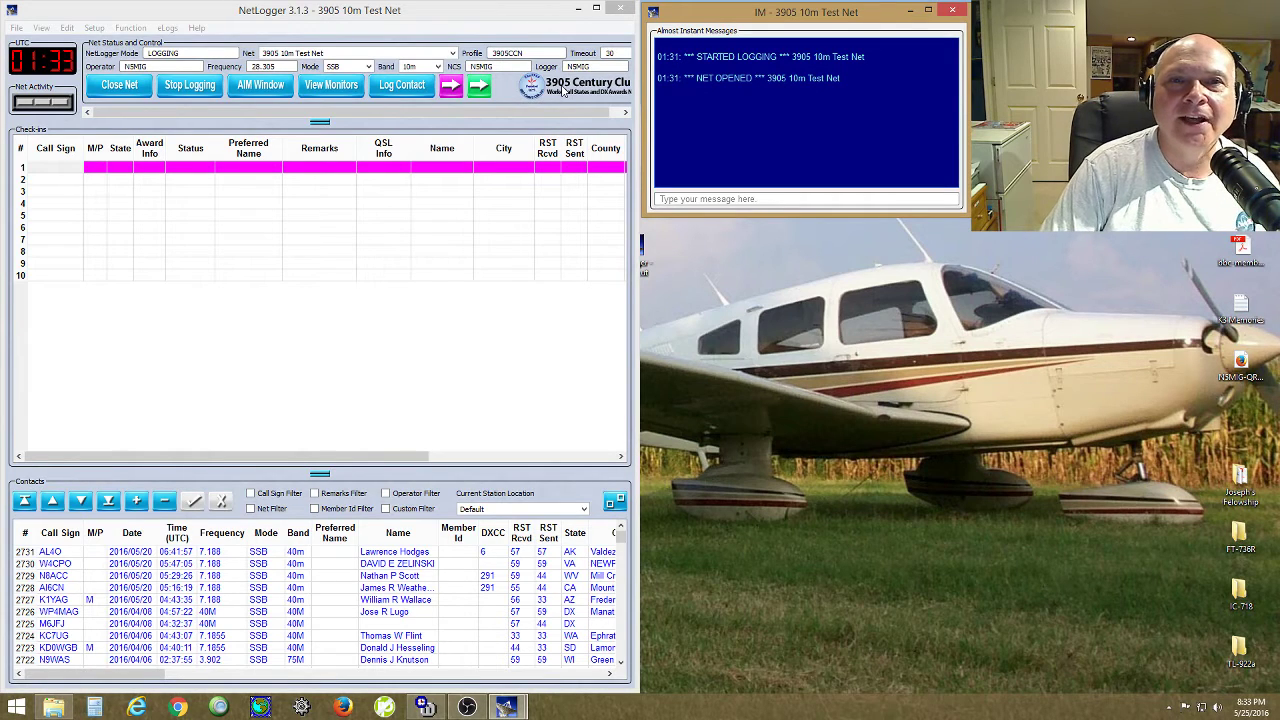
pyautogui.click(563, 90)
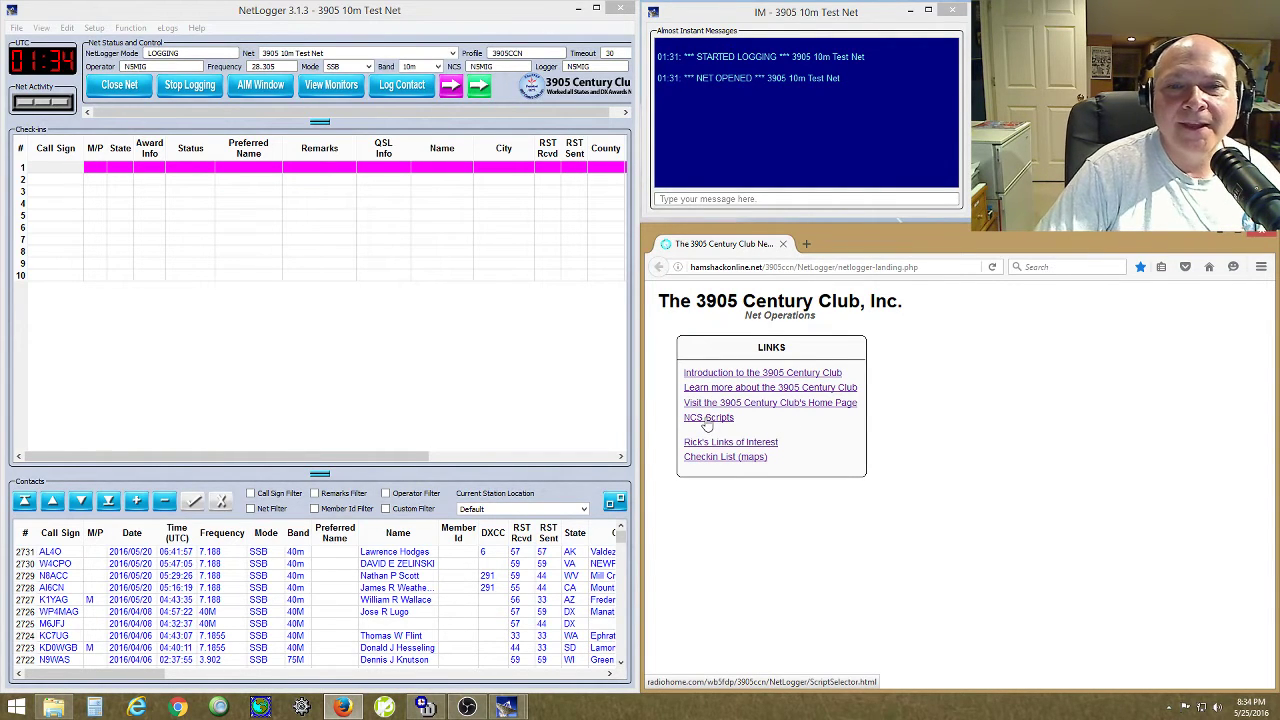
# - Open the NCS Scripts page from the club links and check the callsign, name and state fields
pyautogui.click(707, 422)
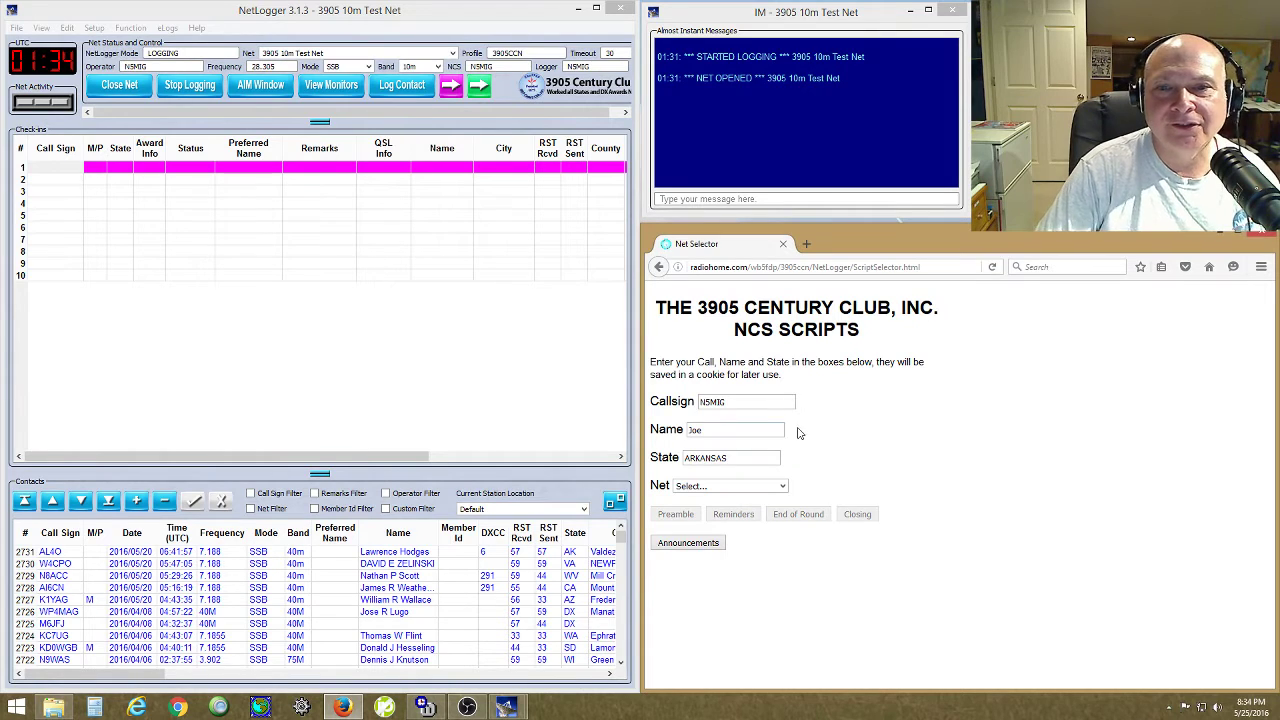
pyautogui.click(729, 401)
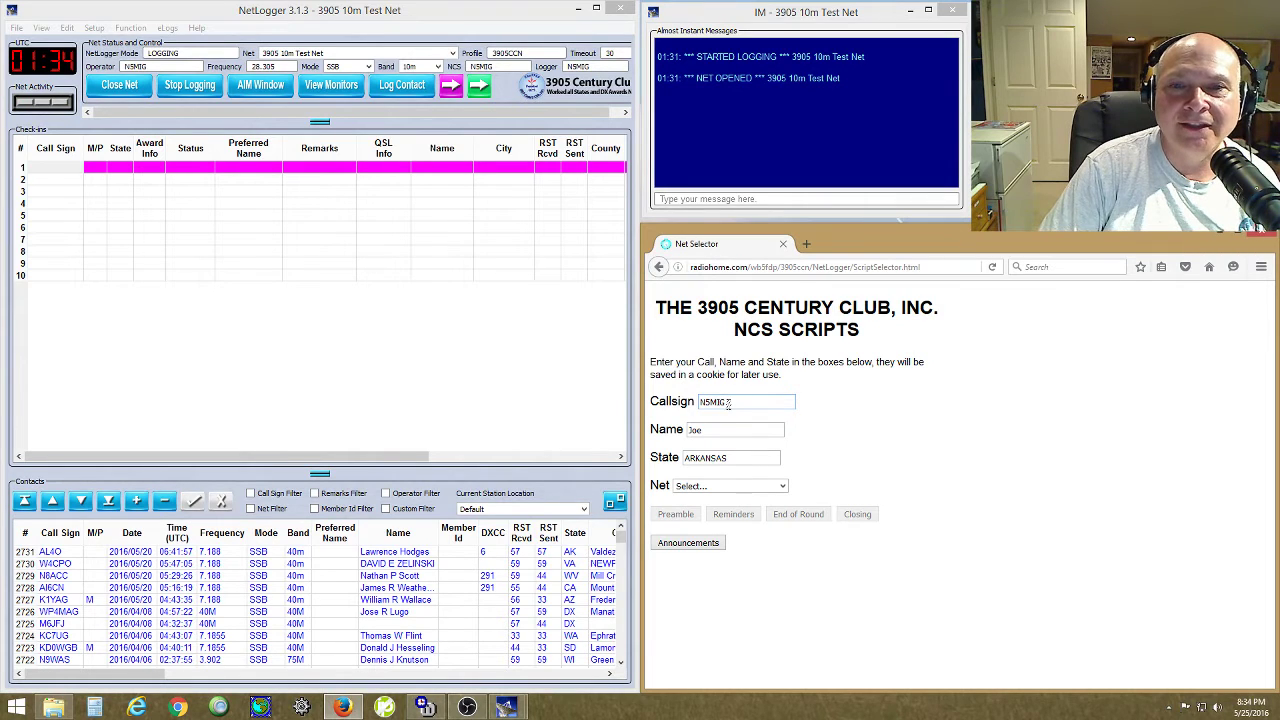
pyautogui.doubleClick(727, 402)
pyautogui.click(749, 401)
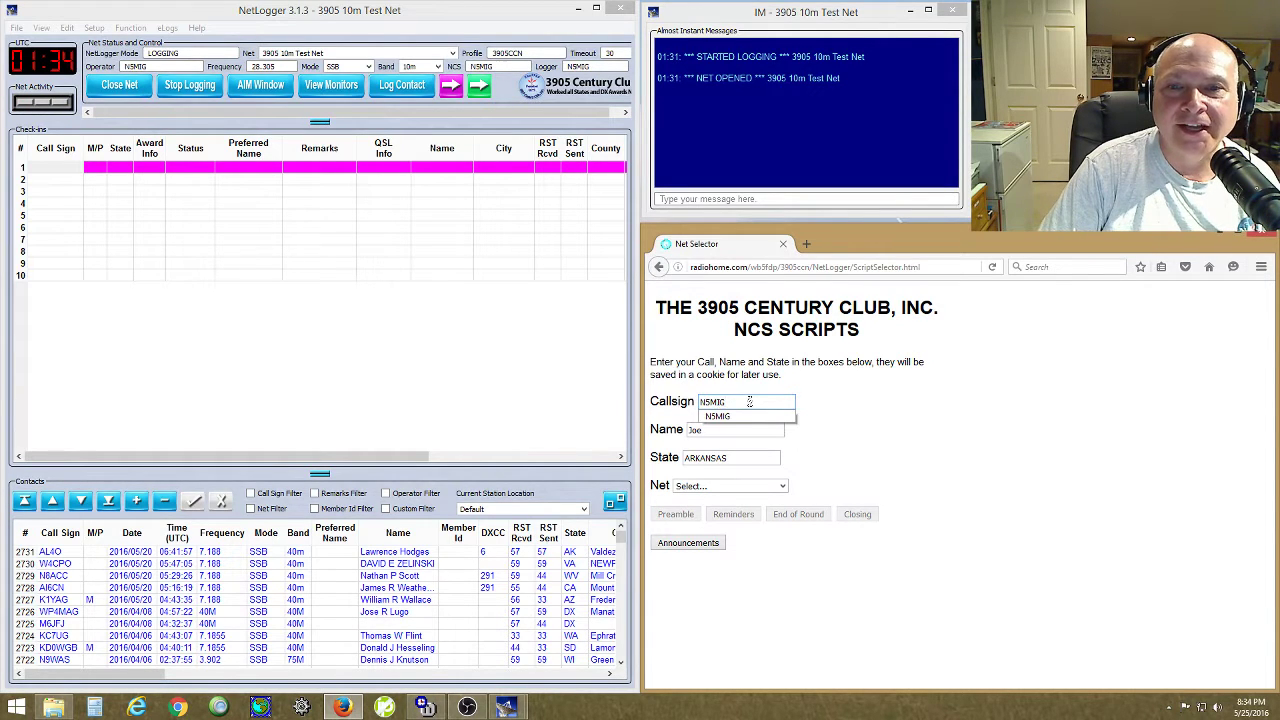
pyautogui.click(713, 430)
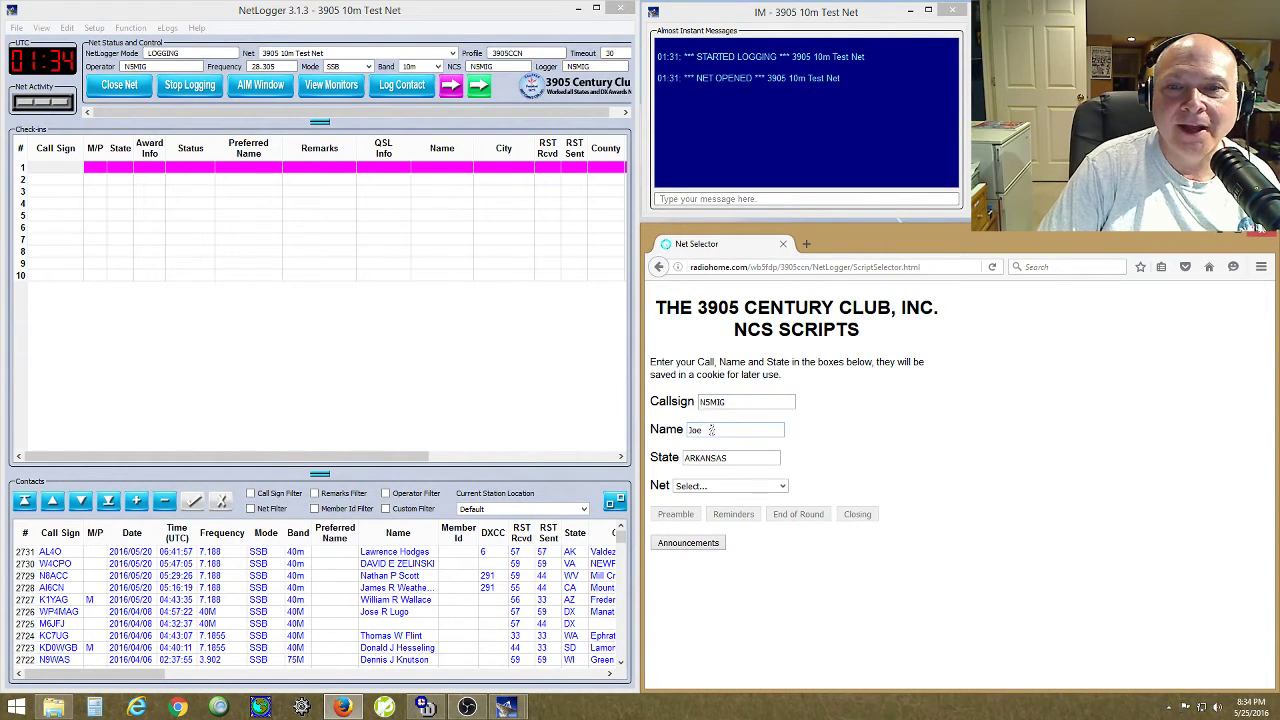
pyautogui.click(728, 458)
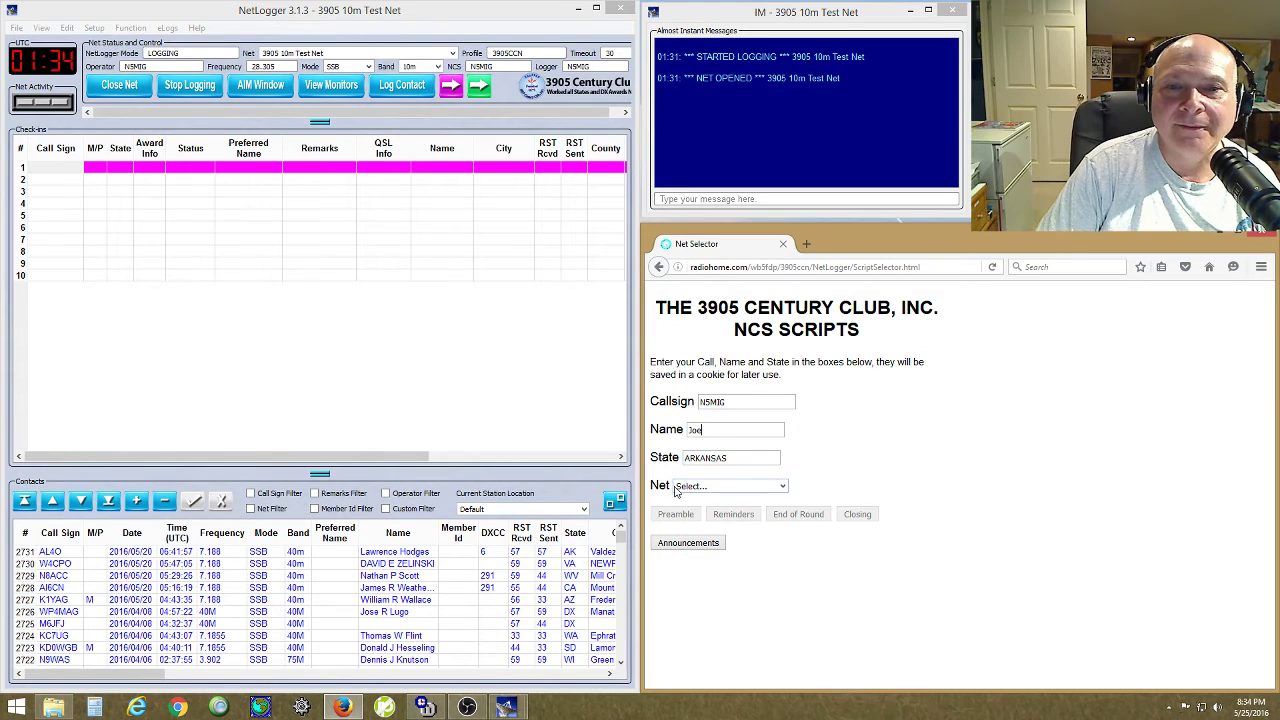
# - Choose 40m SSB Late Net for the scripts, read its preamble through to the end, and return to the script selector
pyautogui.click(786, 490)
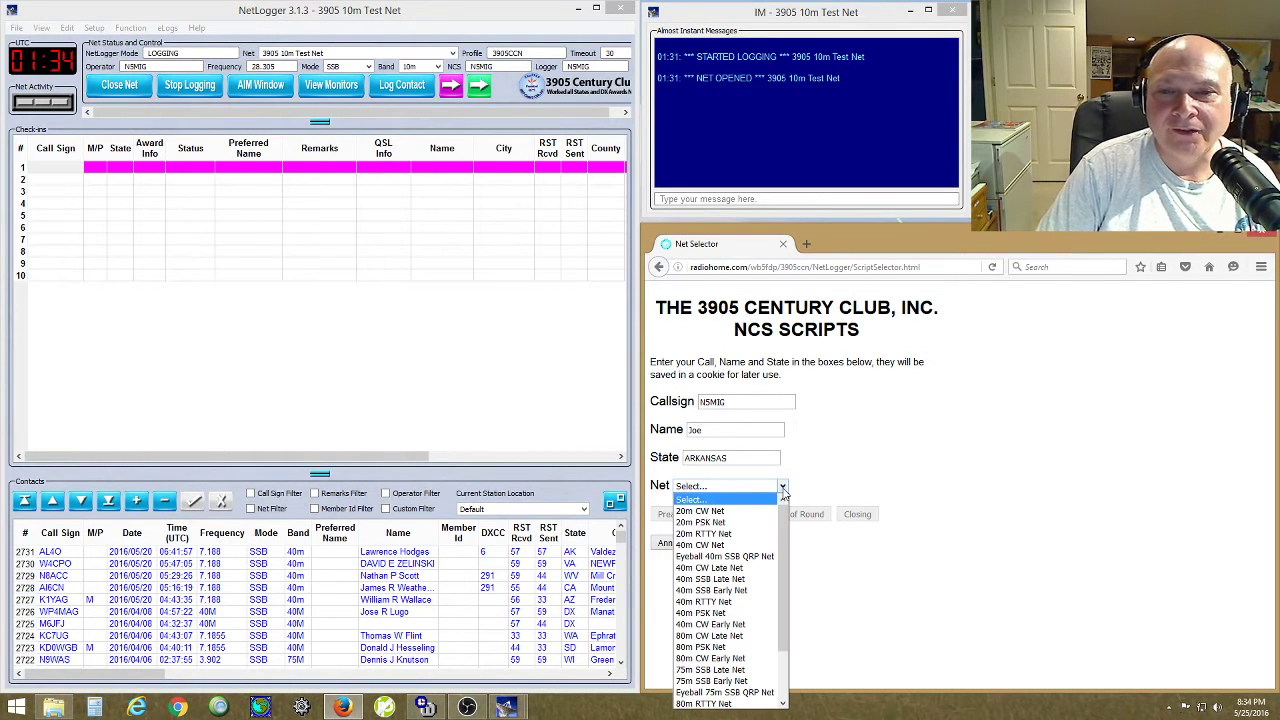
pyautogui.scroll(-2, 788, 530)
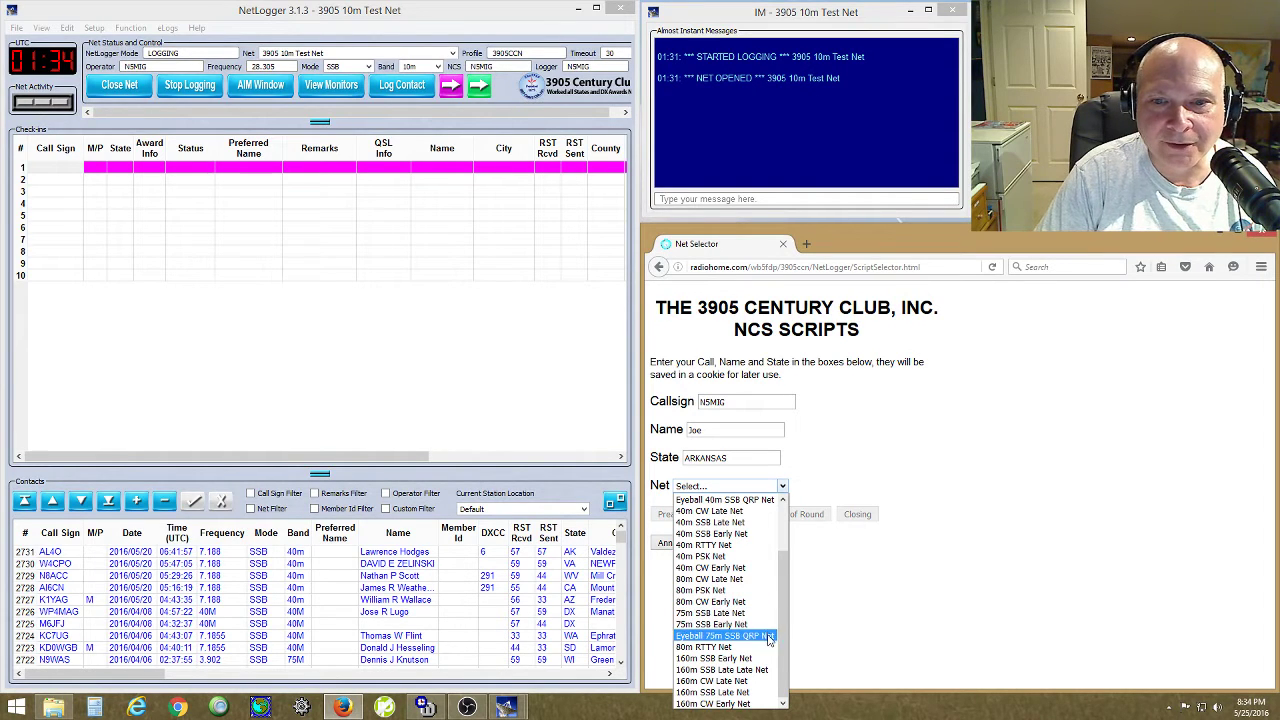
pyautogui.click(750, 522)
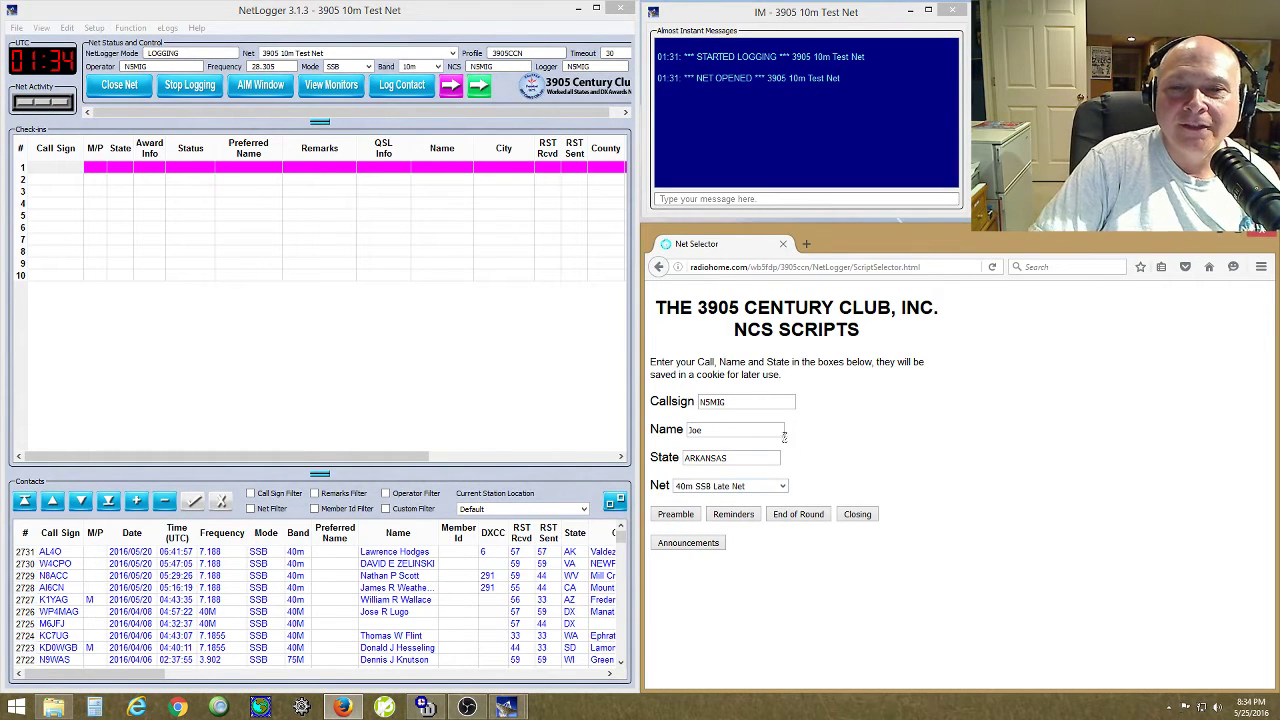
pyautogui.click(676, 515)
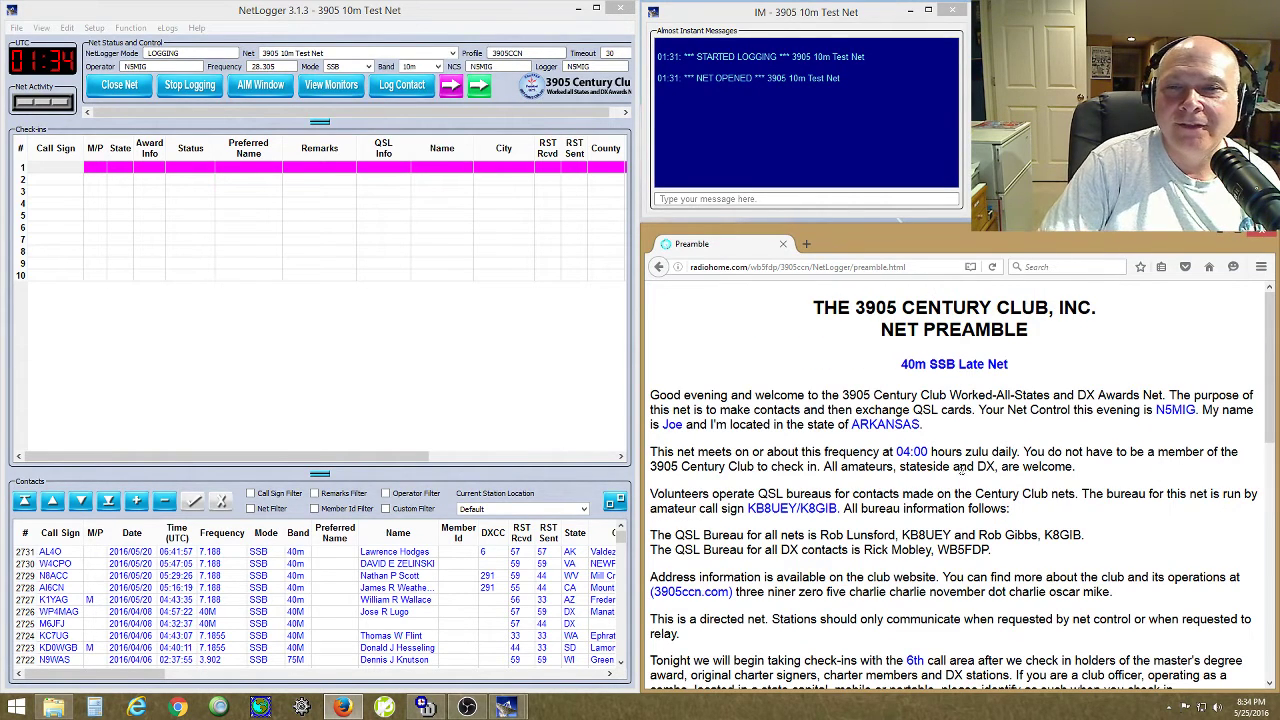
pyautogui.moveTo(1275, 380); pyautogui.dragTo(1275, 636)
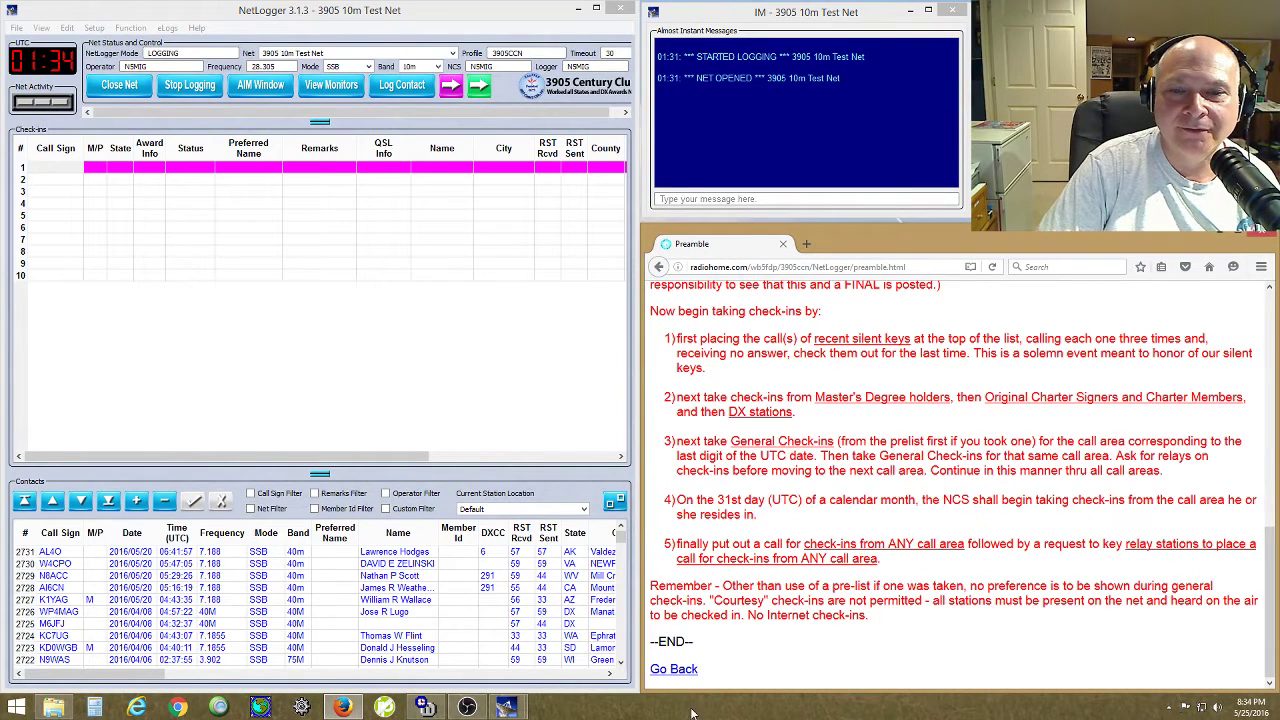
pyautogui.click(676, 669)
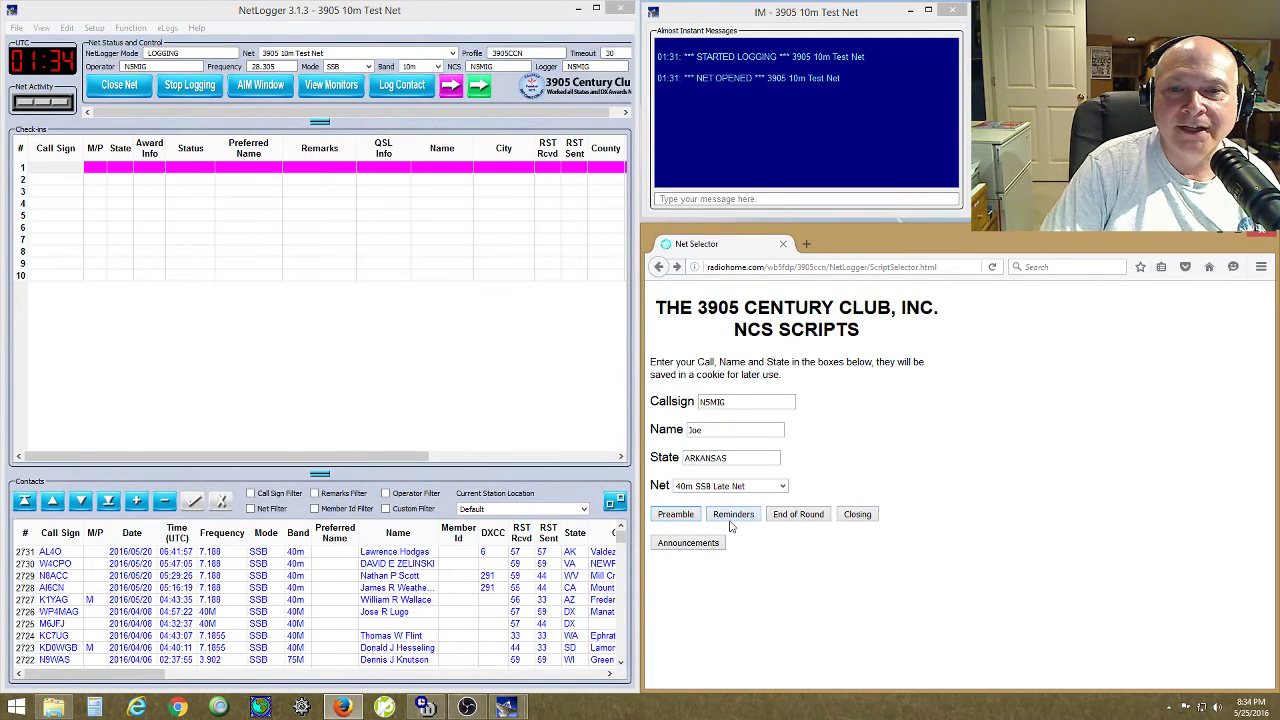
# - Look through the announcements and reminders scripts and reopen the net preamble
pyautogui.click(703, 543)
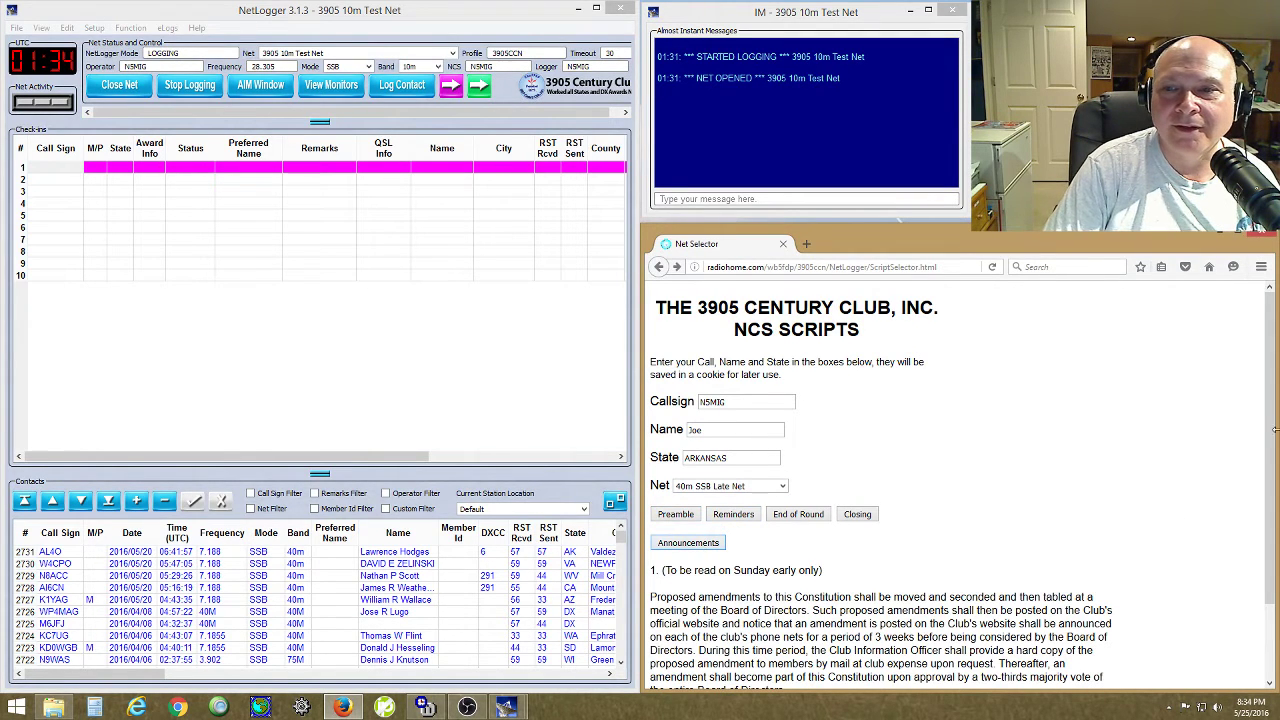
pyautogui.moveTo(1271, 408)
pyautogui.mouseDown()
pyautogui.moveTo(1267, 543)
pyautogui.moveTo(1268, 398)
pyautogui.mouseUp()
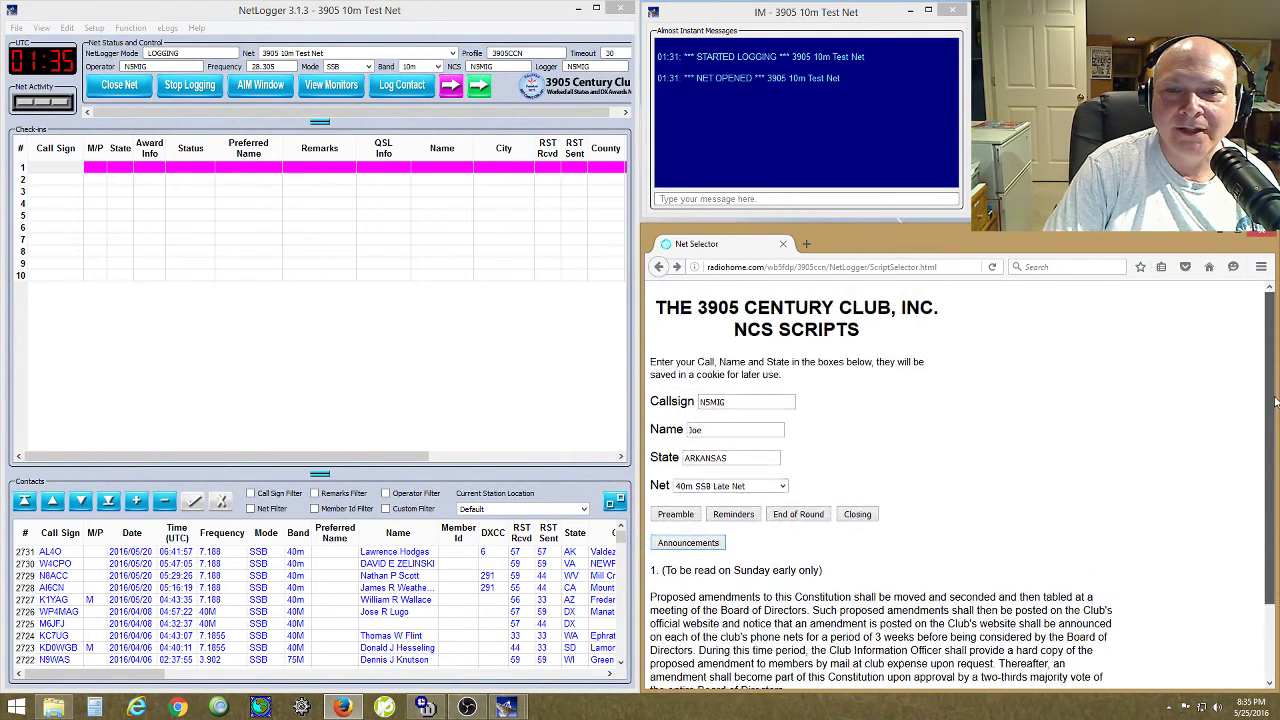
pyautogui.click(750, 516)
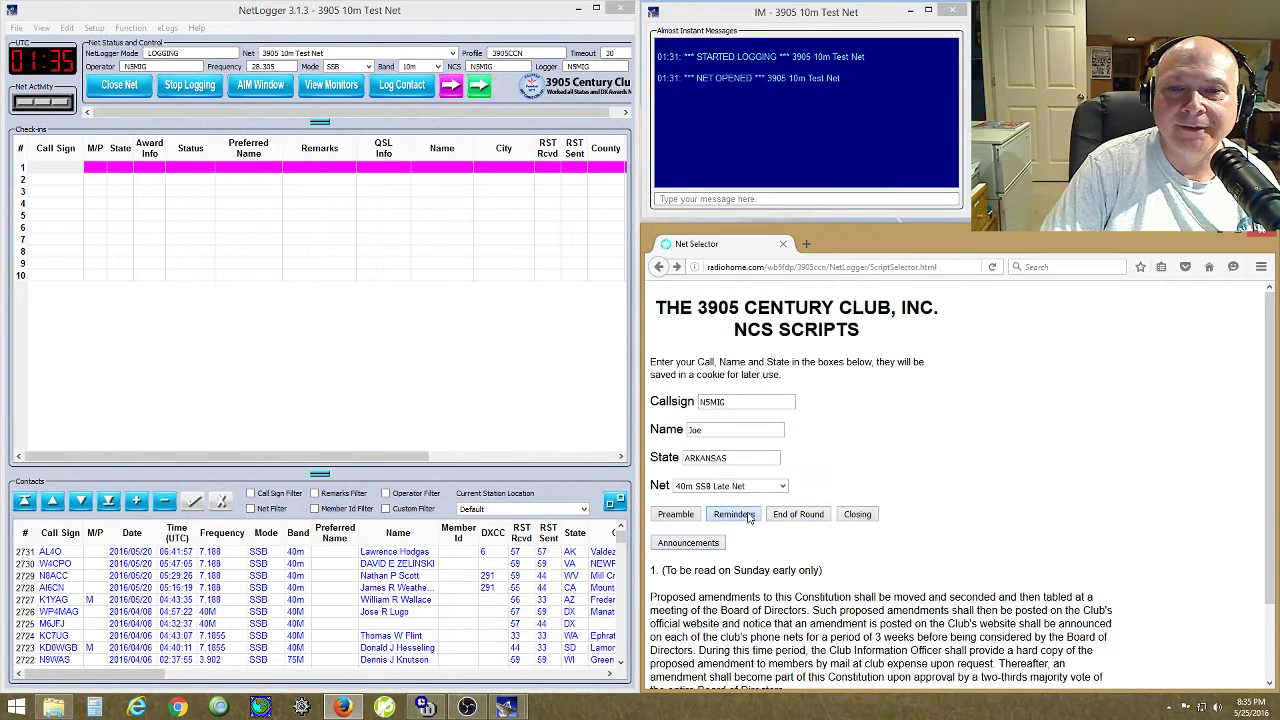
pyautogui.click(659, 268)
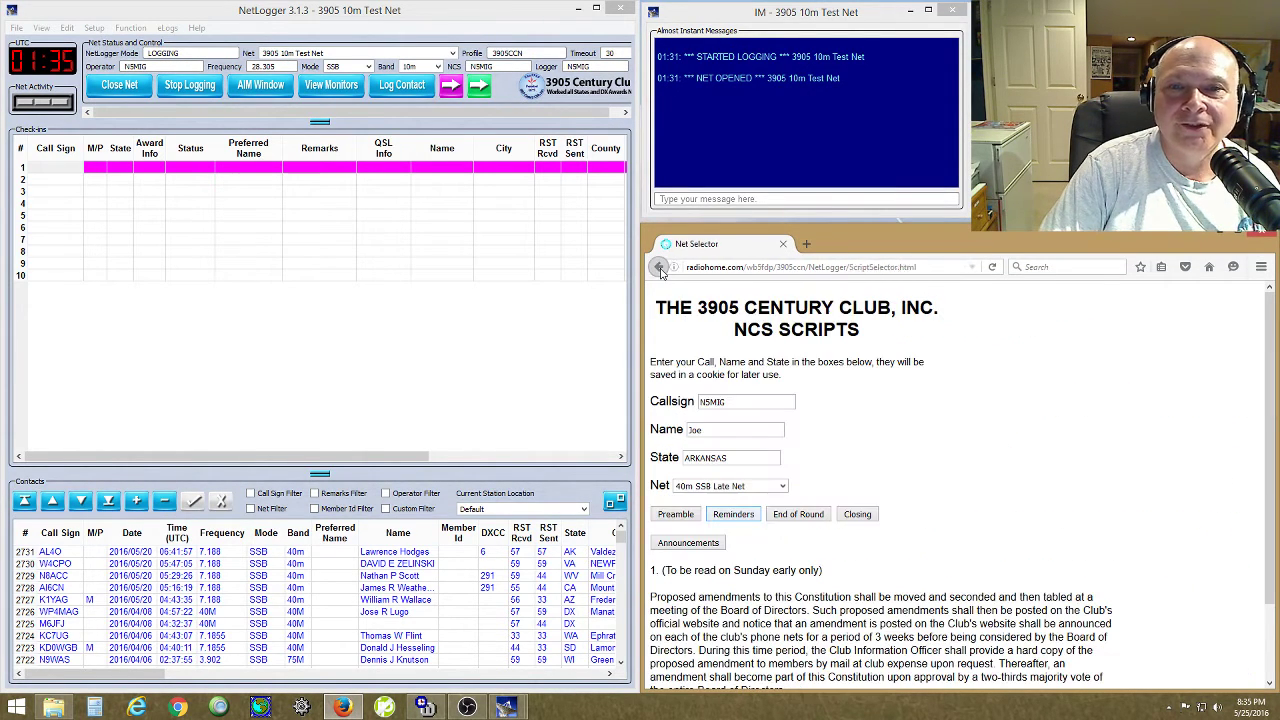
pyautogui.click(675, 514)
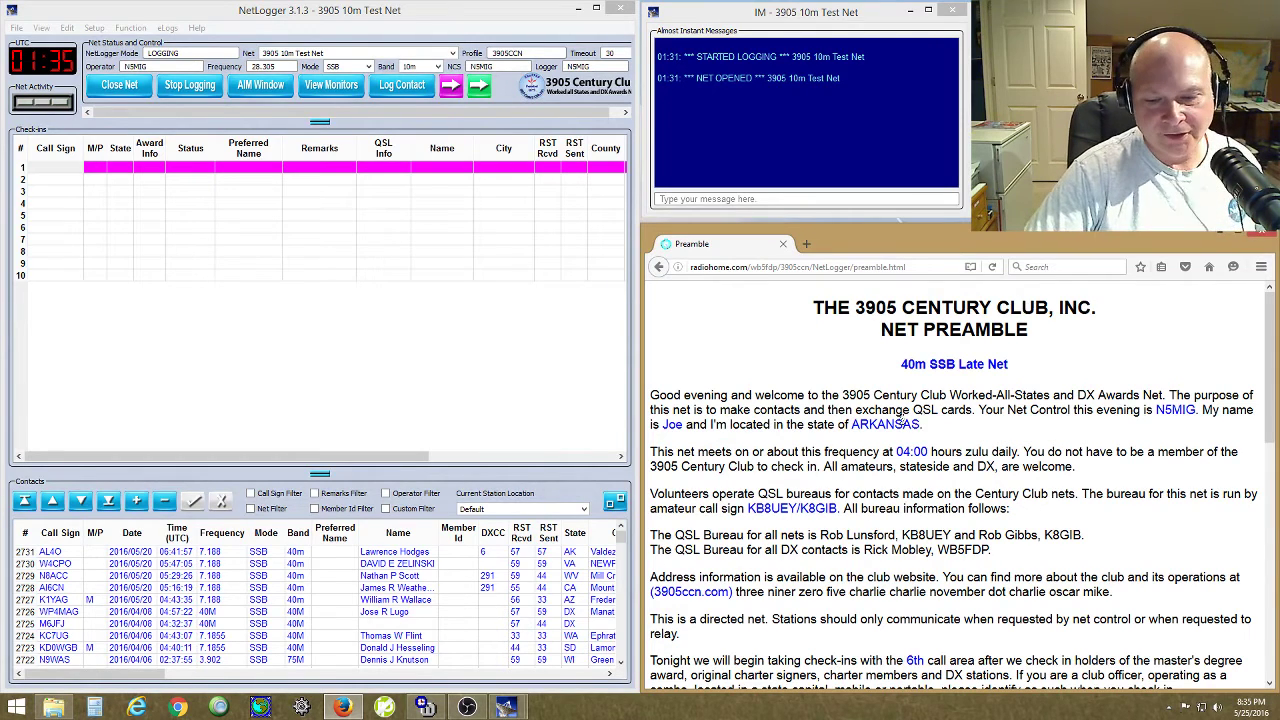
# - Check in the first two stations by entering their call signs in rows 1 and 2 of the check-in list
pyautogui.click(50, 168)
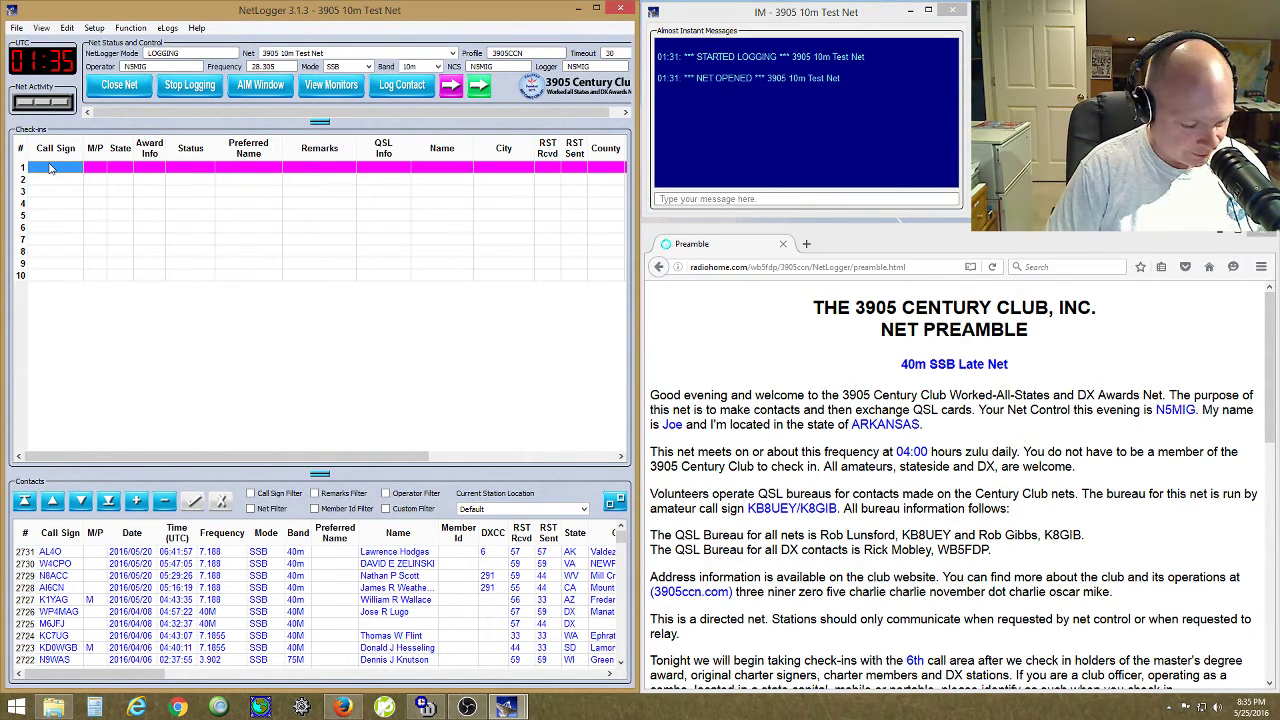
pyautogui.write('aa')
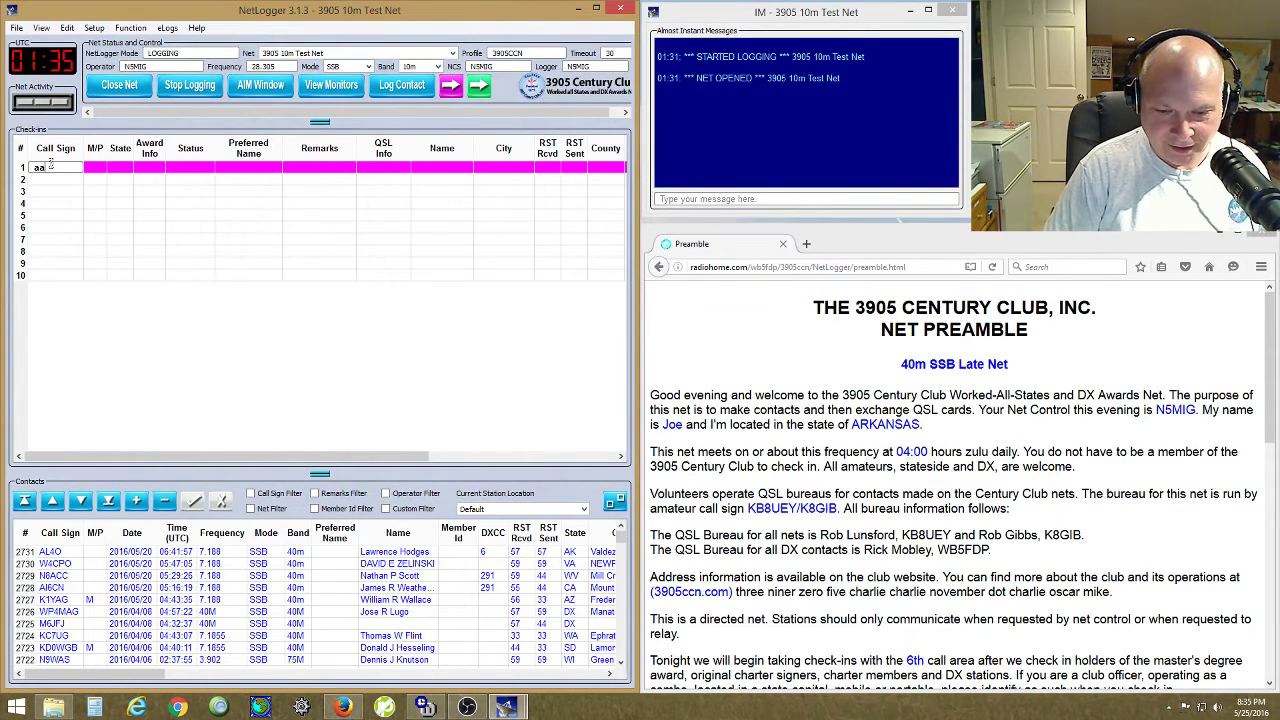
pyautogui.write('0ep')
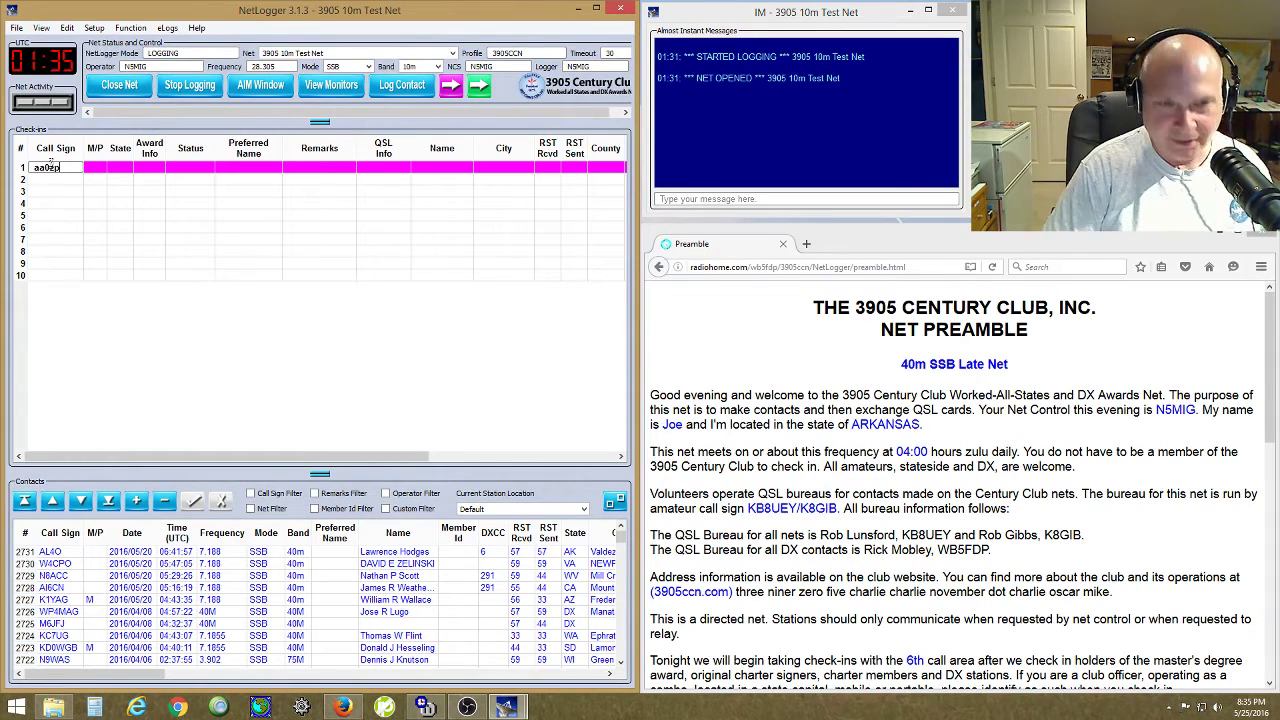
pyautogui.press('Return')
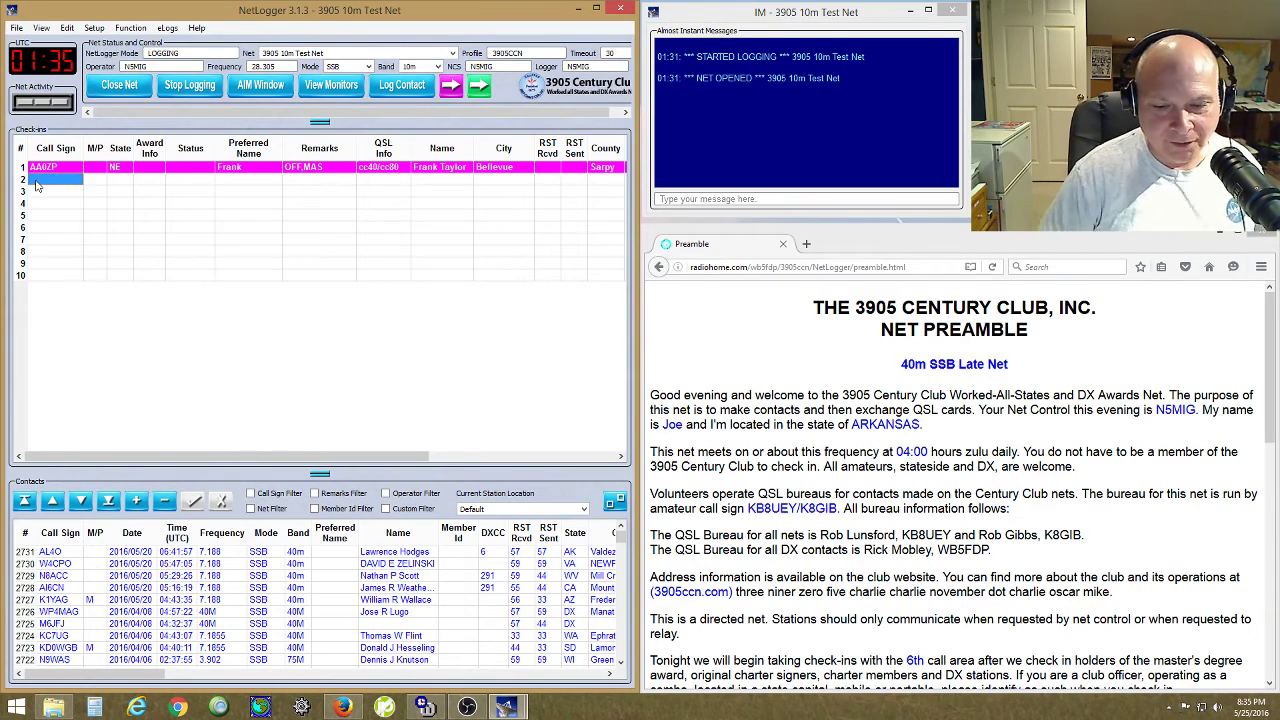
pyautogui.write('kn7')
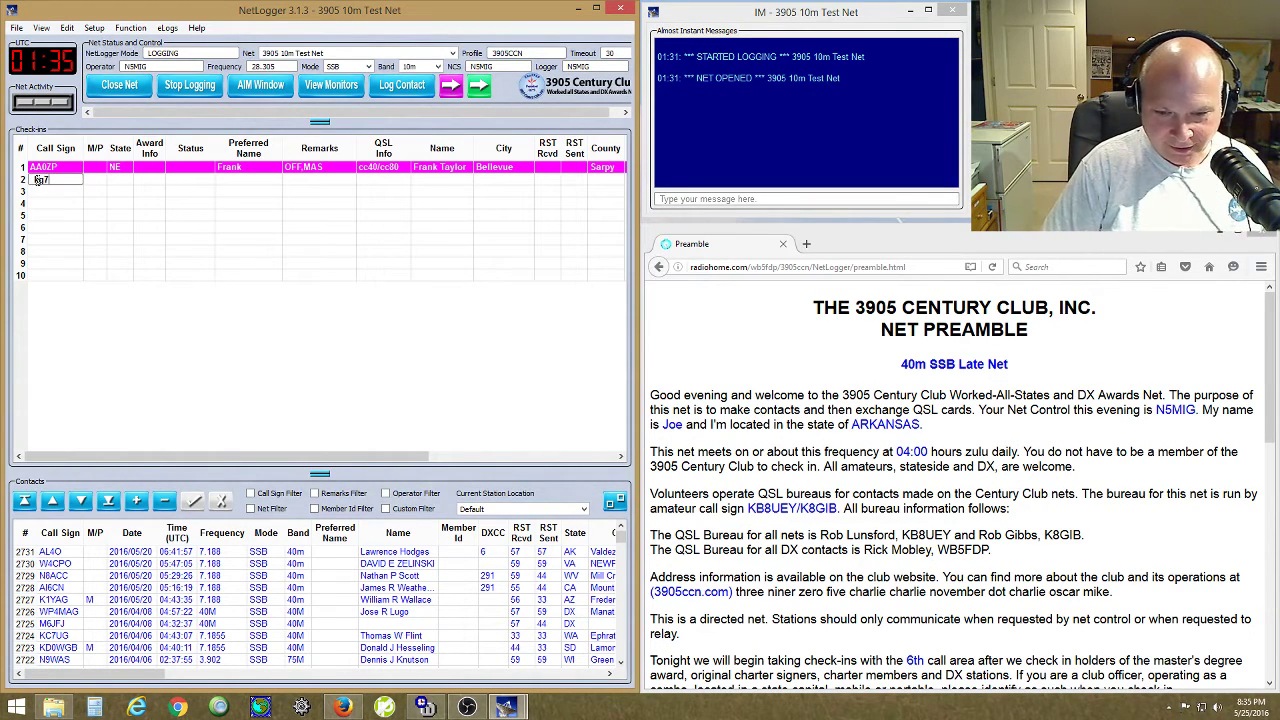
pyautogui.press('BackSpace')
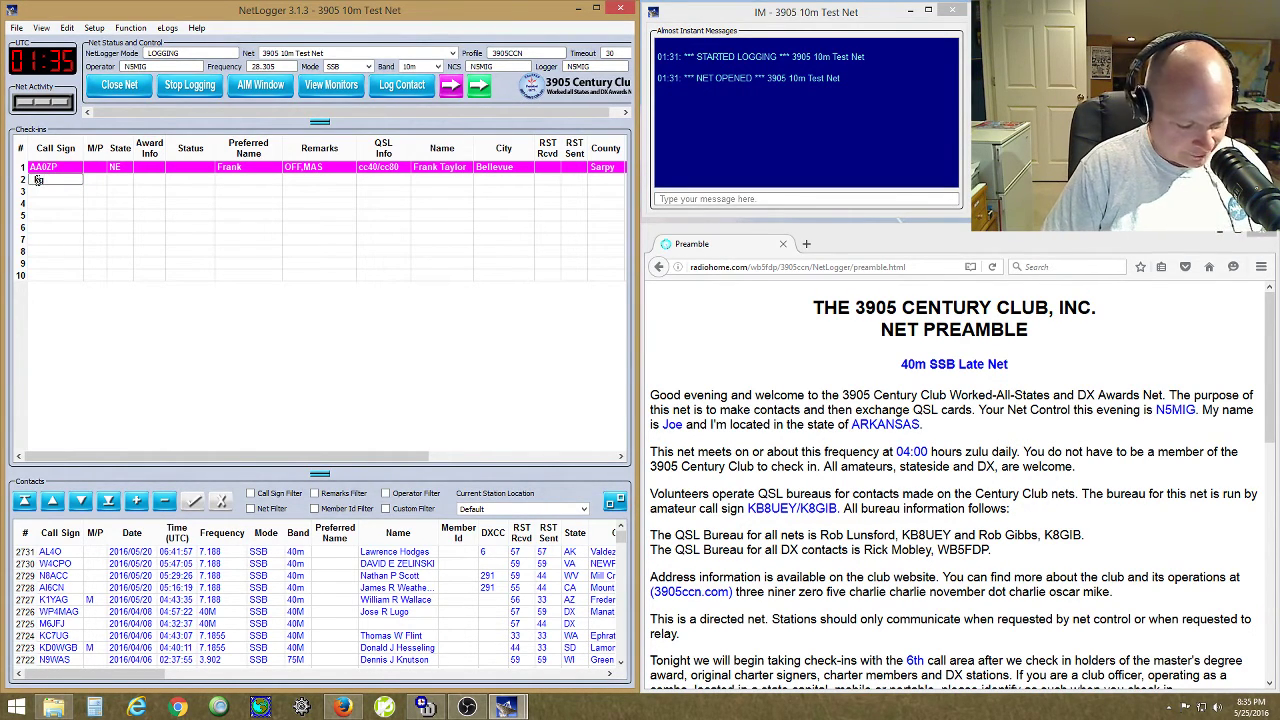
pyautogui.write('4zod')
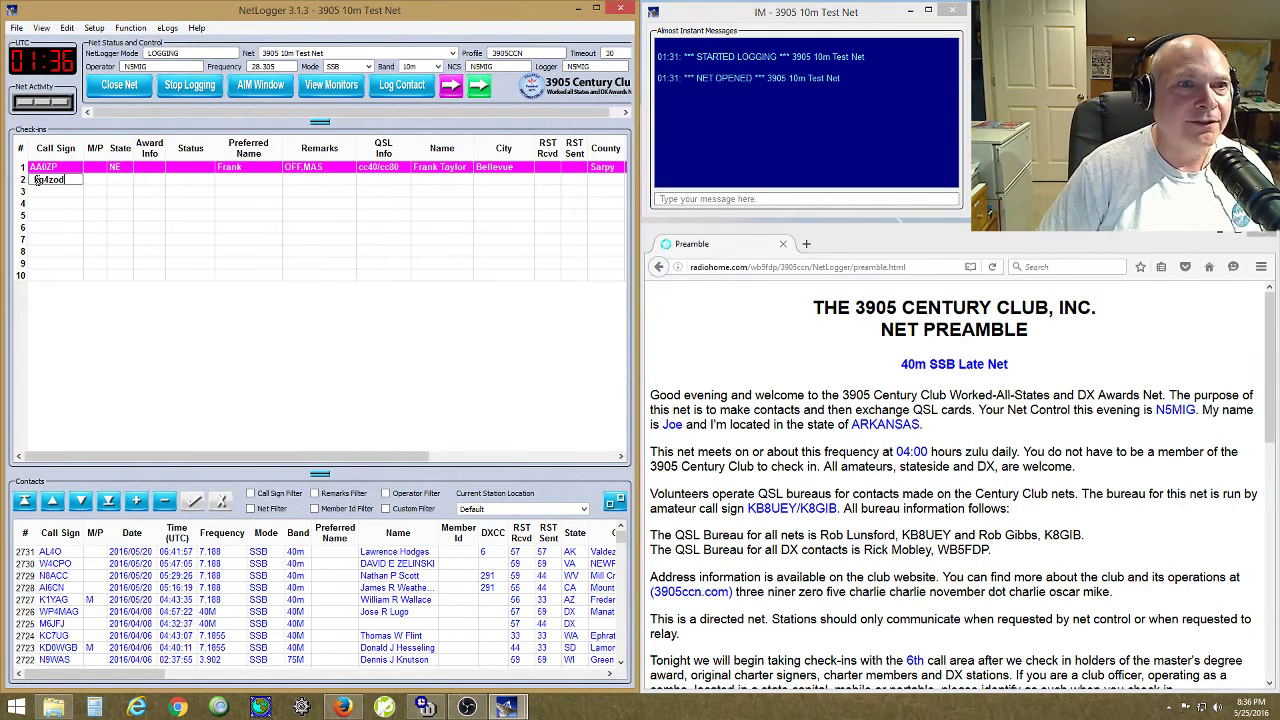
pyautogui.press('Return')
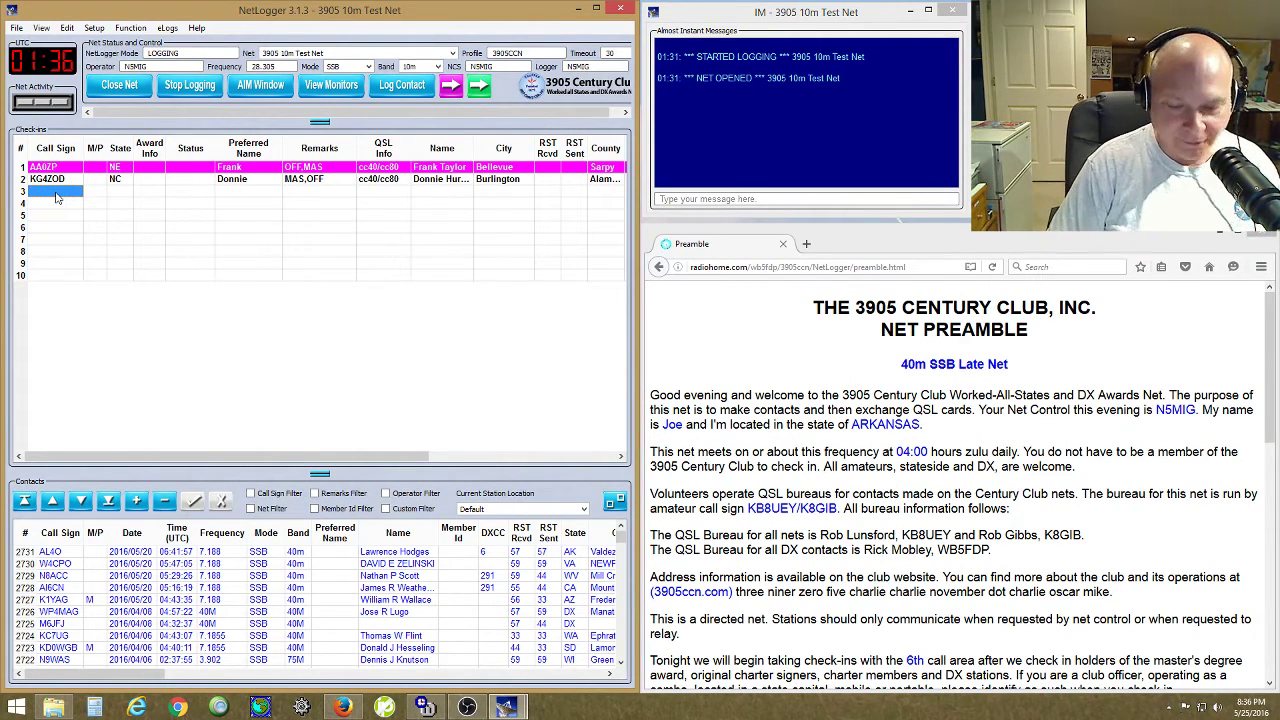
# - Check in a third station by its call sign in row 3 and assign it relay status (rel)
pyautogui.write('kb3')
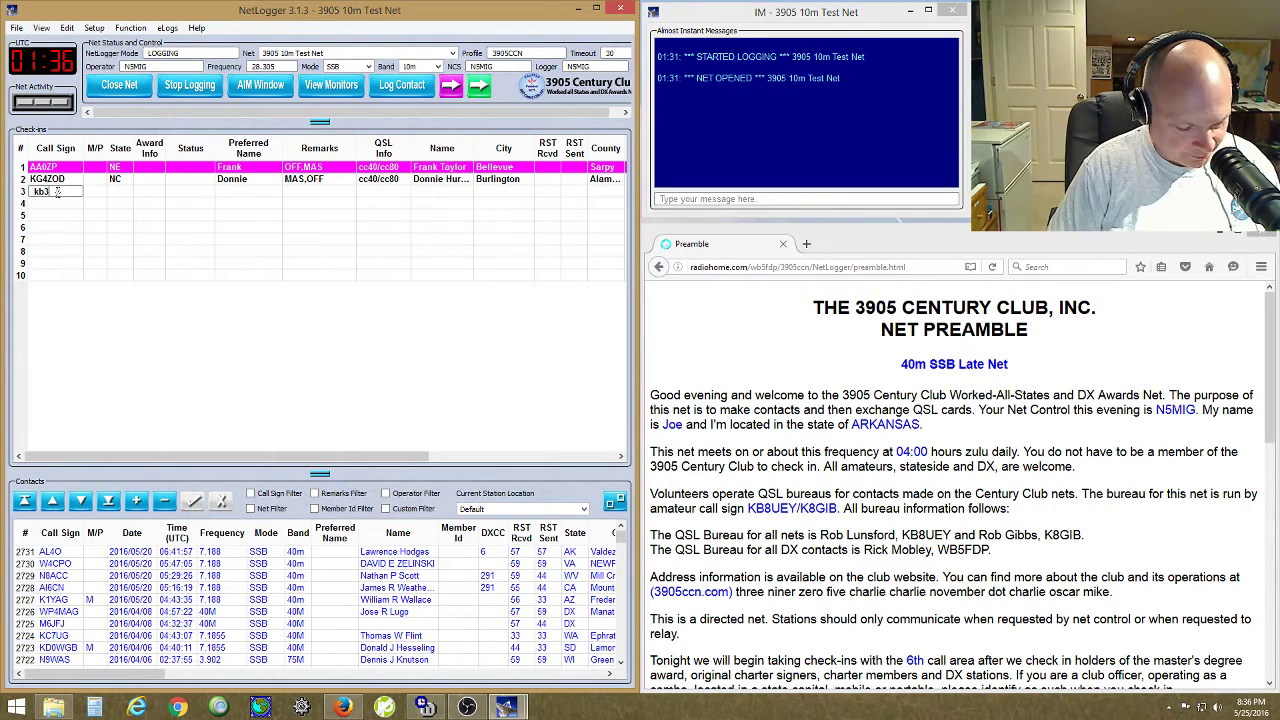
pyautogui.write('wah')
pyautogui.press('Return')
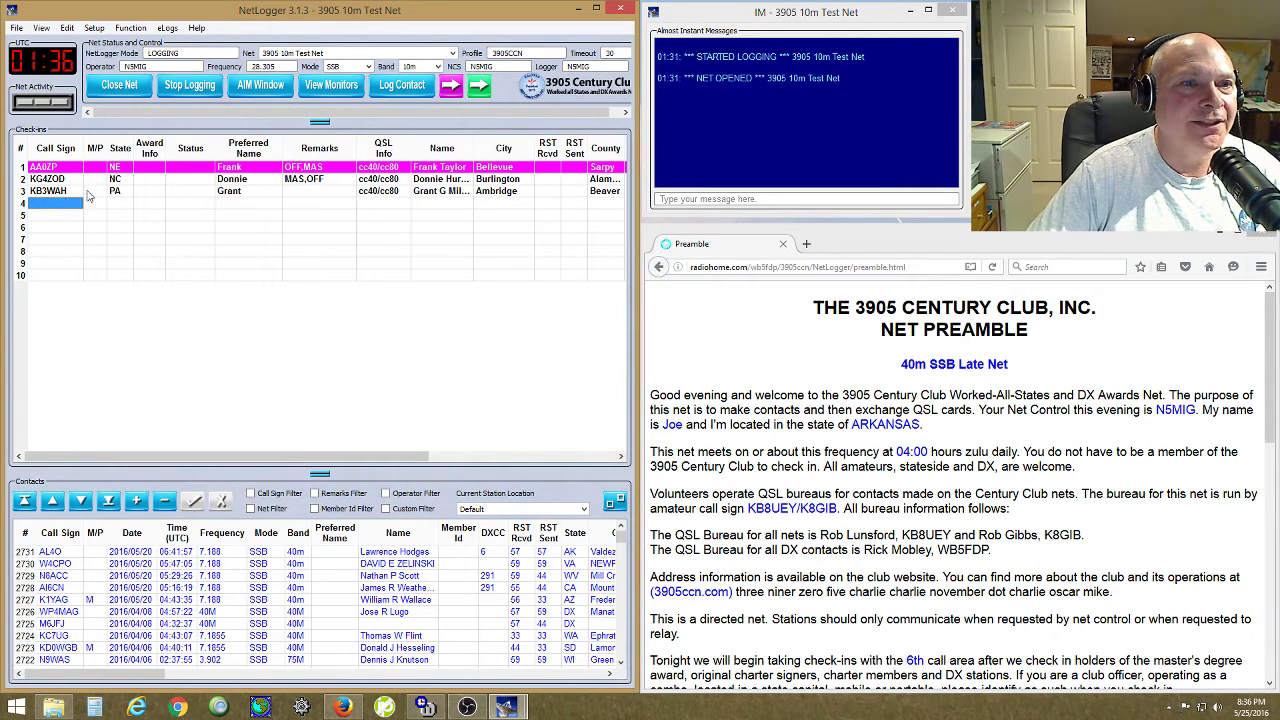
pyautogui.click(55, 194)
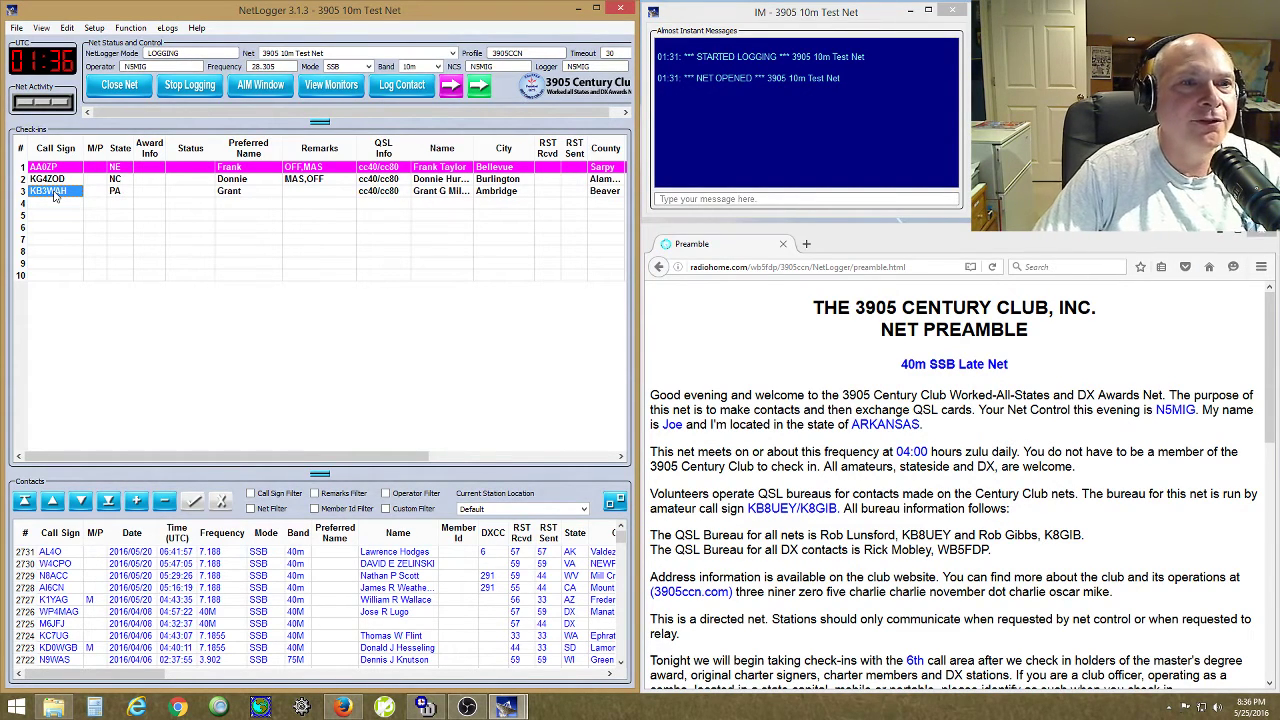
pyautogui.rightClick(55, 196)
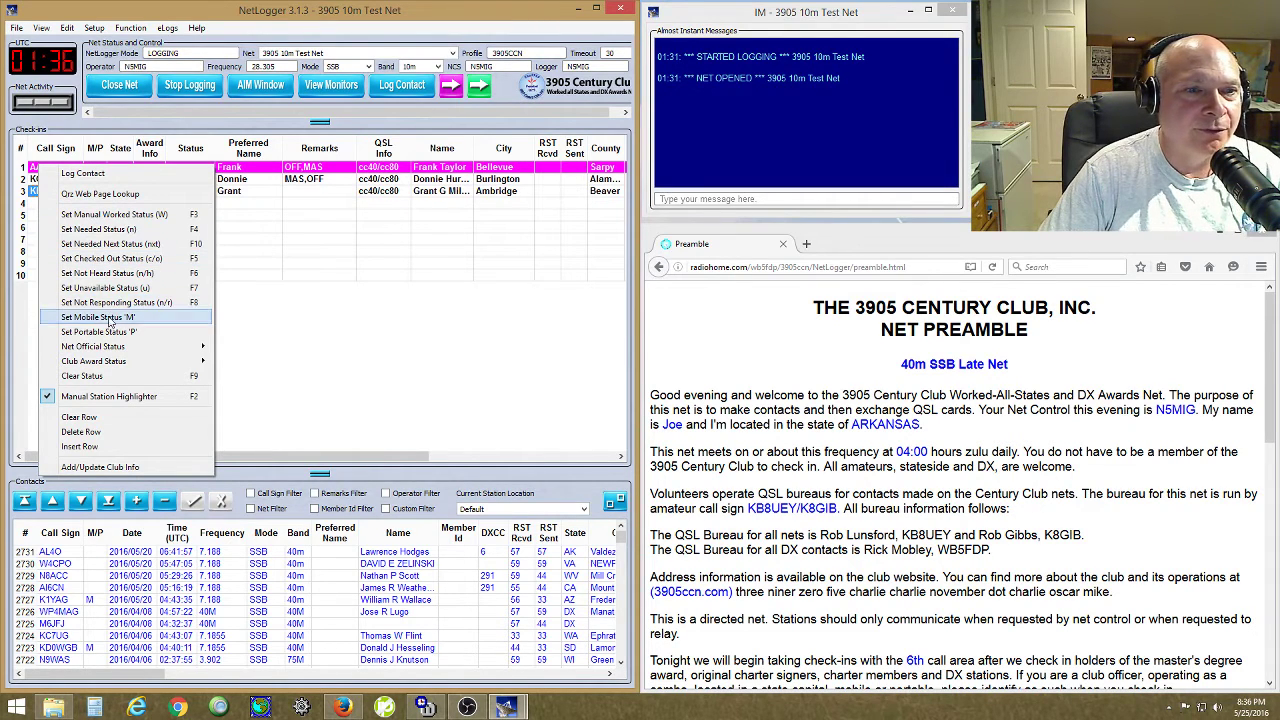
pyautogui.moveTo(116, 348)
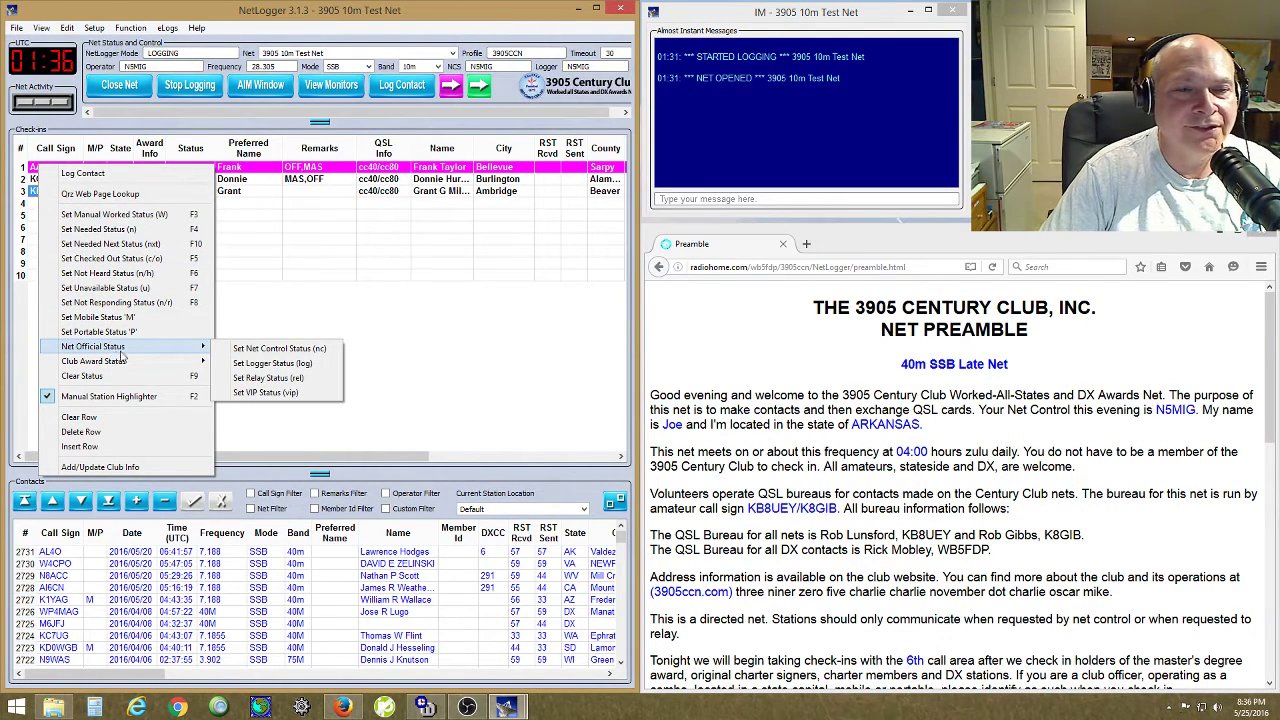
pyautogui.click(268, 381)
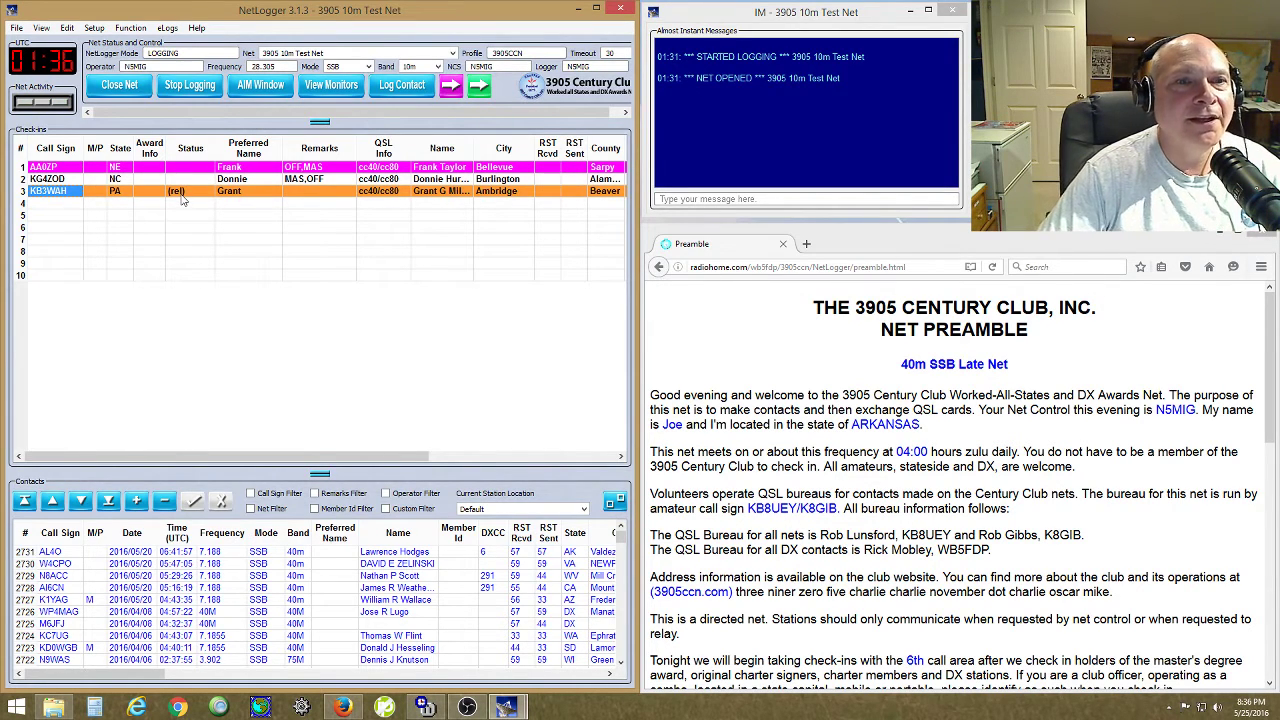
# - Check in a fourth station by entering its call sign in row 4
pyautogui.click(40, 208)
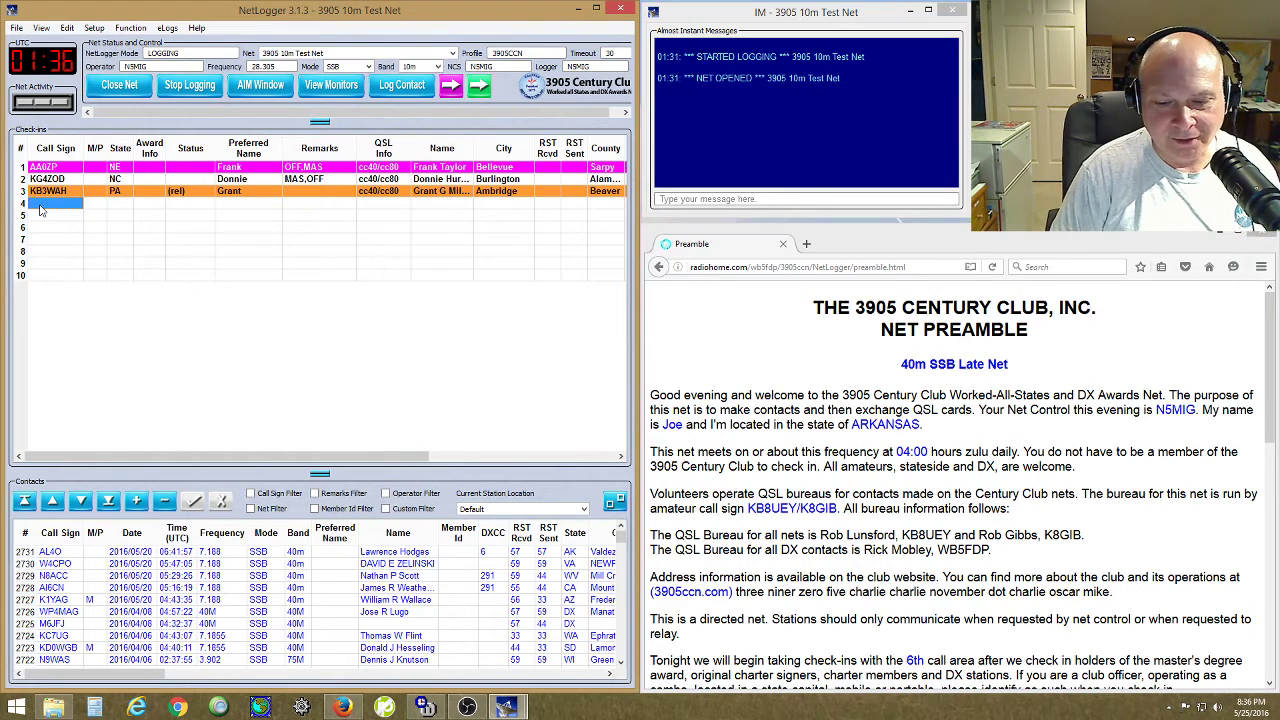
pyautogui.write('w3bs')
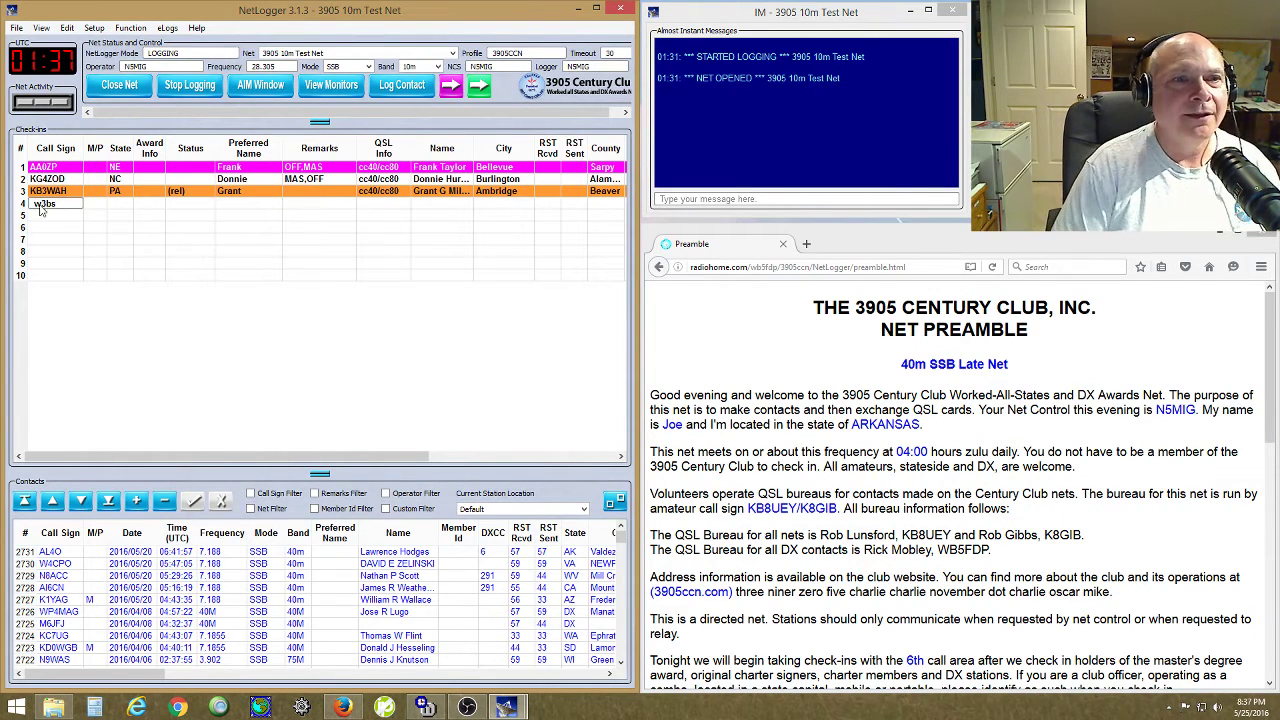
pyautogui.press('Return')
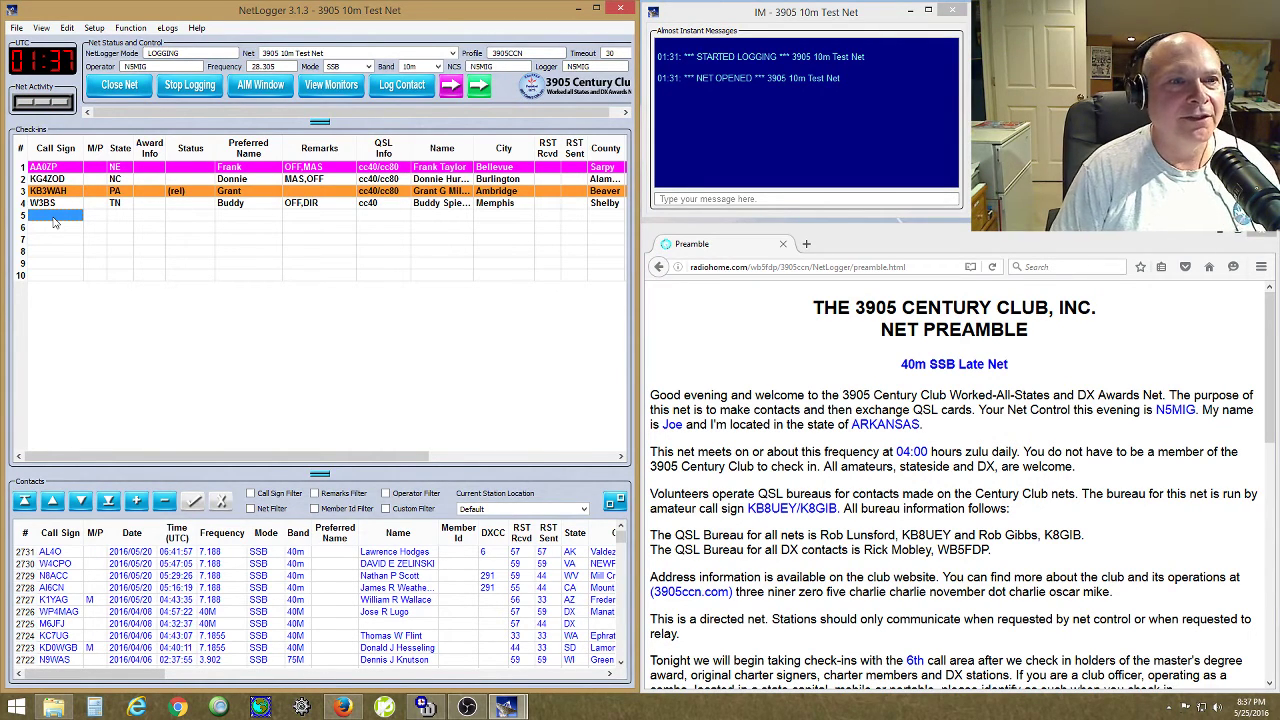
# - Check in a fifth station by entering its call sign in row 5 of the check-in list
pyautogui.write('ak')
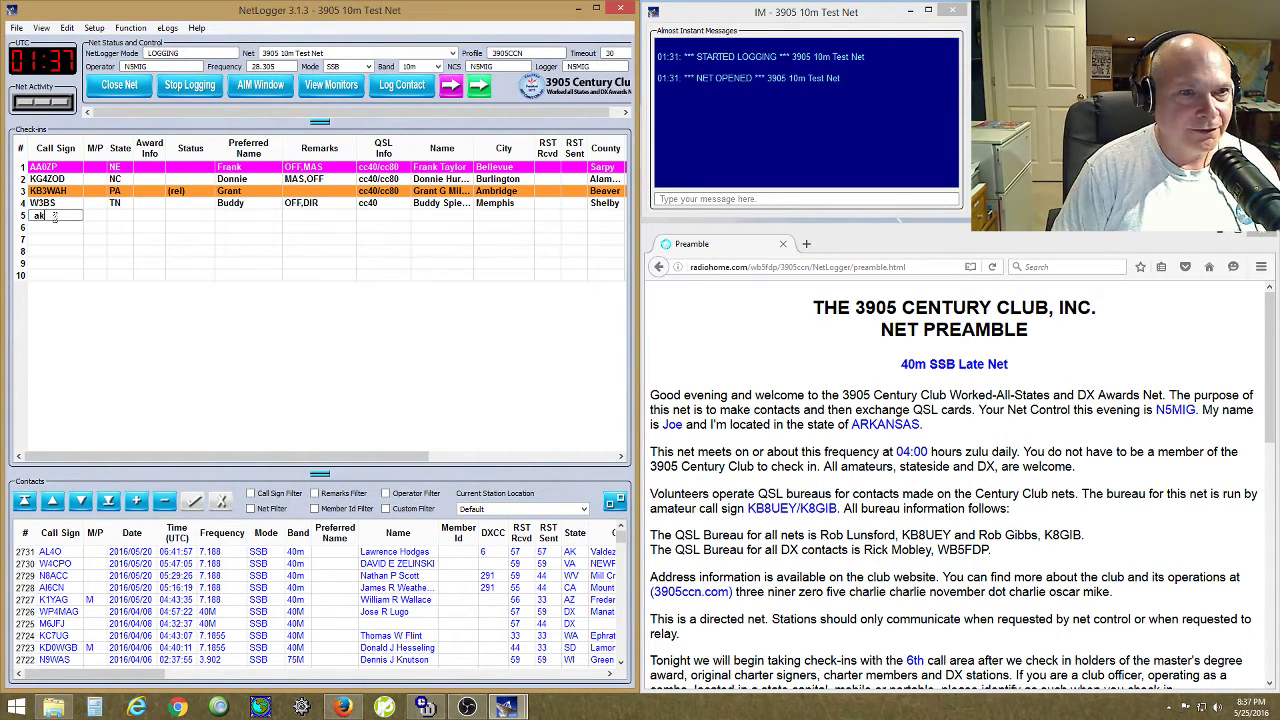
pyautogui.press('BackSpace')
pyautogui.write('j')
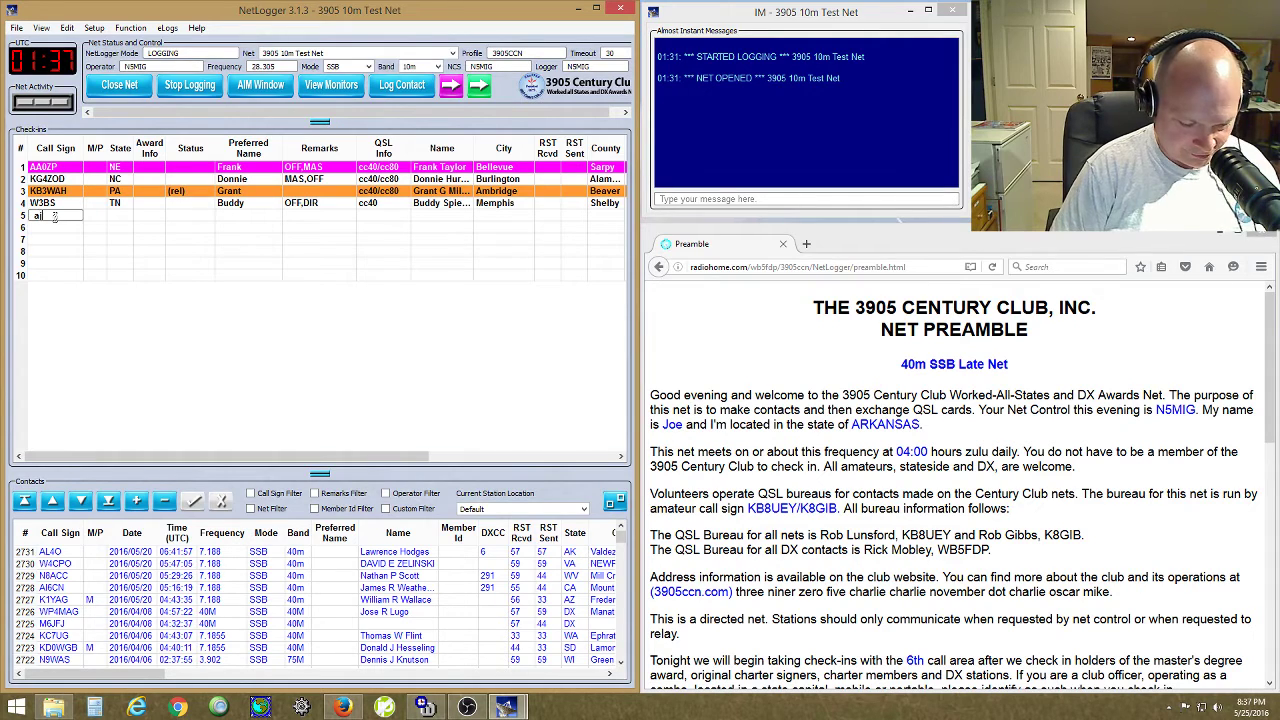
pyautogui.write('0ke')
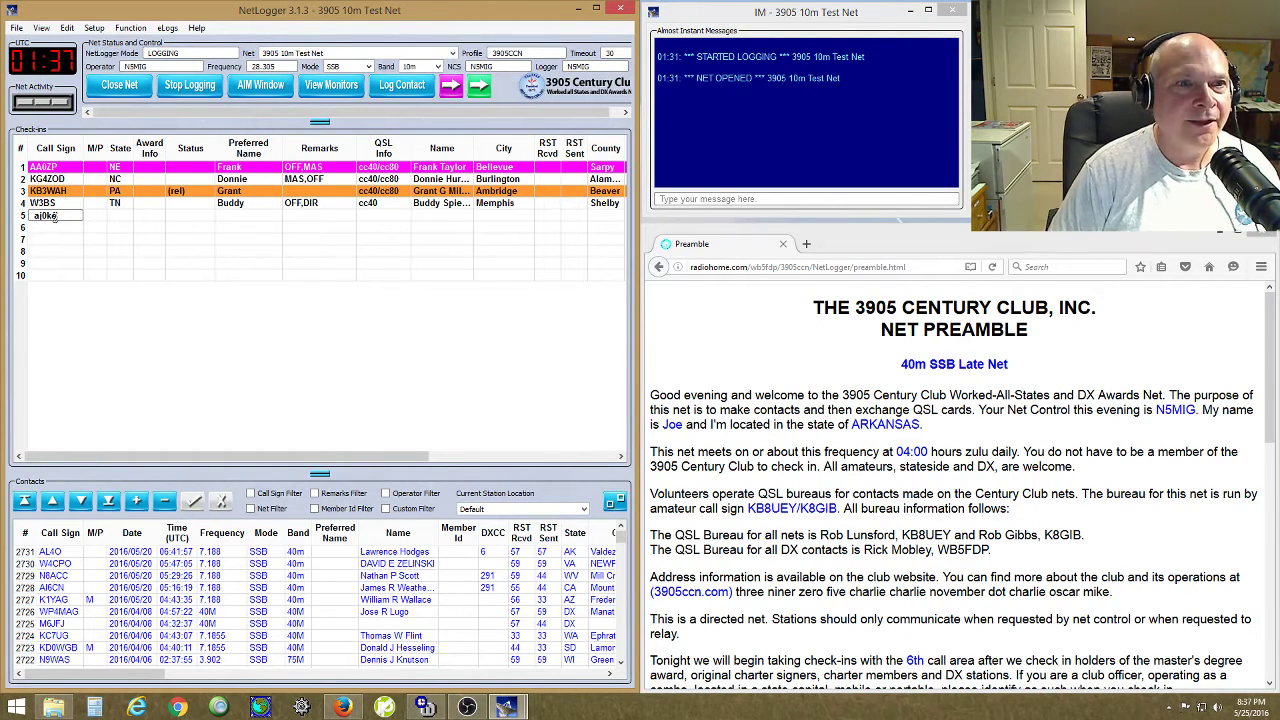
pyautogui.press('Return')
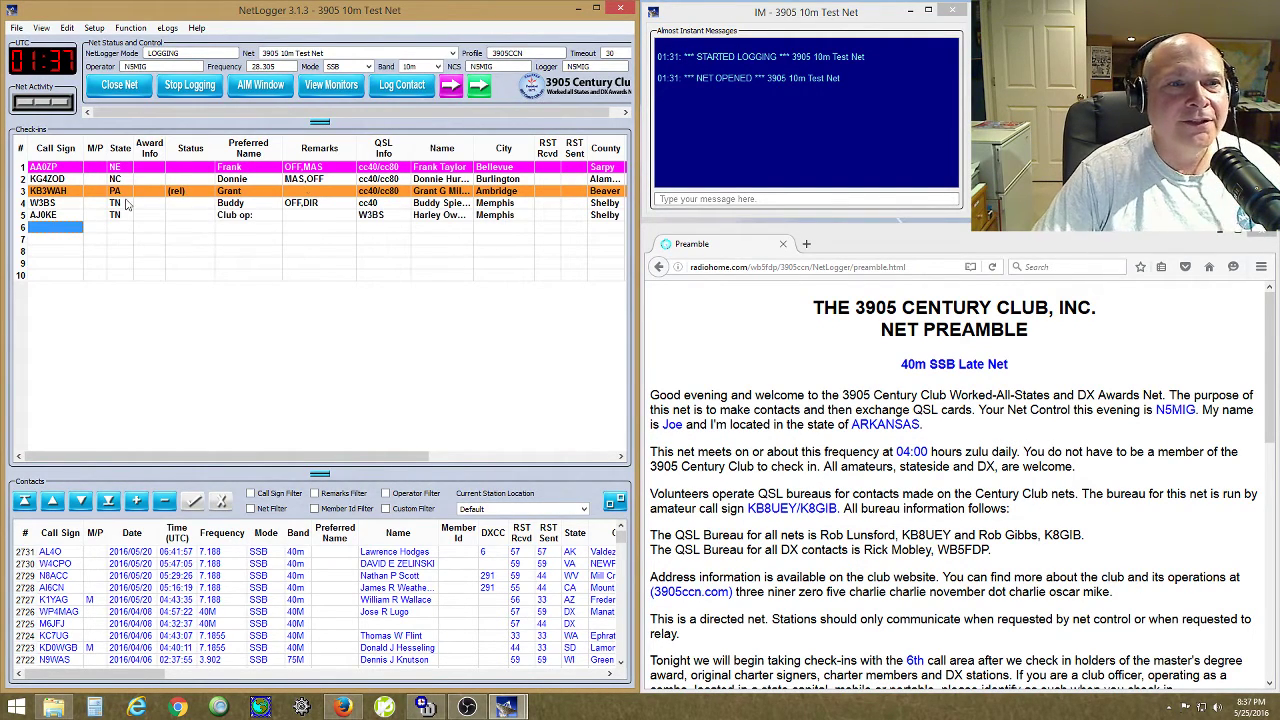
# - Add the operator's first name after "Club op:" in the preferred name of the row 5 station
pyautogui.click(260, 216)
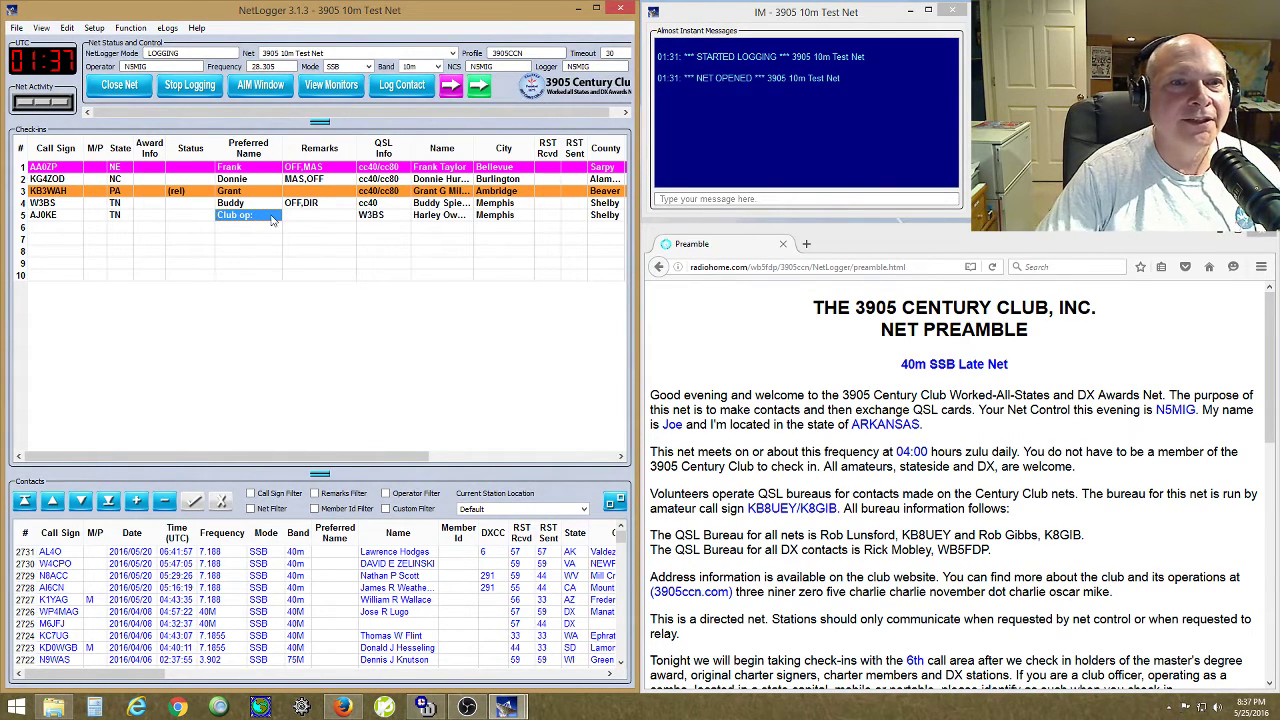
pyautogui.rightClick(270, 220)
pyautogui.press('Escape')
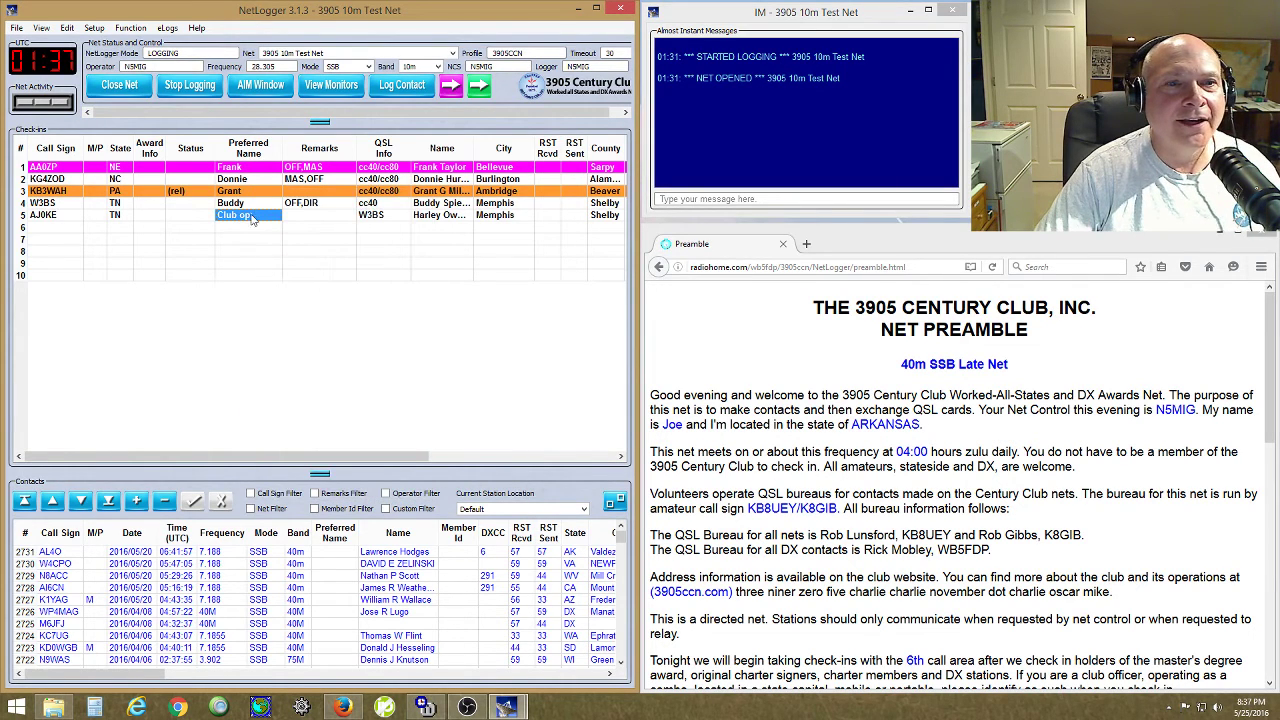
pyautogui.click(263, 217)
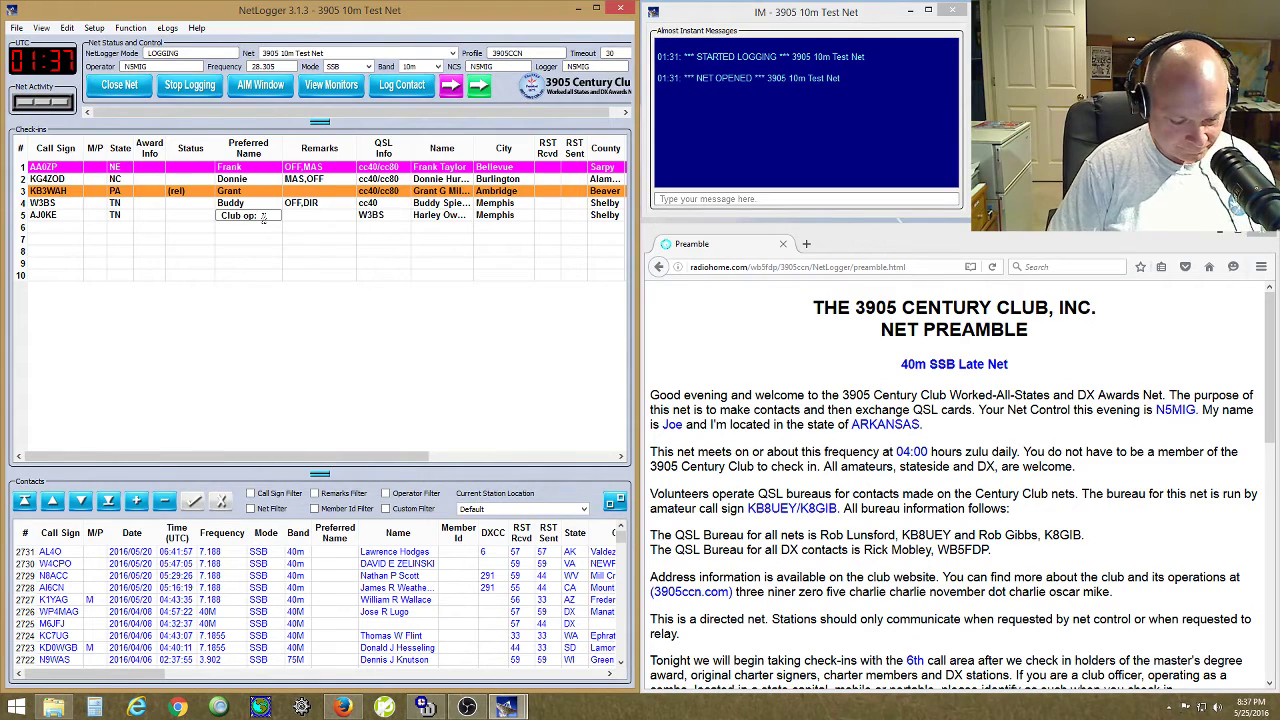
pyautogui.write('buddy')
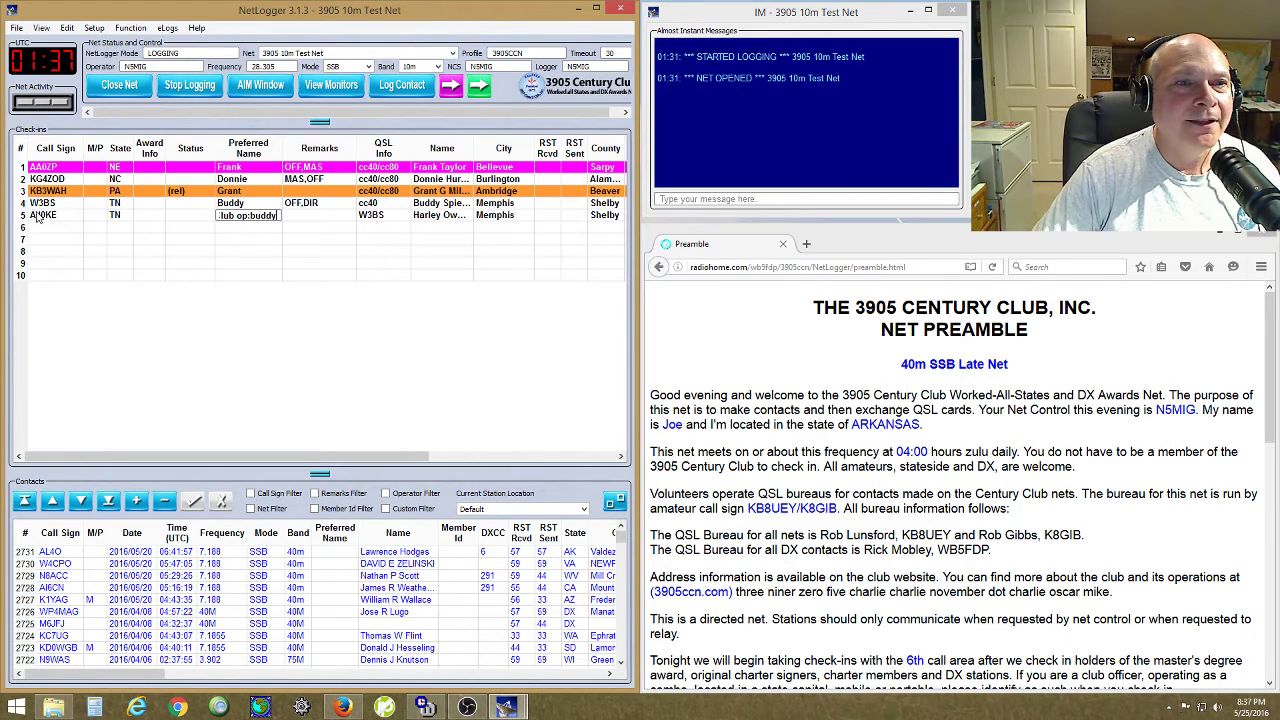
pyautogui.press('Return')
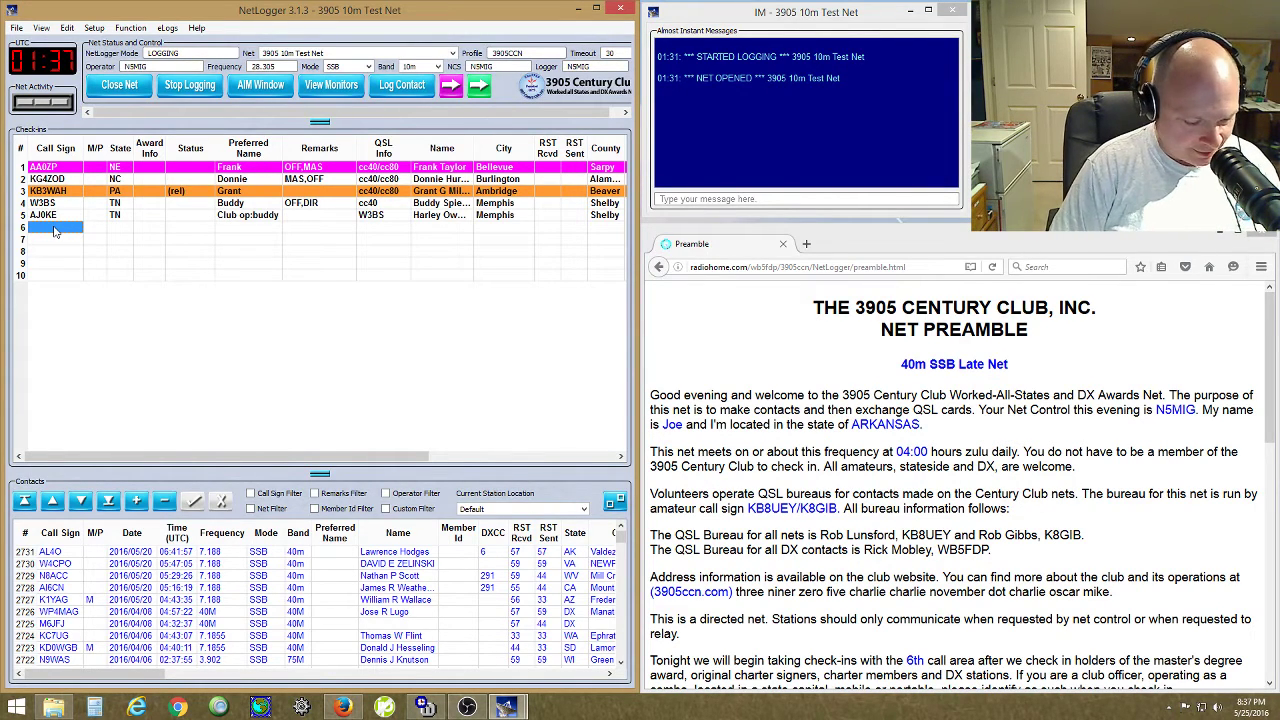
# - Check in two more stations by entering their call signs in rows 6 and 7
pyautogui.write('K1YAG')
pyautogui.press('Return')
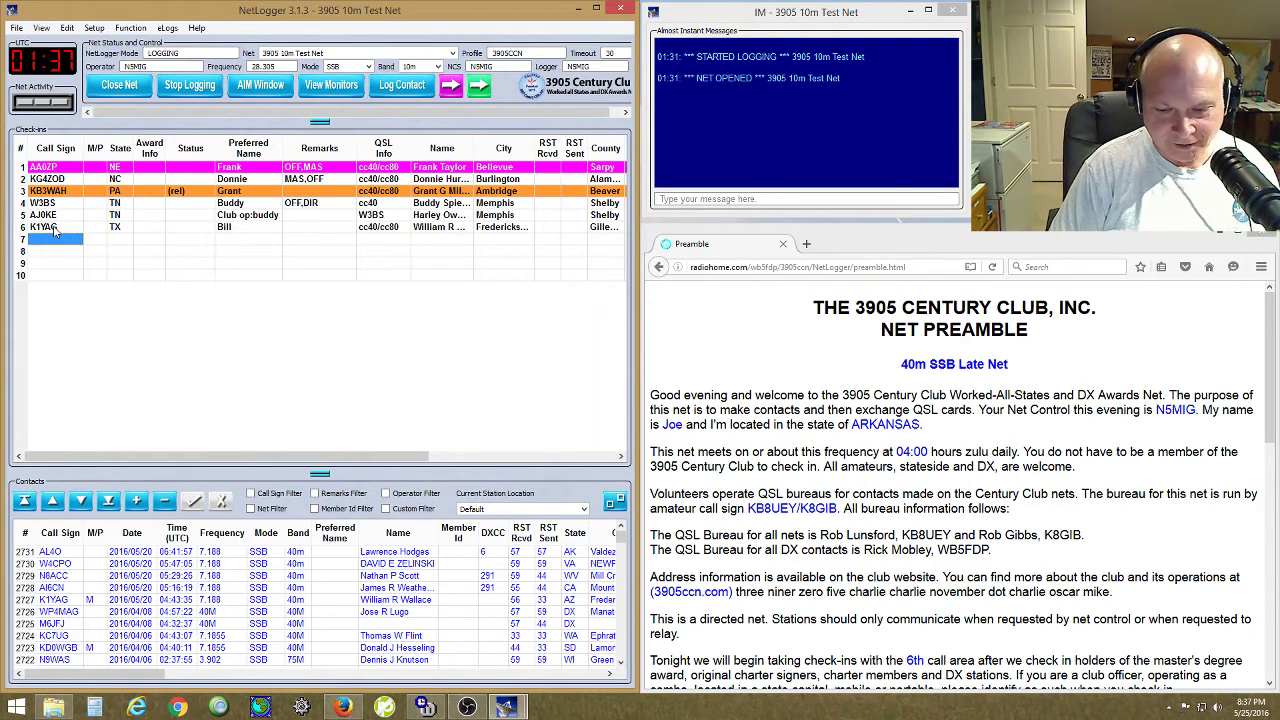
pyautogui.write('w0')
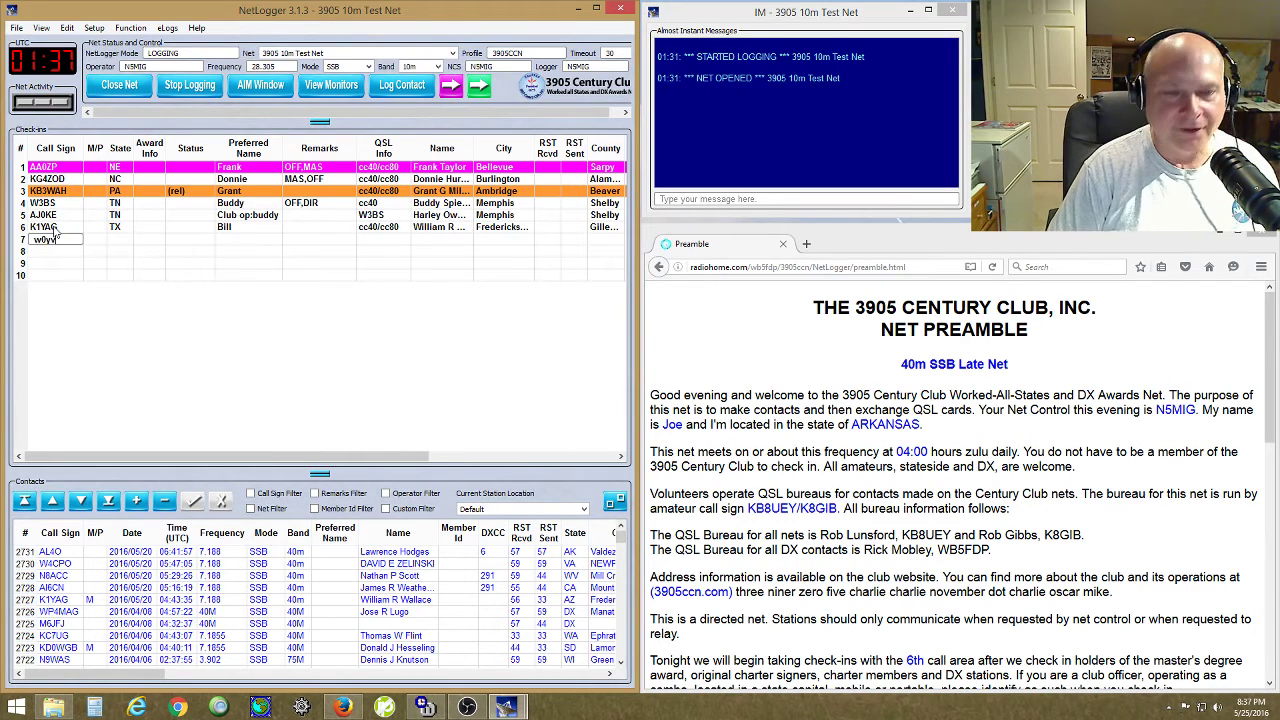
pyautogui.write('yv')
pyautogui.press('Return')
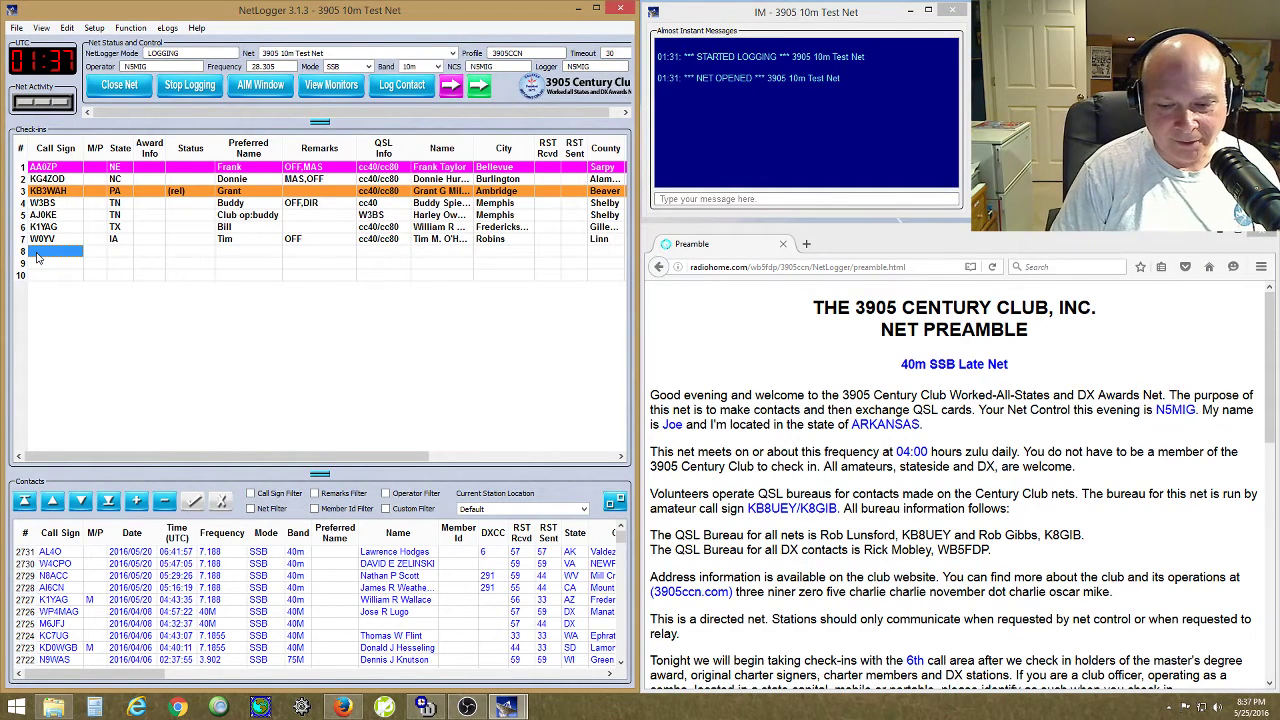
# - Check in a station by its call sign in row 8 and assign it relay status (rel)
pyautogui.write('wb7p')
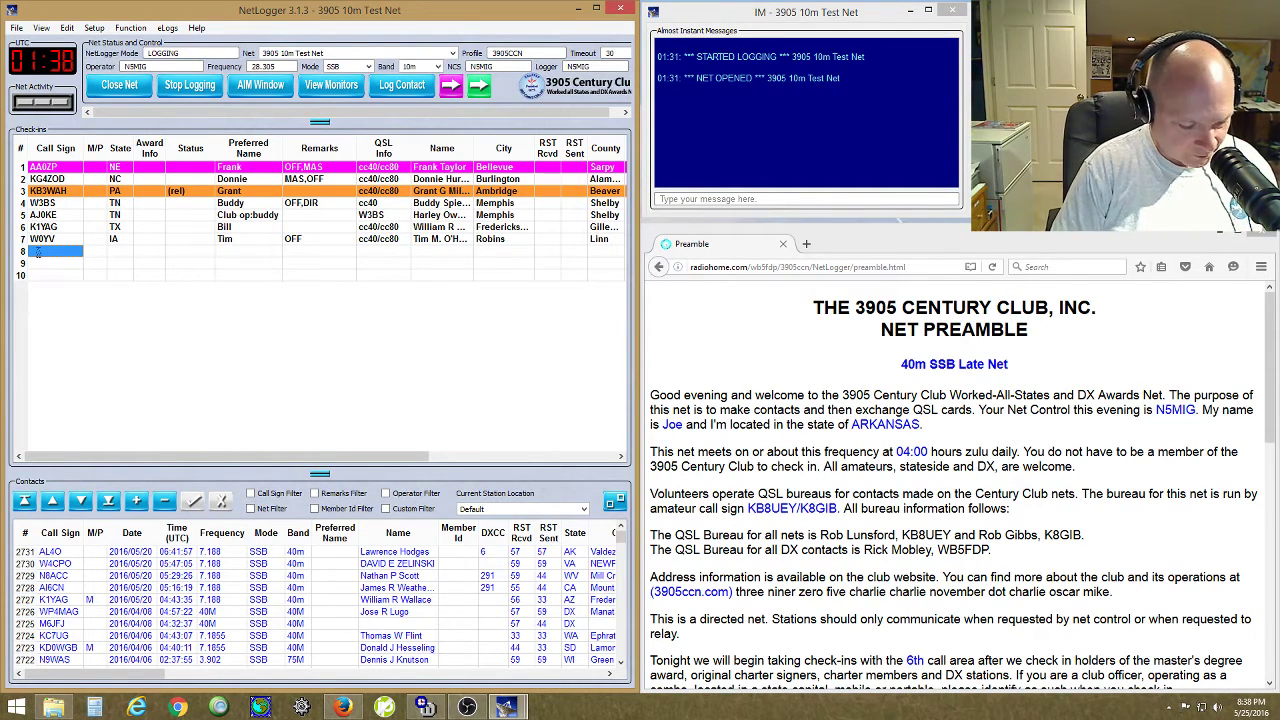
pyautogui.write('tc')
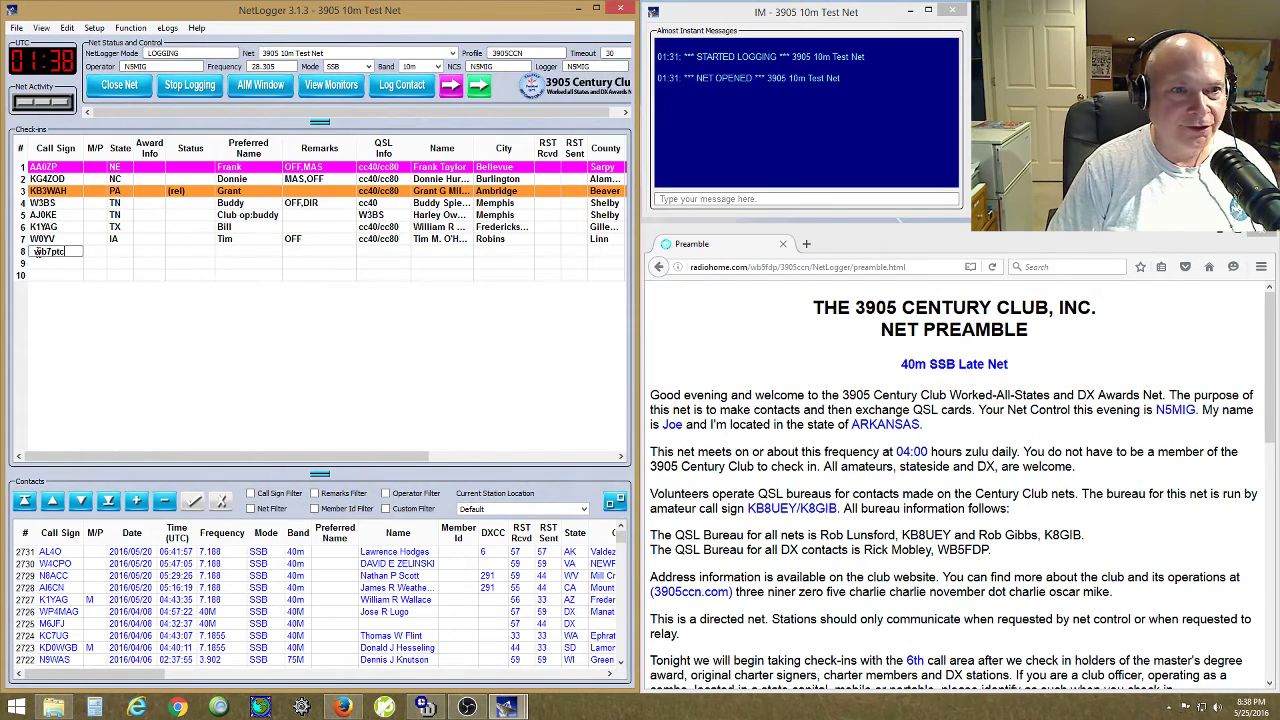
pyautogui.press('Return')
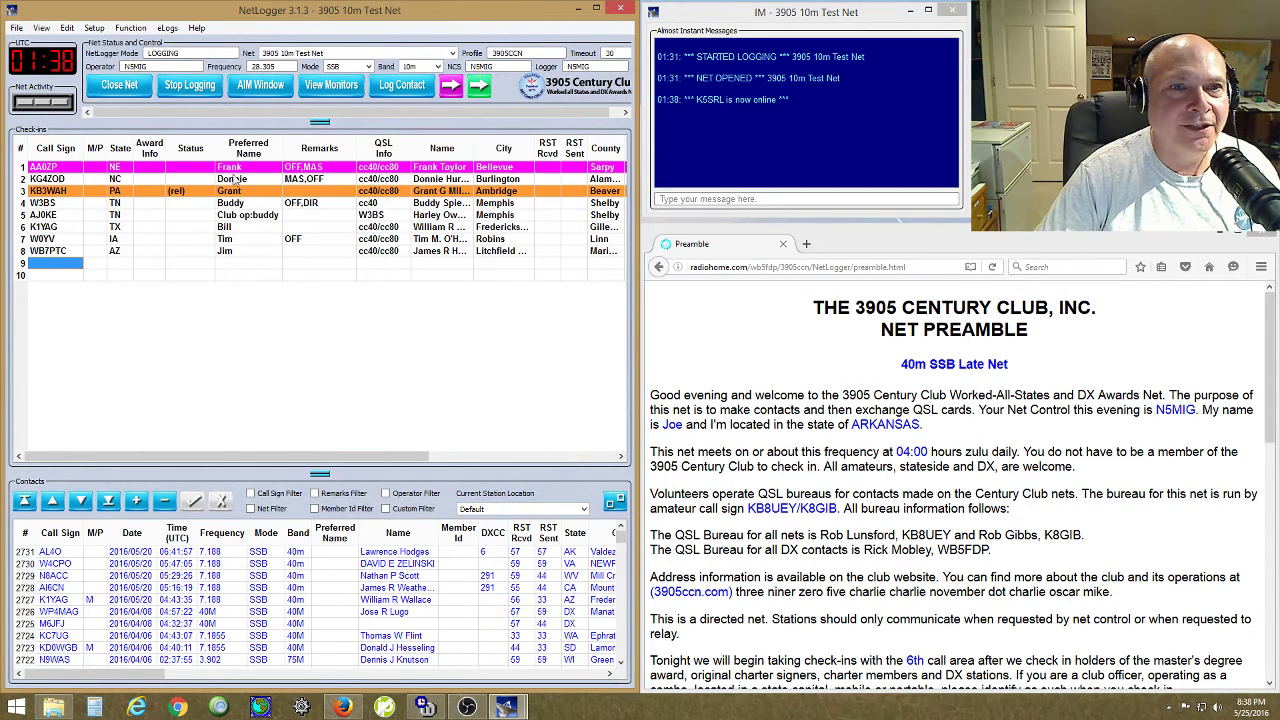
pyautogui.click(44, 253)
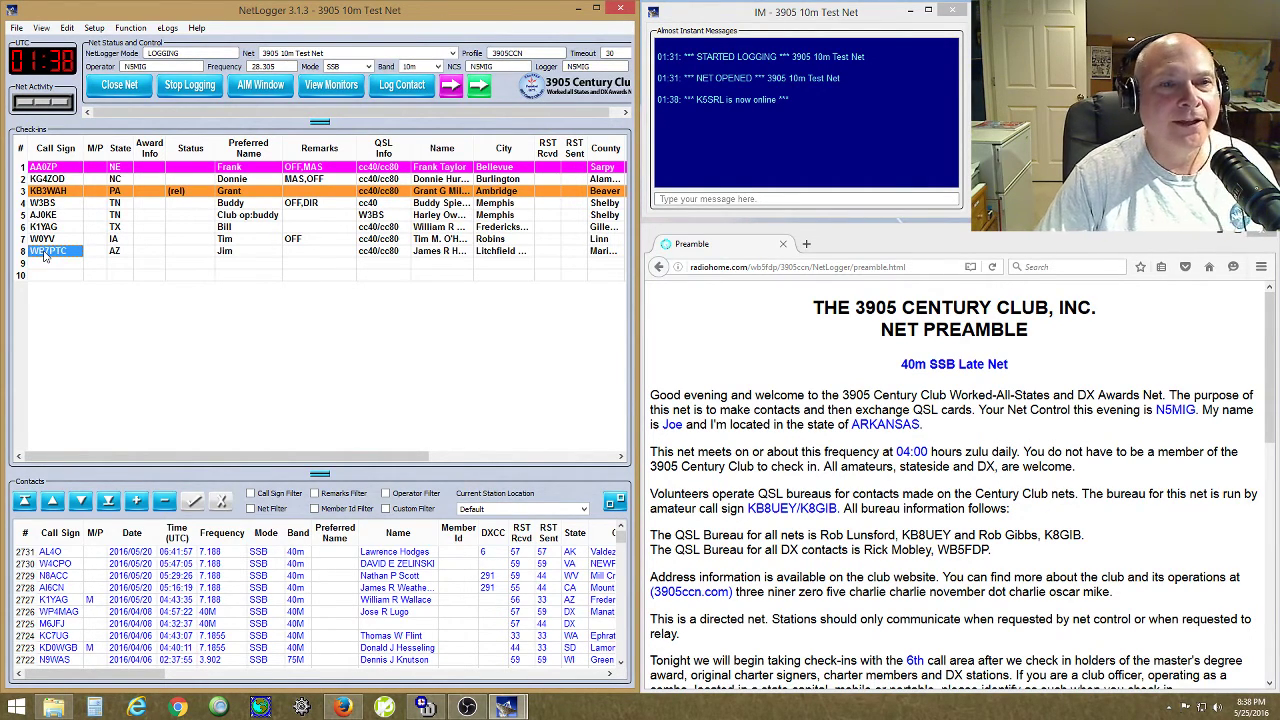
pyautogui.rightClick(44, 256)
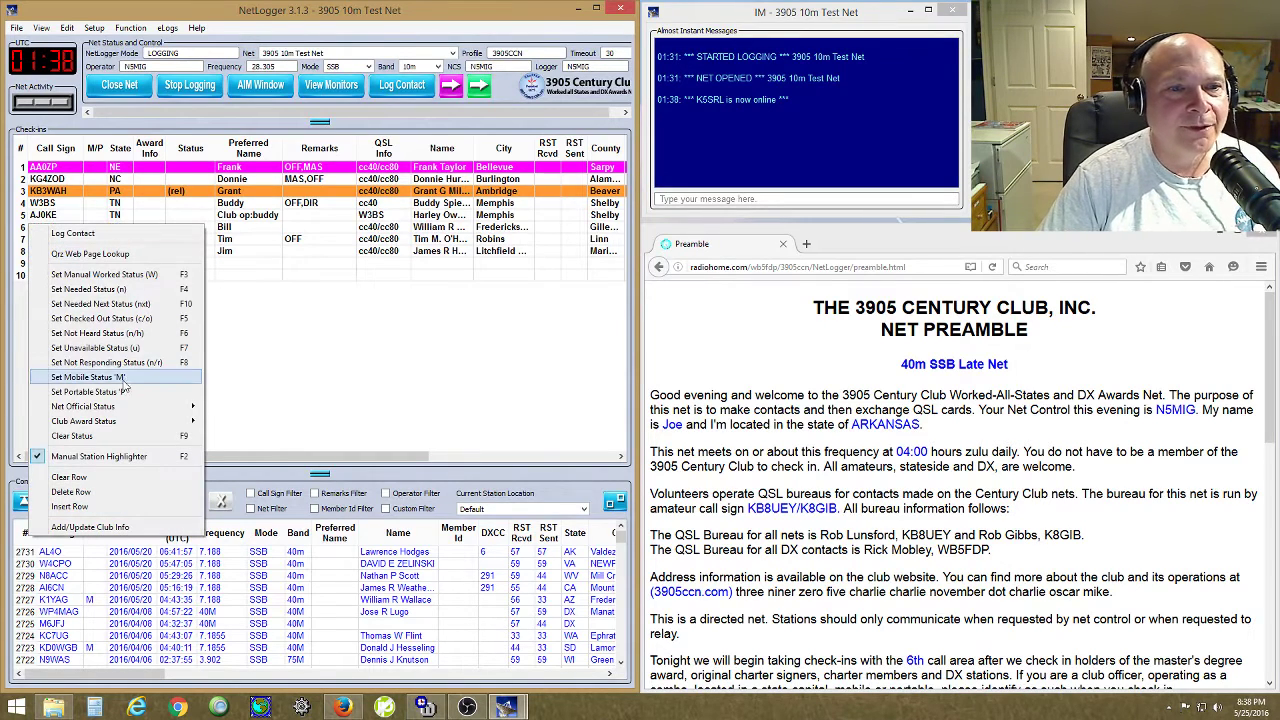
pyautogui.moveTo(128, 406)
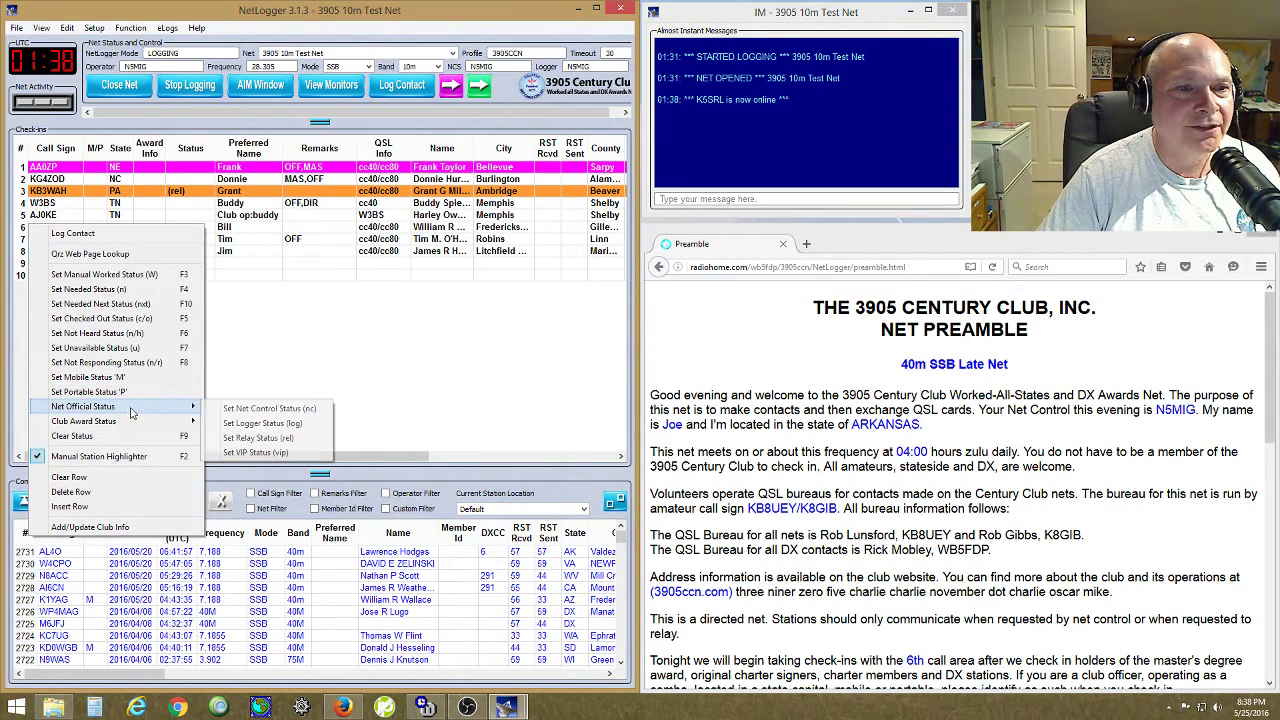
pyautogui.click(277, 439)
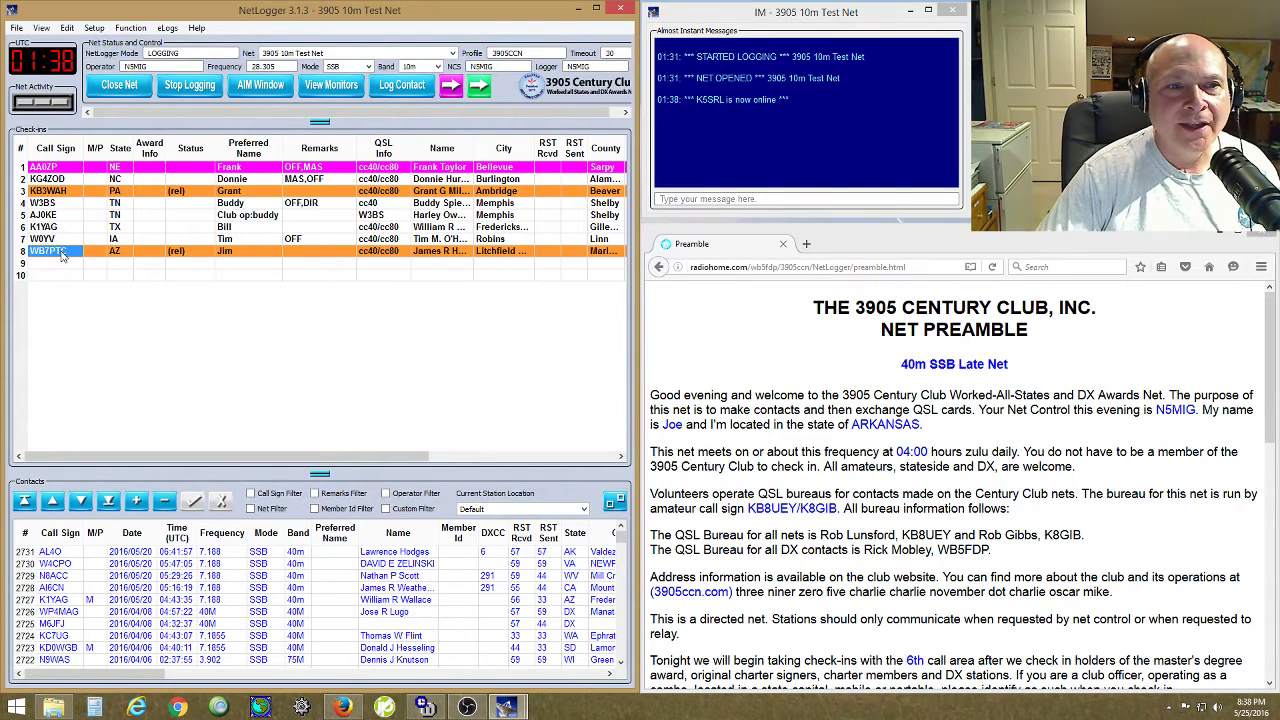
# - Give the station in row 8 logger status (log) as well
pyautogui.rightClick(62, 254)
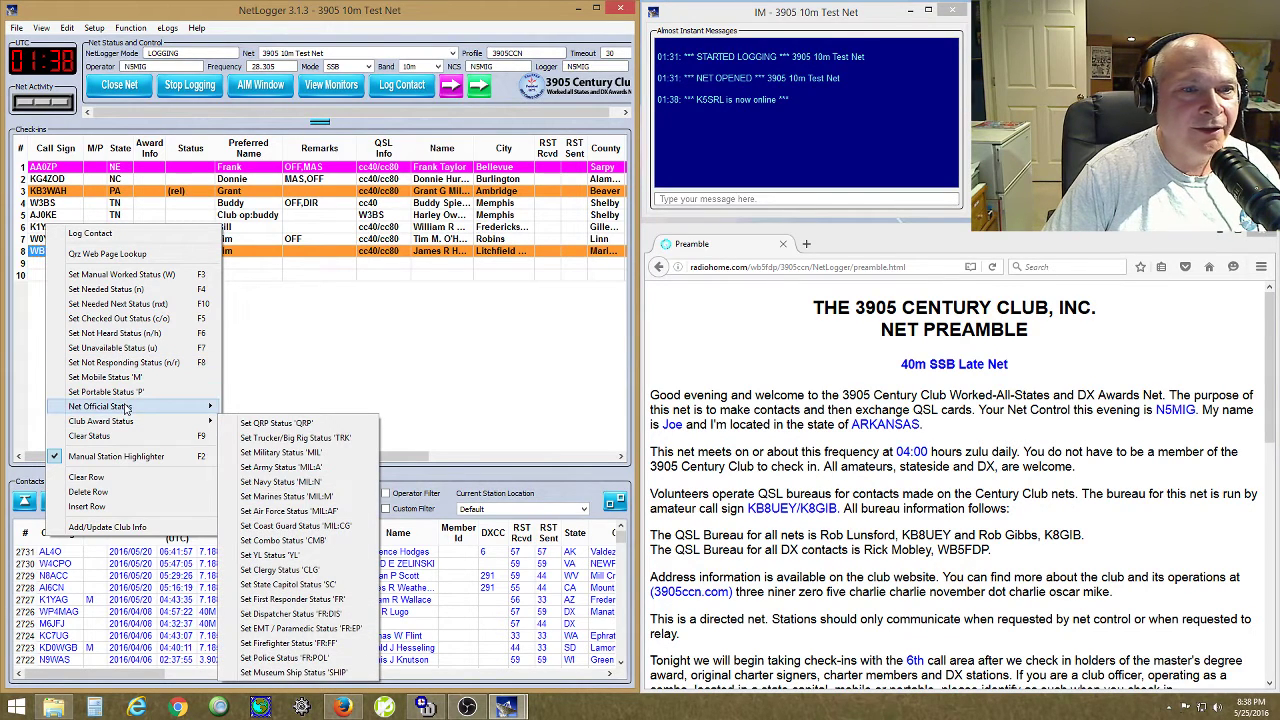
pyautogui.moveTo(127, 408)
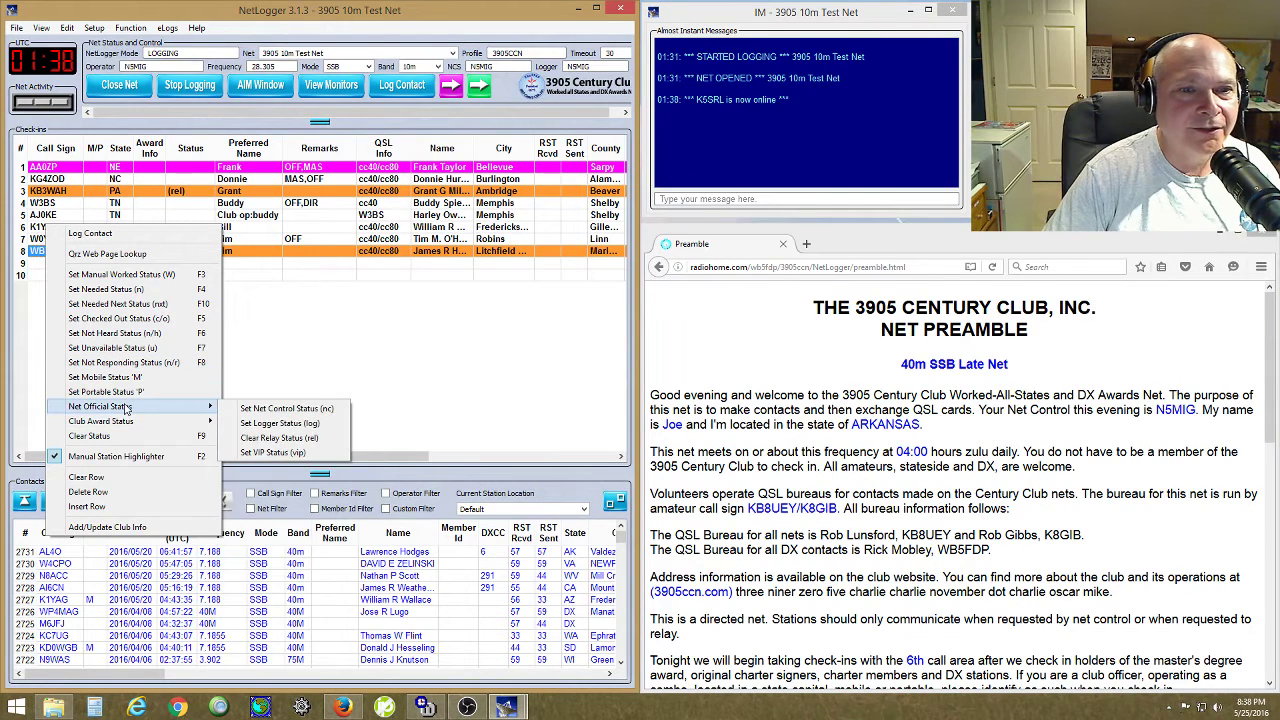
pyautogui.click(291, 424)
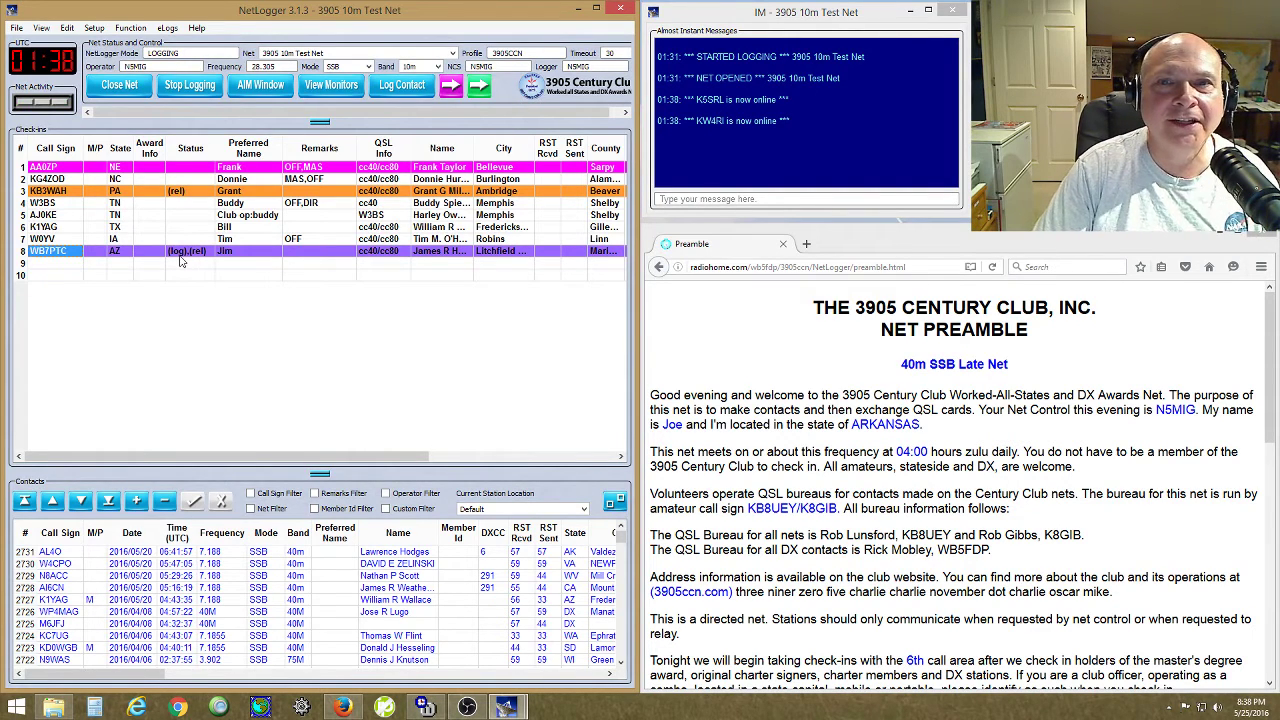
# - Check in two further stations by entering their call signs in rows 9 and 10
pyautogui.click(43, 264)
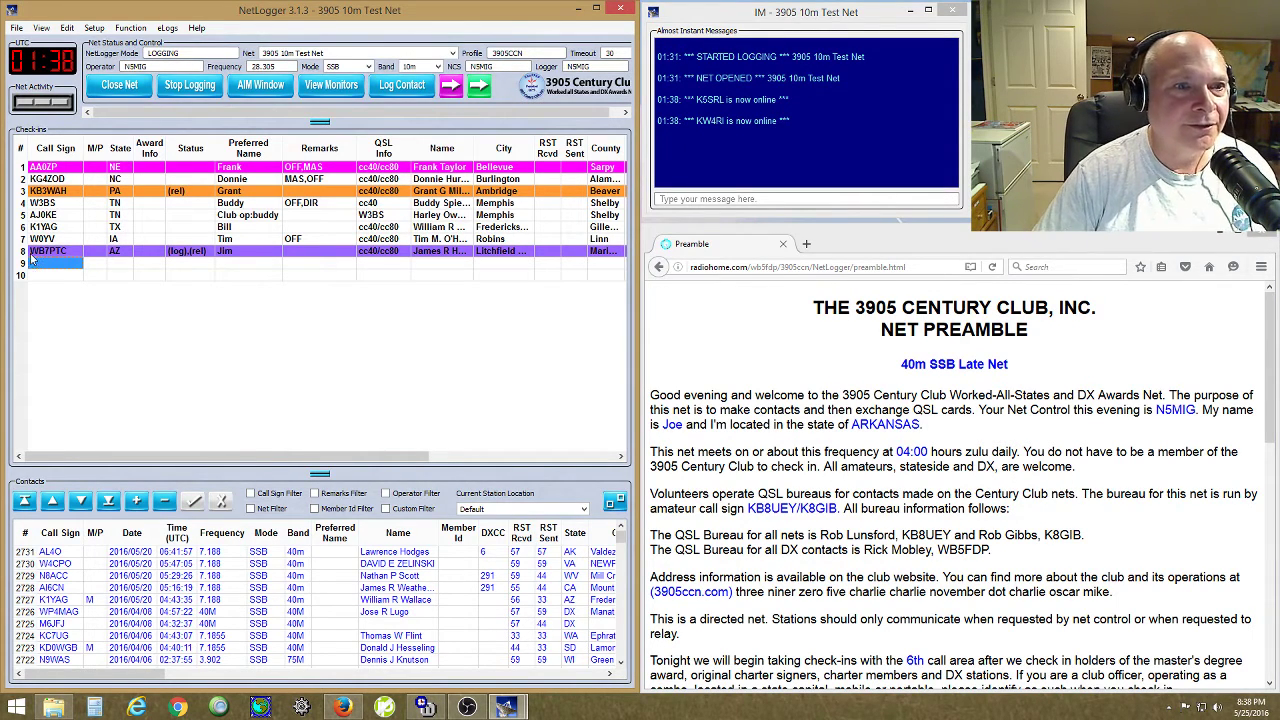
pyautogui.write('kk6')
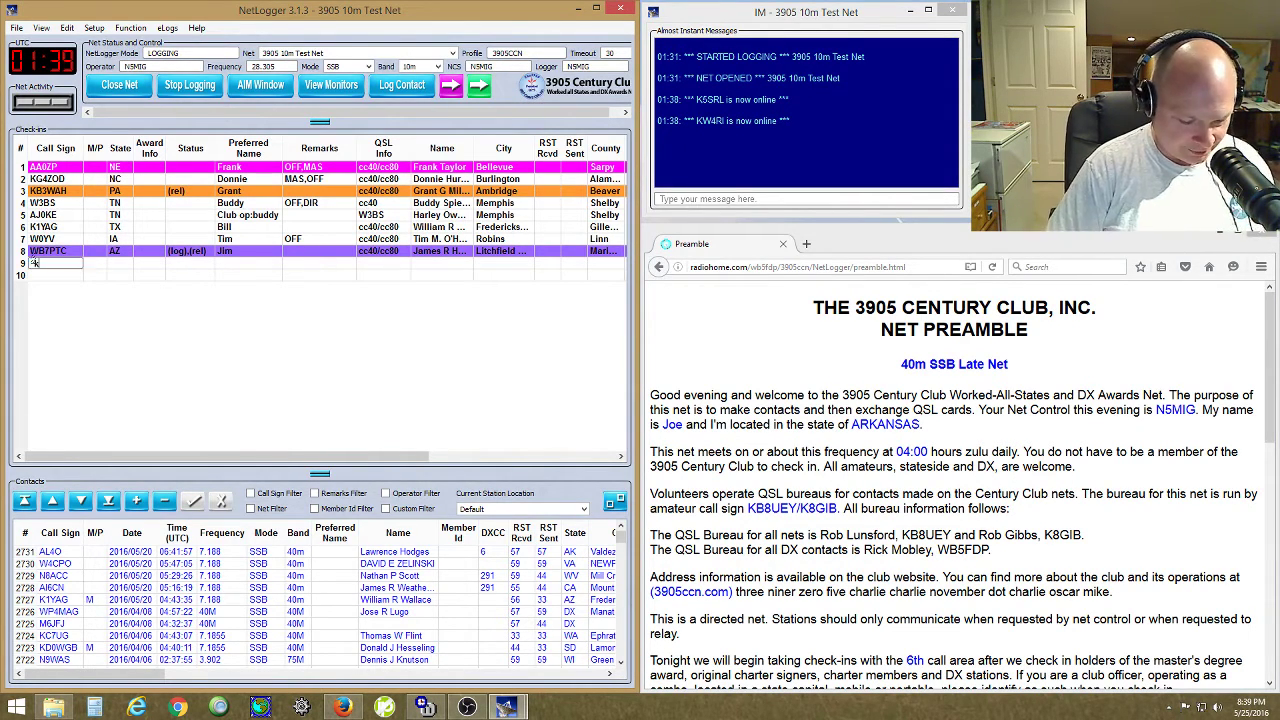
pyautogui.write('yk')
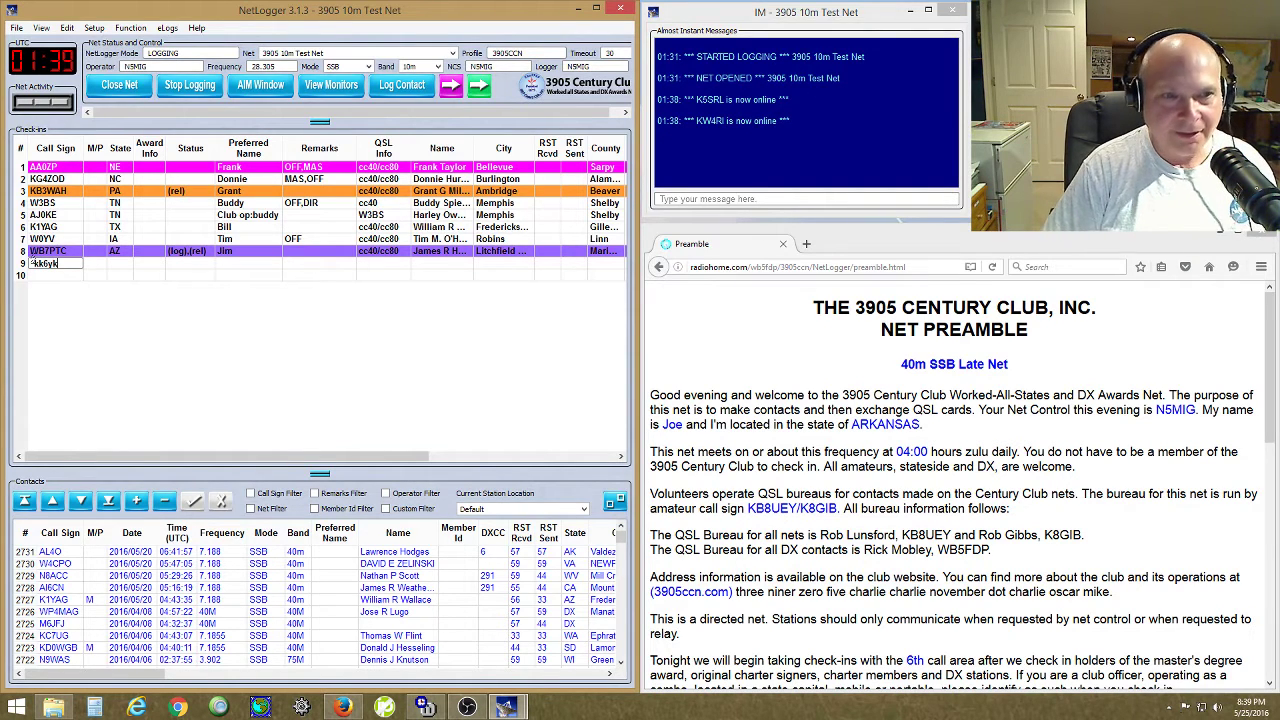
pyautogui.press('Return')
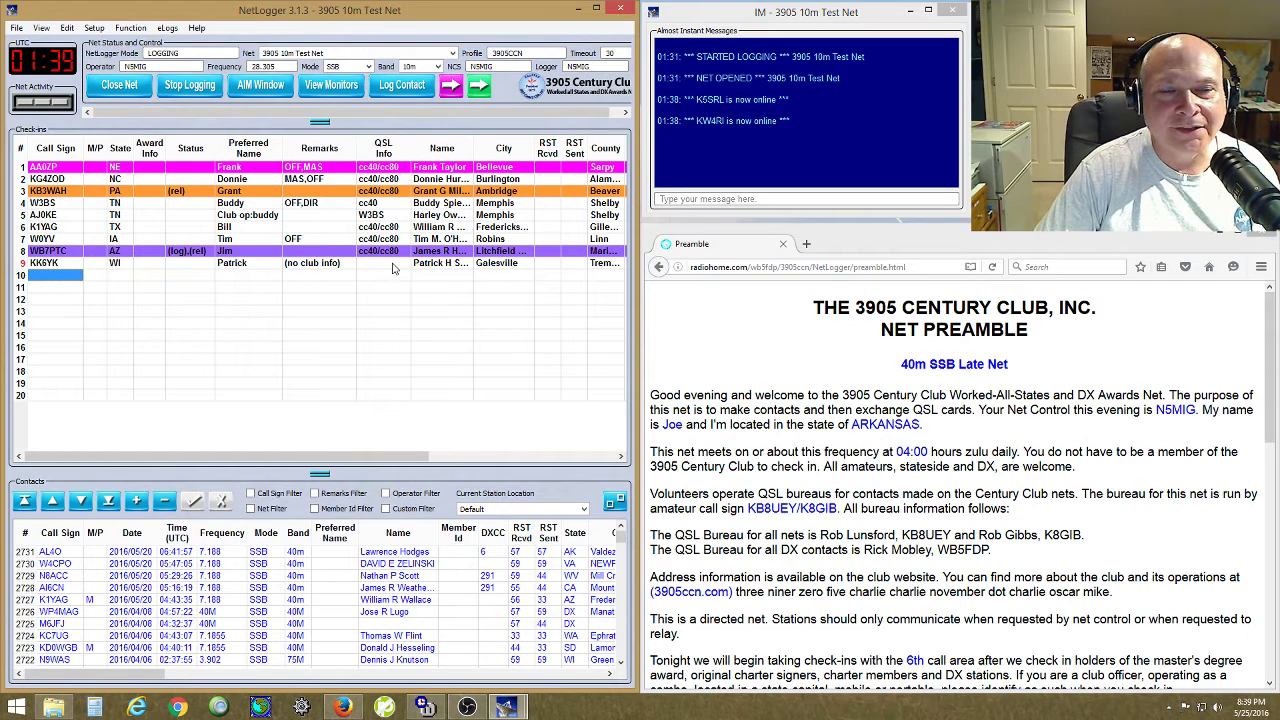
pyautogui.click(35, 279)
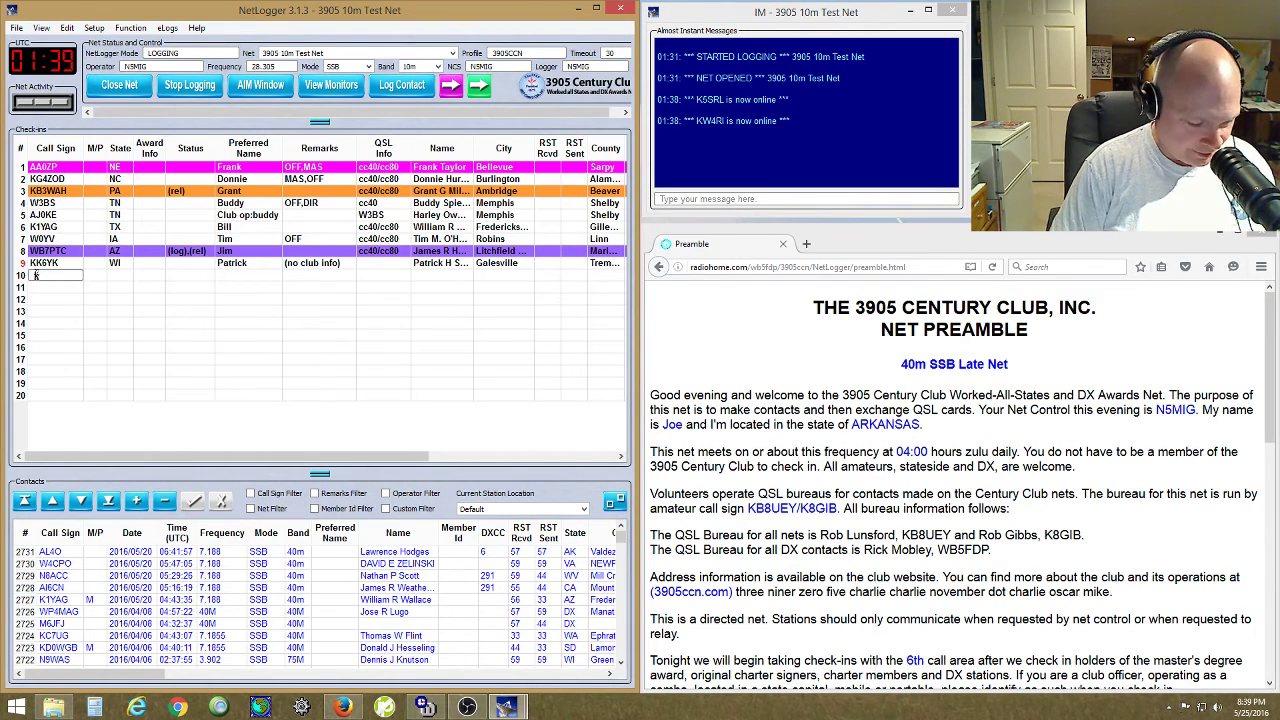
pyautogui.write('k5aty')
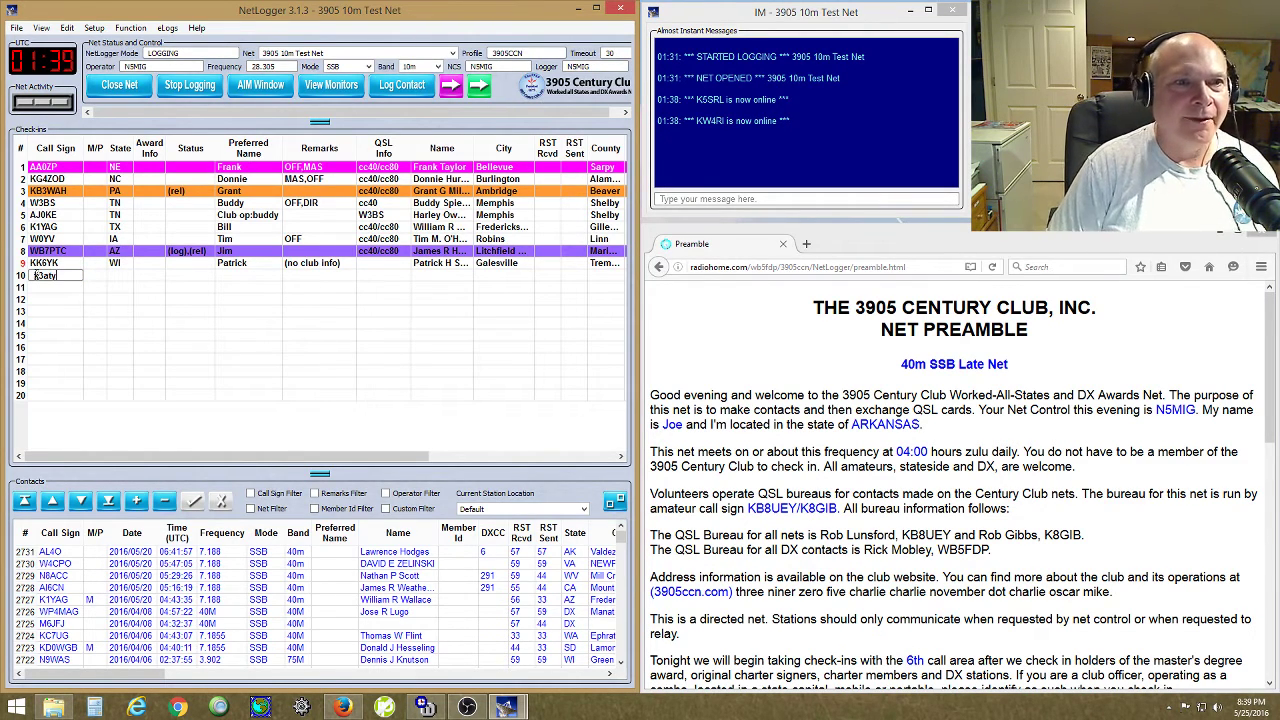
pyautogui.press('Return')
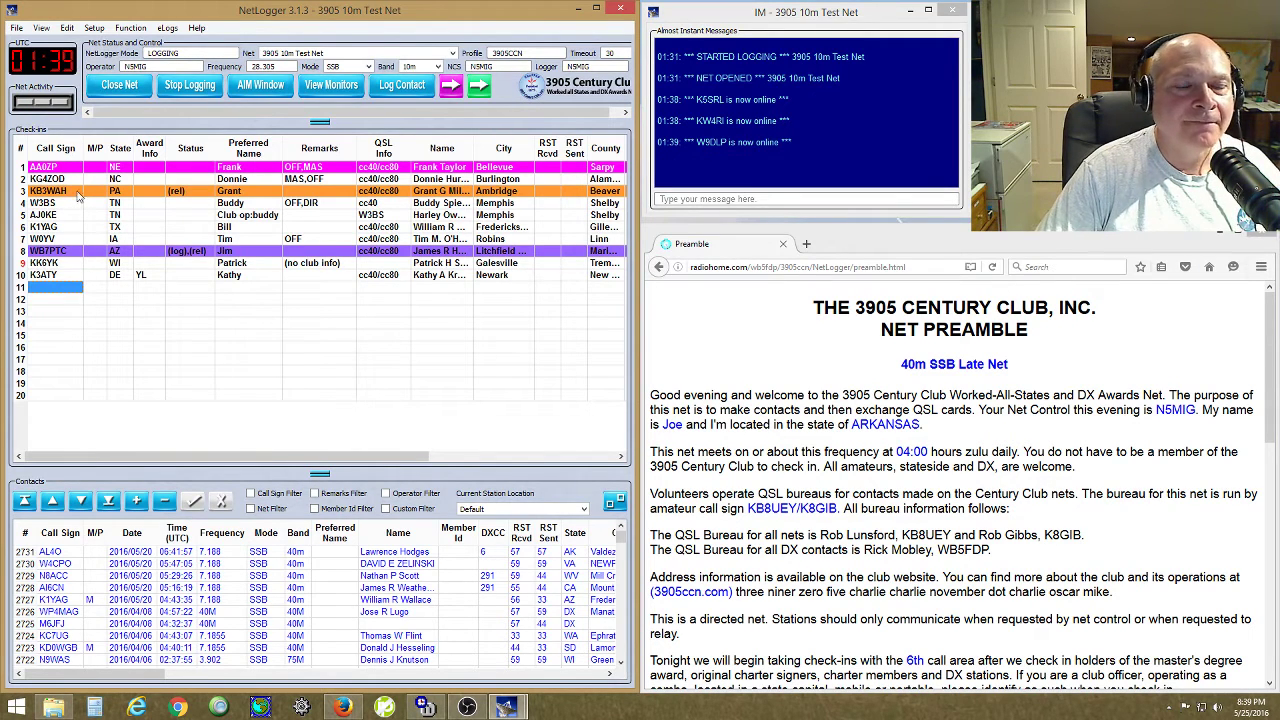
# - Mark the station in row 4 as mobile by entering M in its M/P field
pyautogui.click(93, 205)
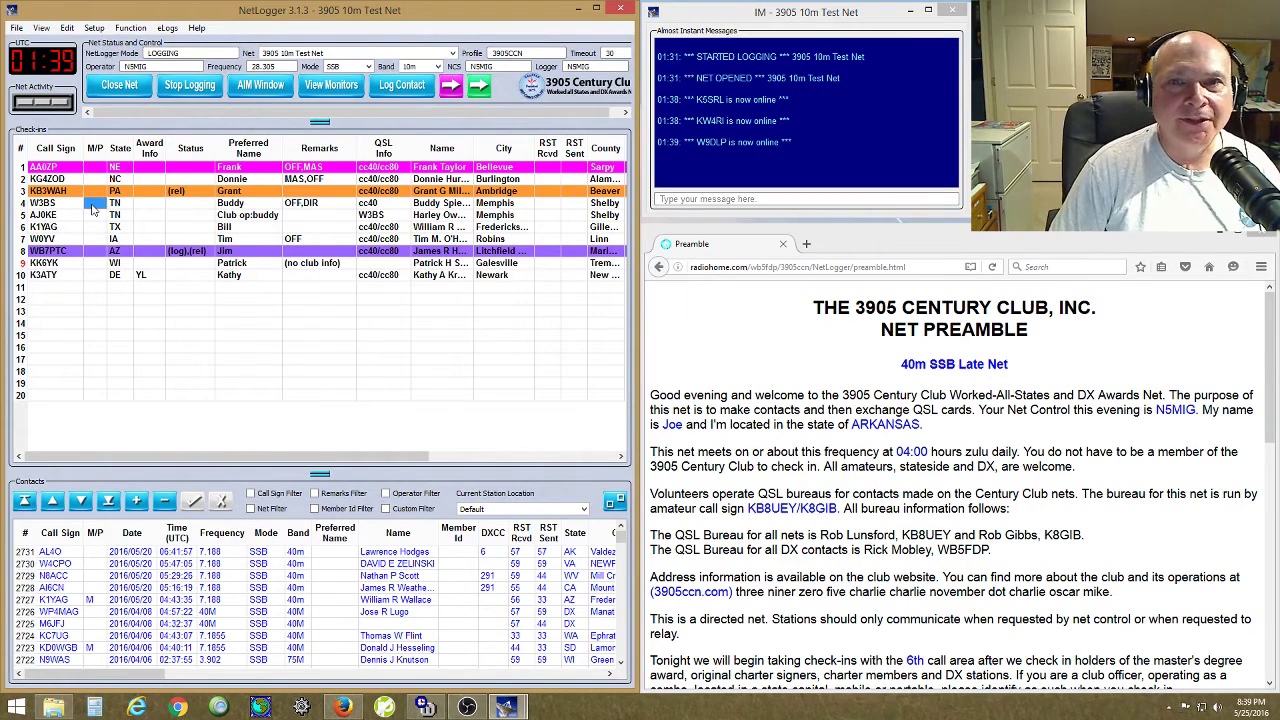
pyautogui.write('M')
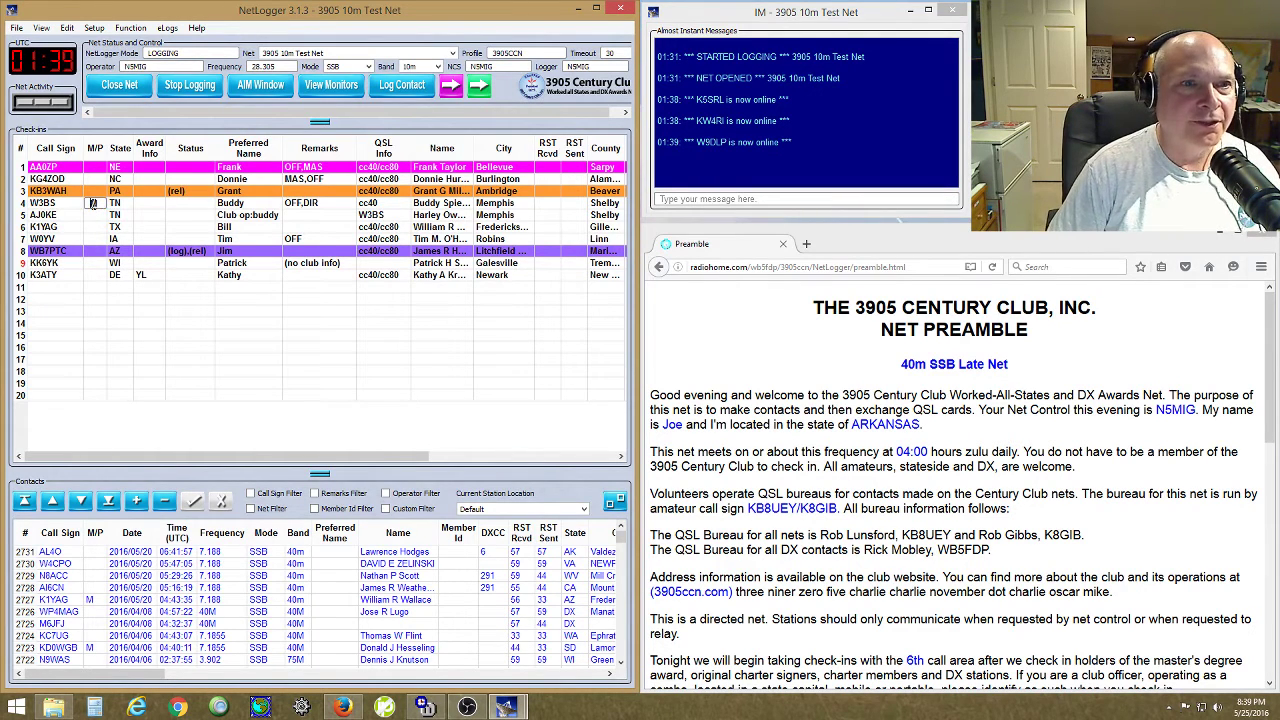
pyautogui.press('Return')
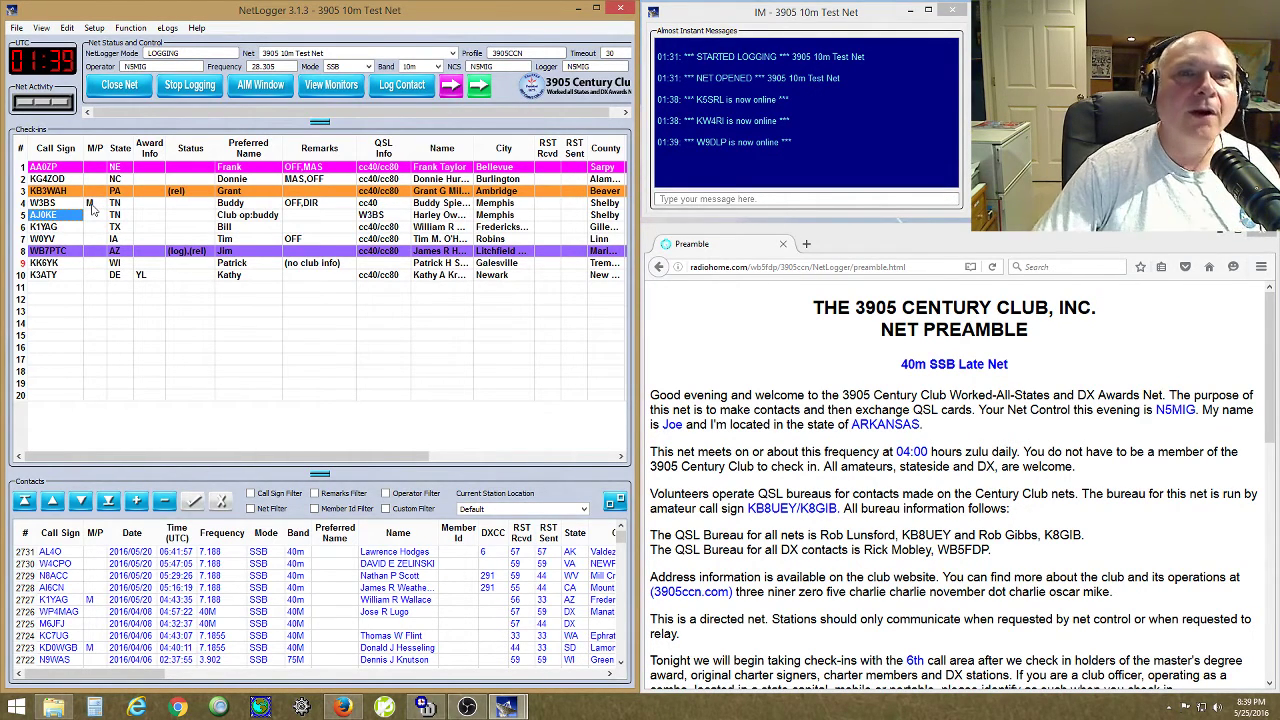
# - Clear the station's entry from row 4 while keeping the row in the check-in list
pyautogui.click(57, 205)
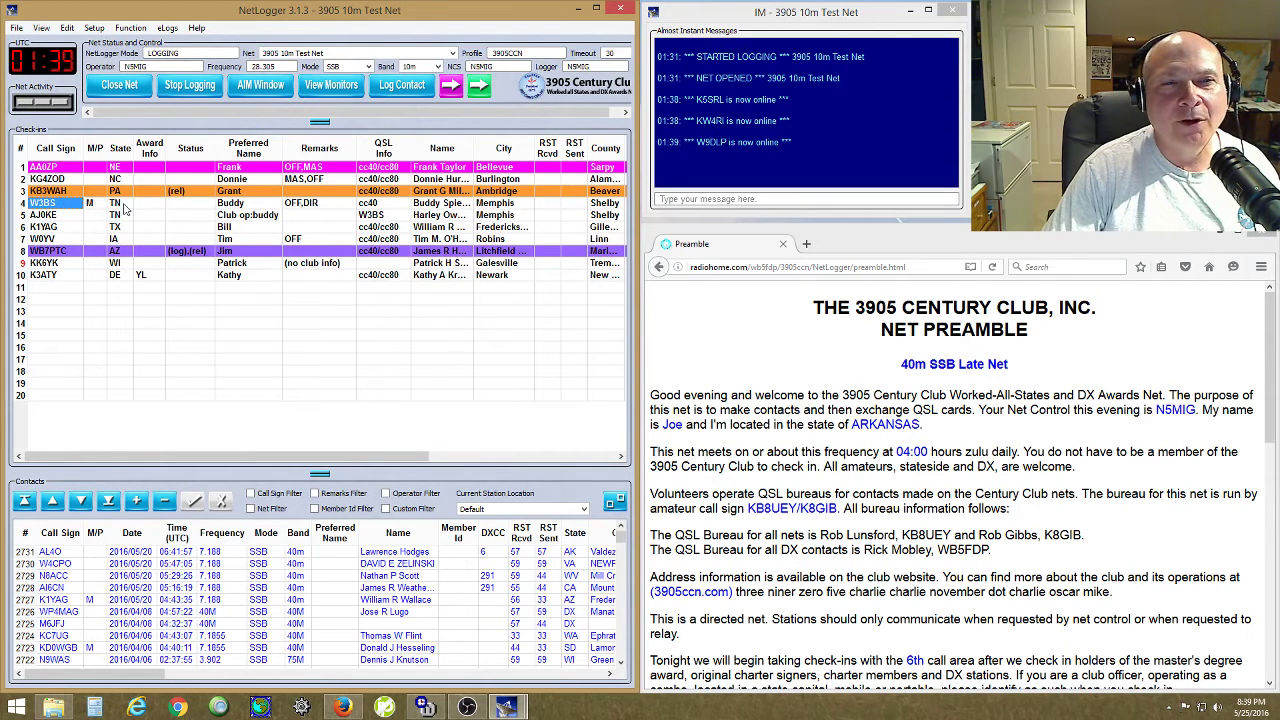
pyautogui.rightClick(55, 205)
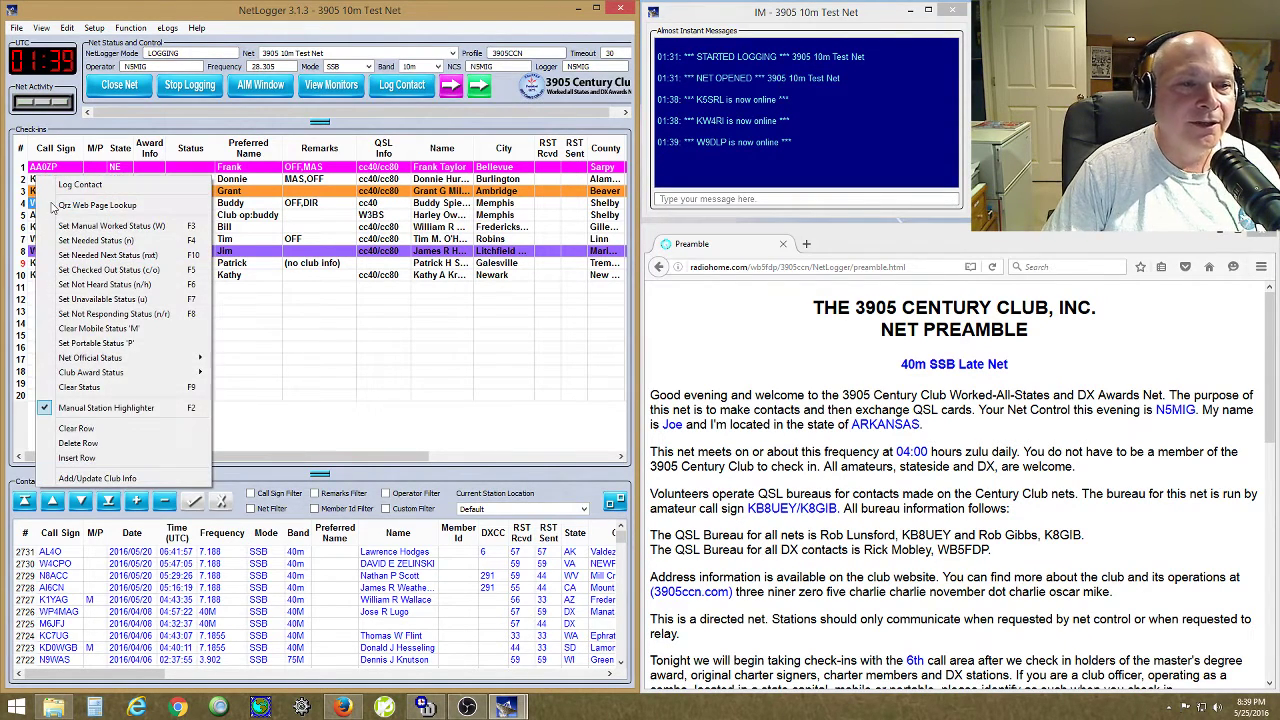
pyautogui.click(84, 430)
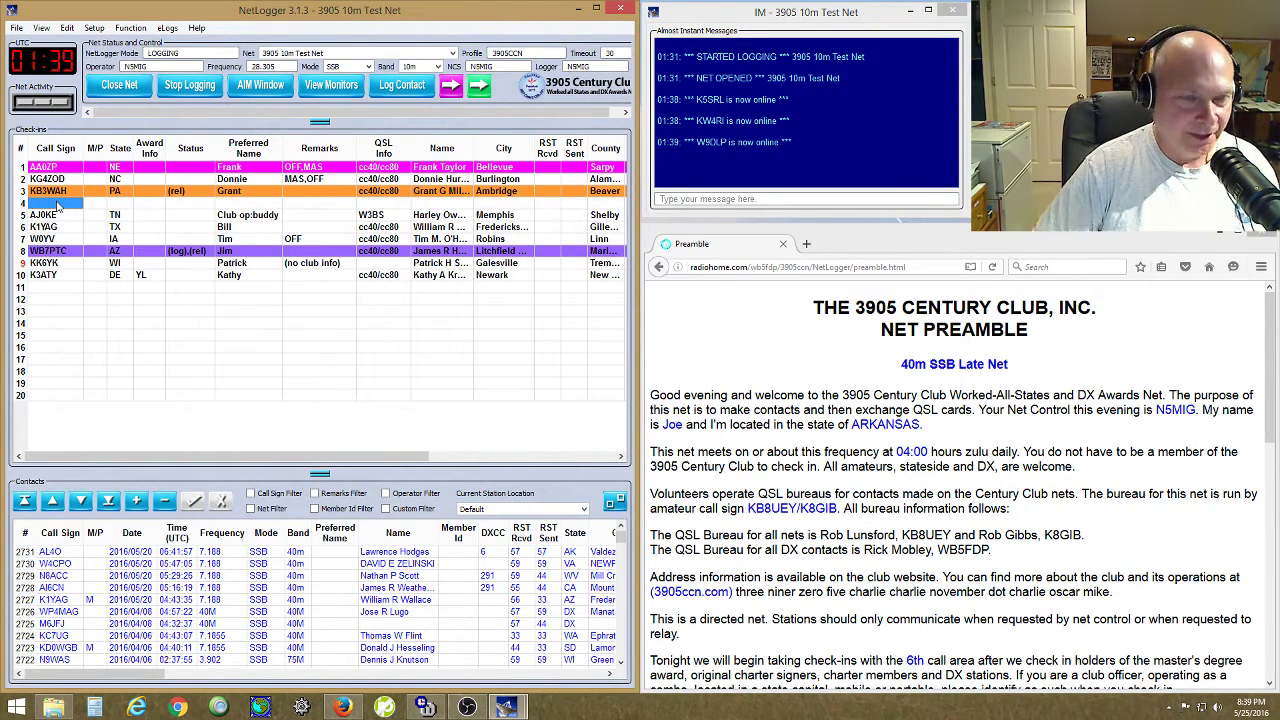
# - Check the station back in on row 4 by entering its call sign with the mobile suffix M
pyautogui.write('w3bs')
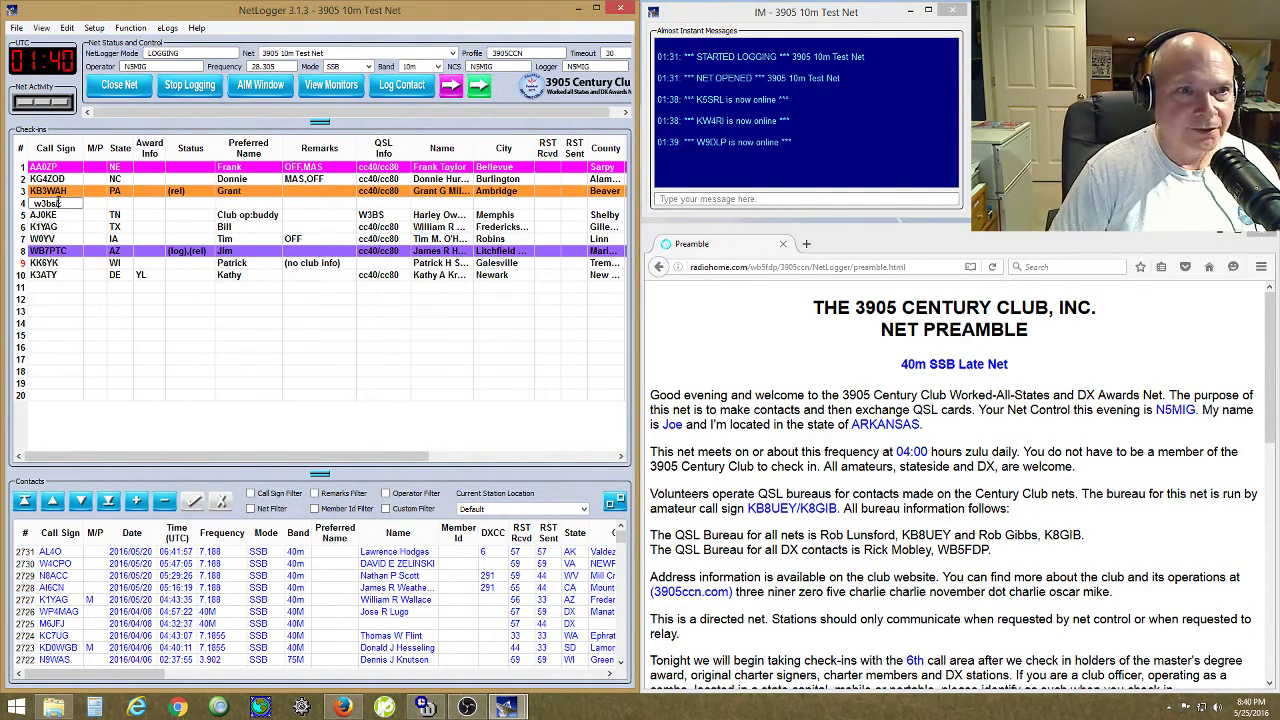
pyautogui.write('m')
pyautogui.press('Return')
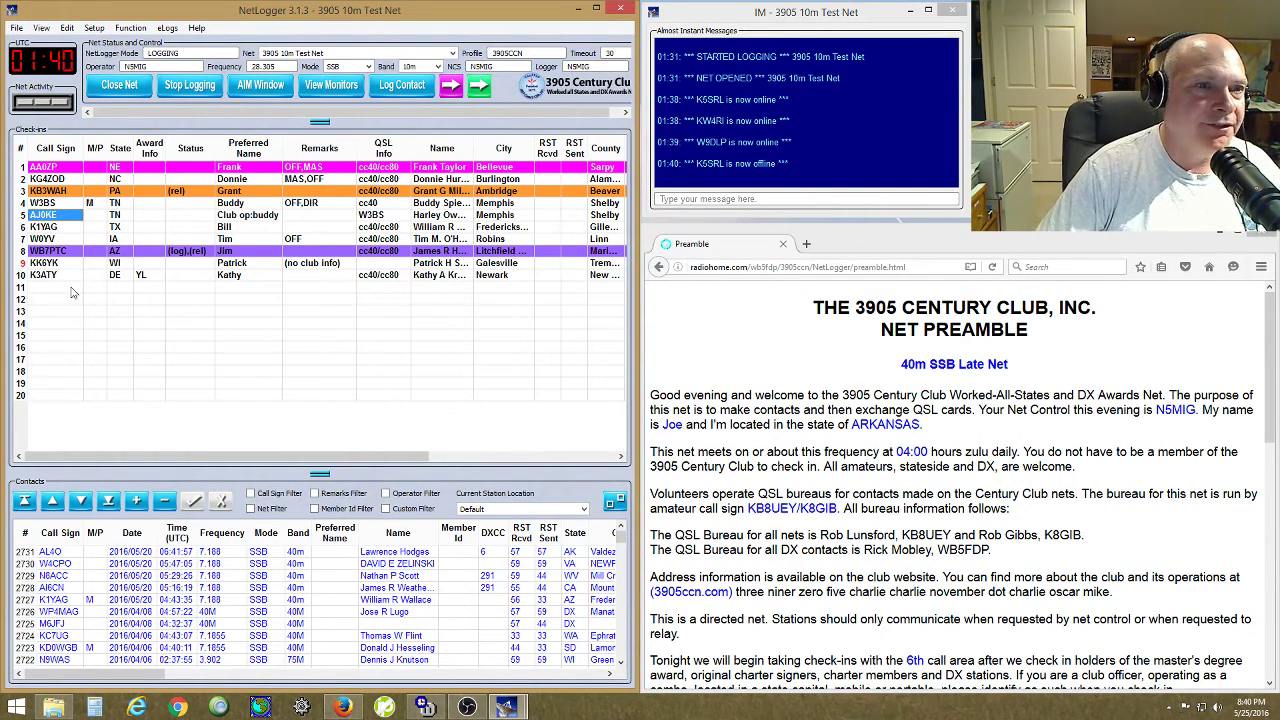
pyautogui.click(39, 288)
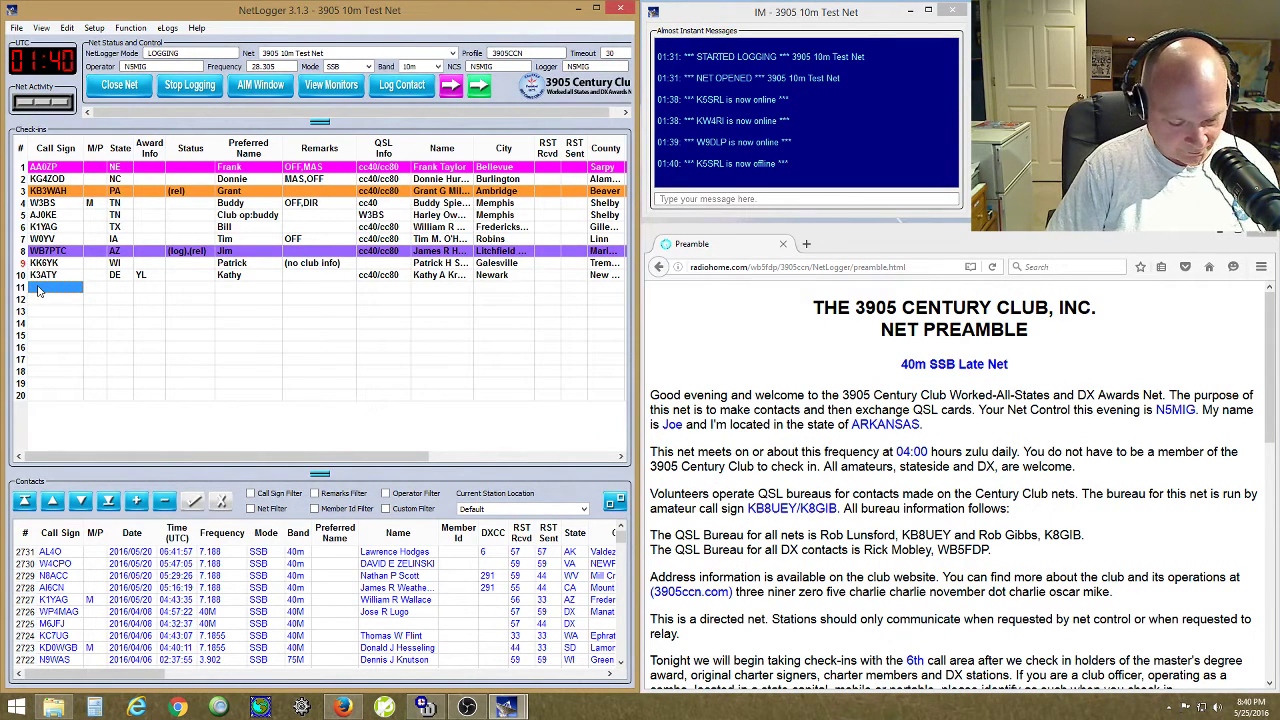
pyautogui.write('wd')
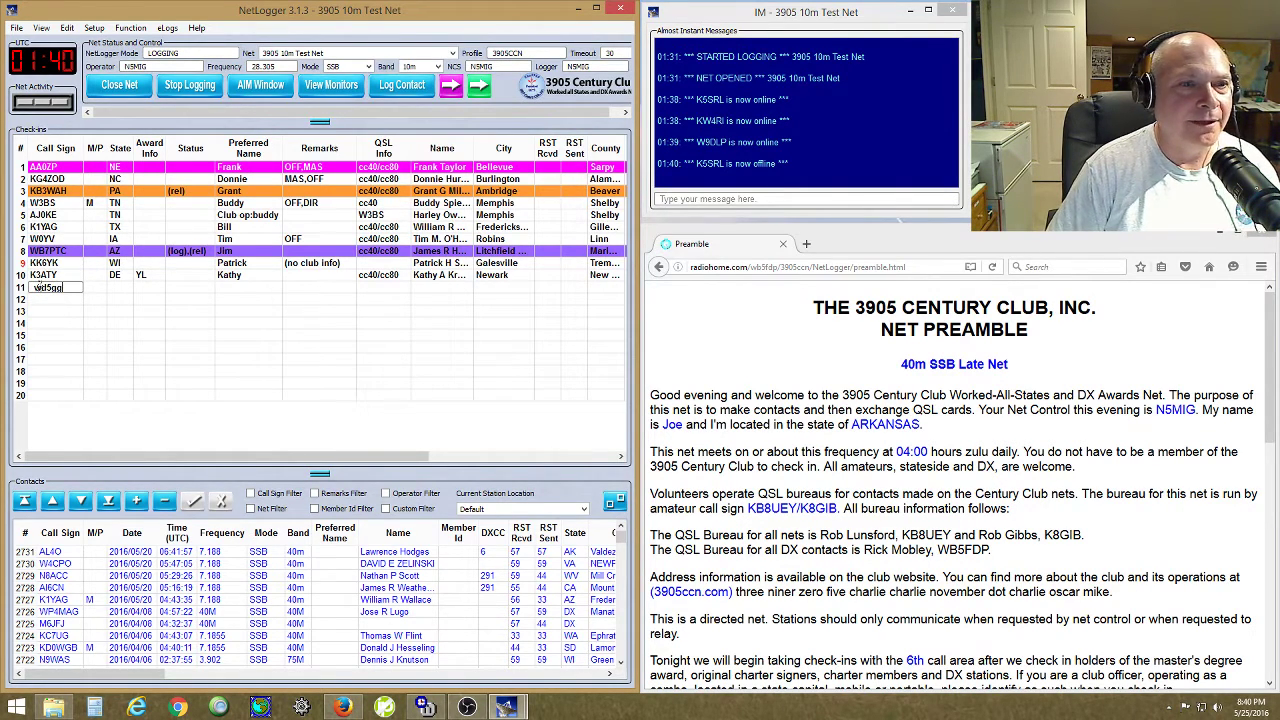
pyautogui.write('5gg')
pyautogui.press('BackSpace')
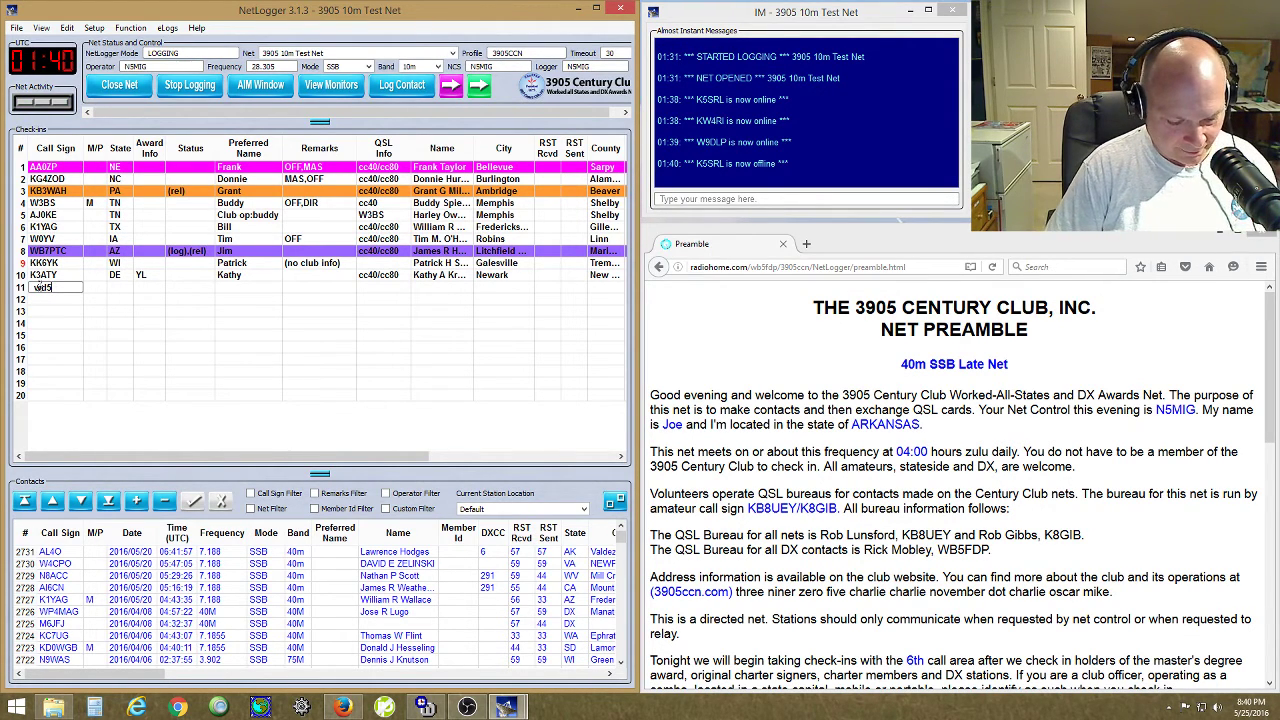
pyautogui.write('bgg')
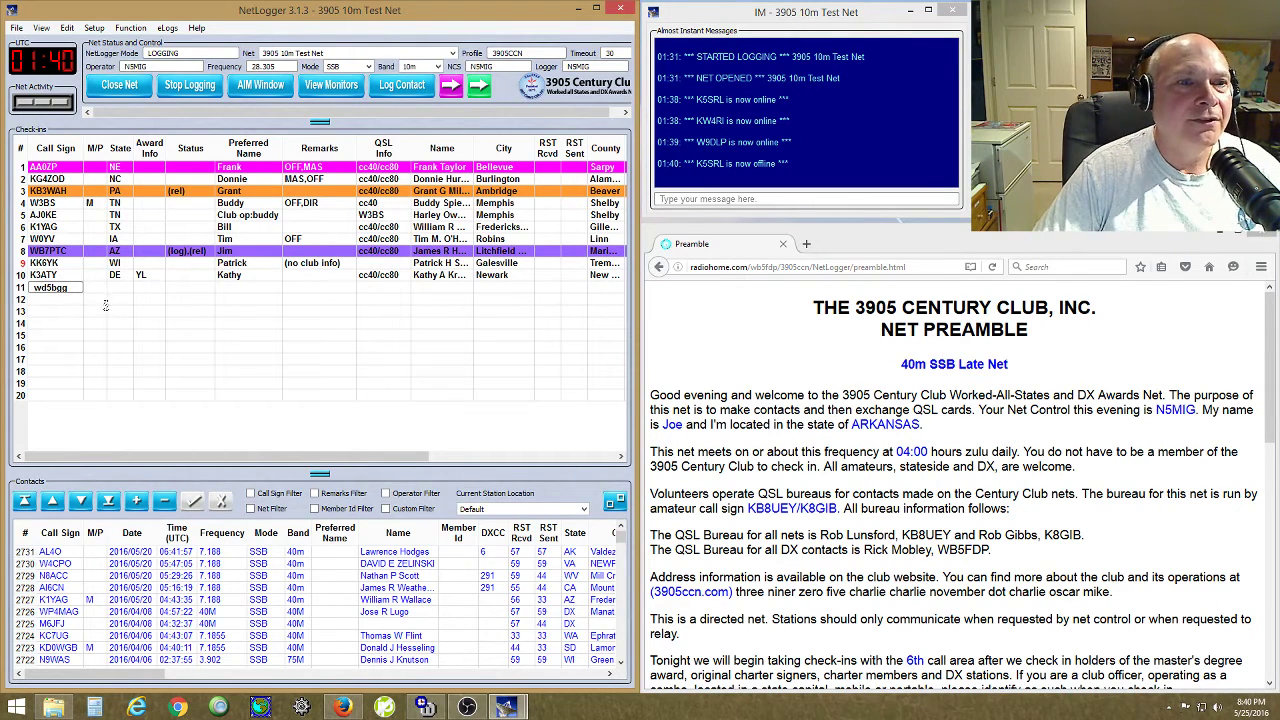
pyautogui.press('Return')
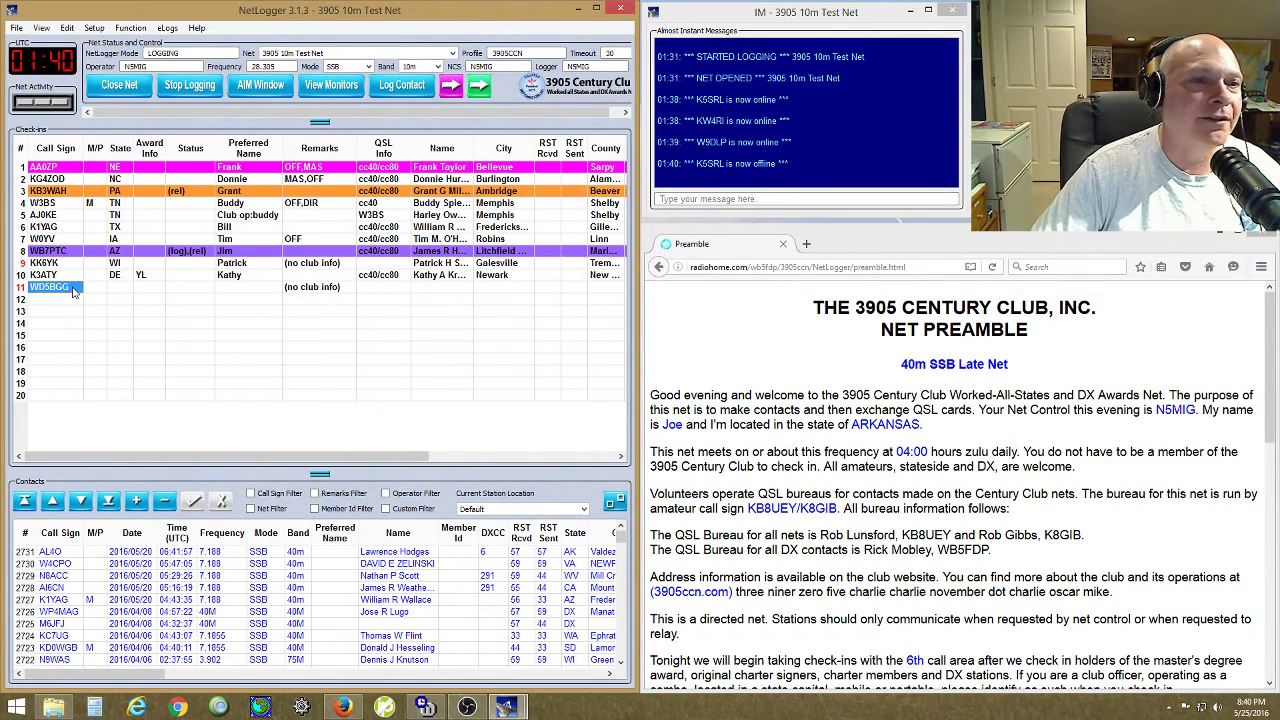
pyautogui.rightClick(72, 292)
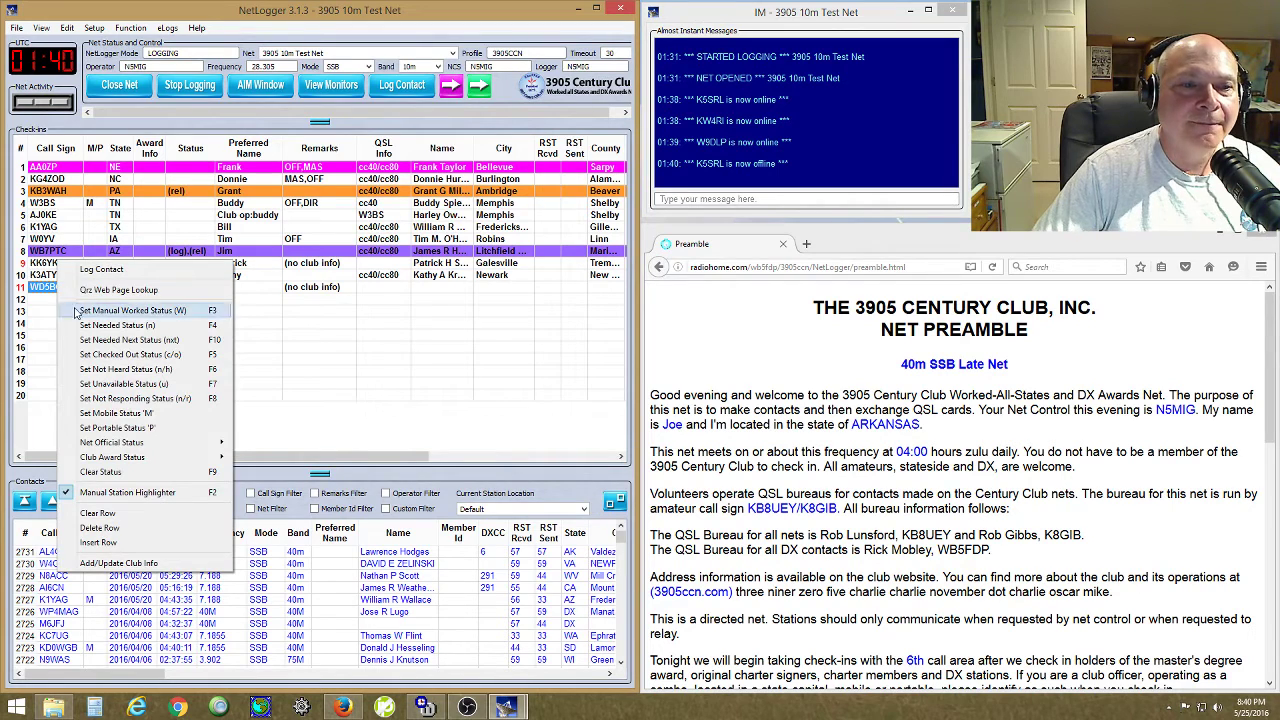
pyautogui.click(120, 528)
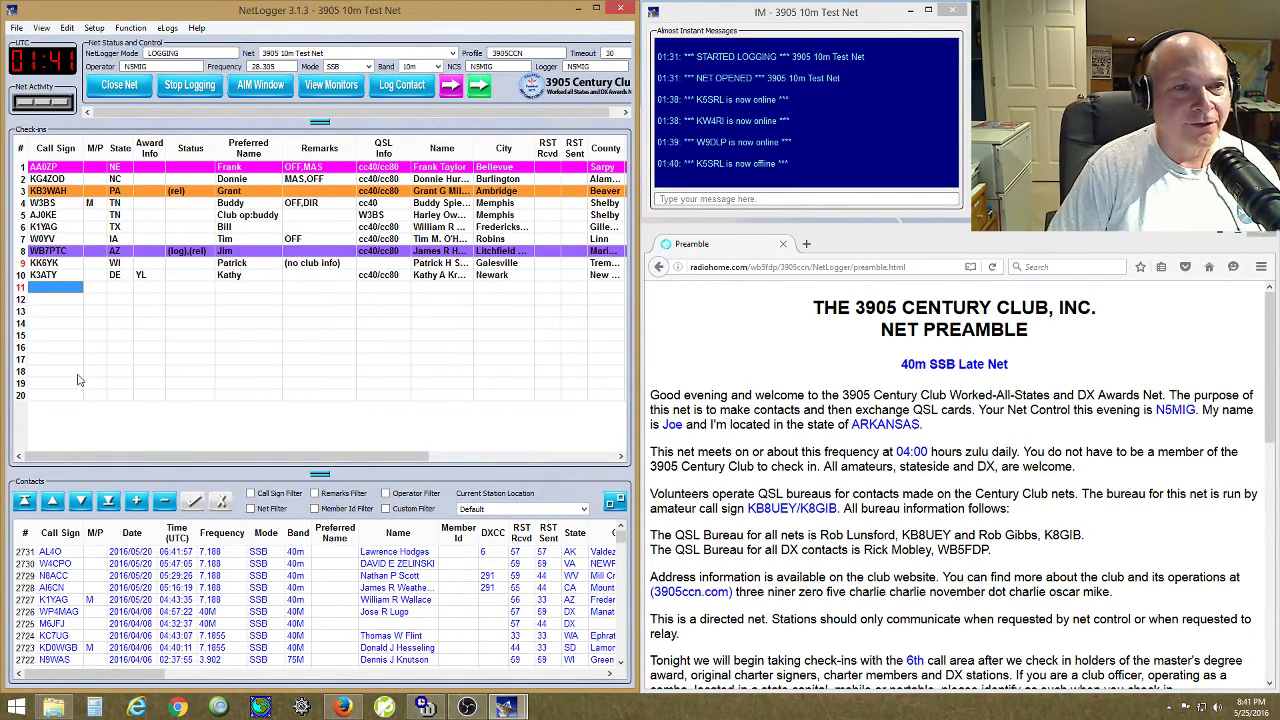
# - Check in a station in row 11 and the net operator's own station in row 12 by entering their call signs
pyautogui.write('wd5bg')
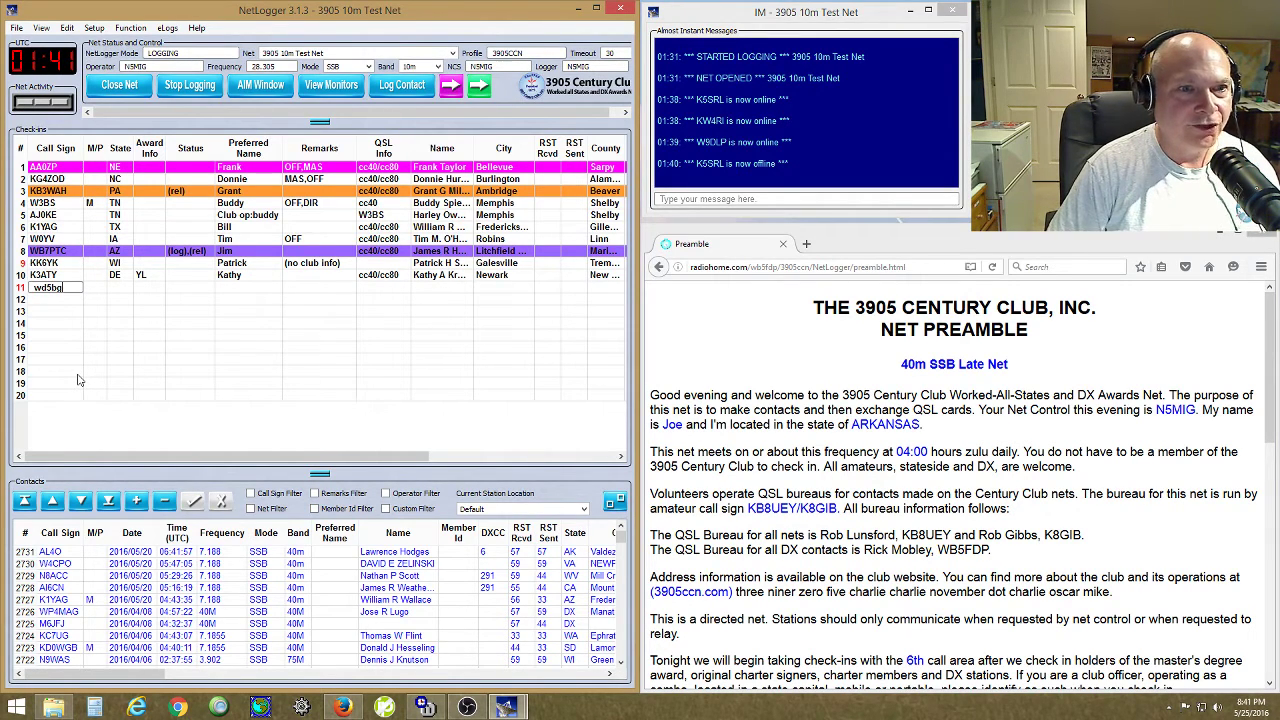
pyautogui.write('p')
pyautogui.press('Return')
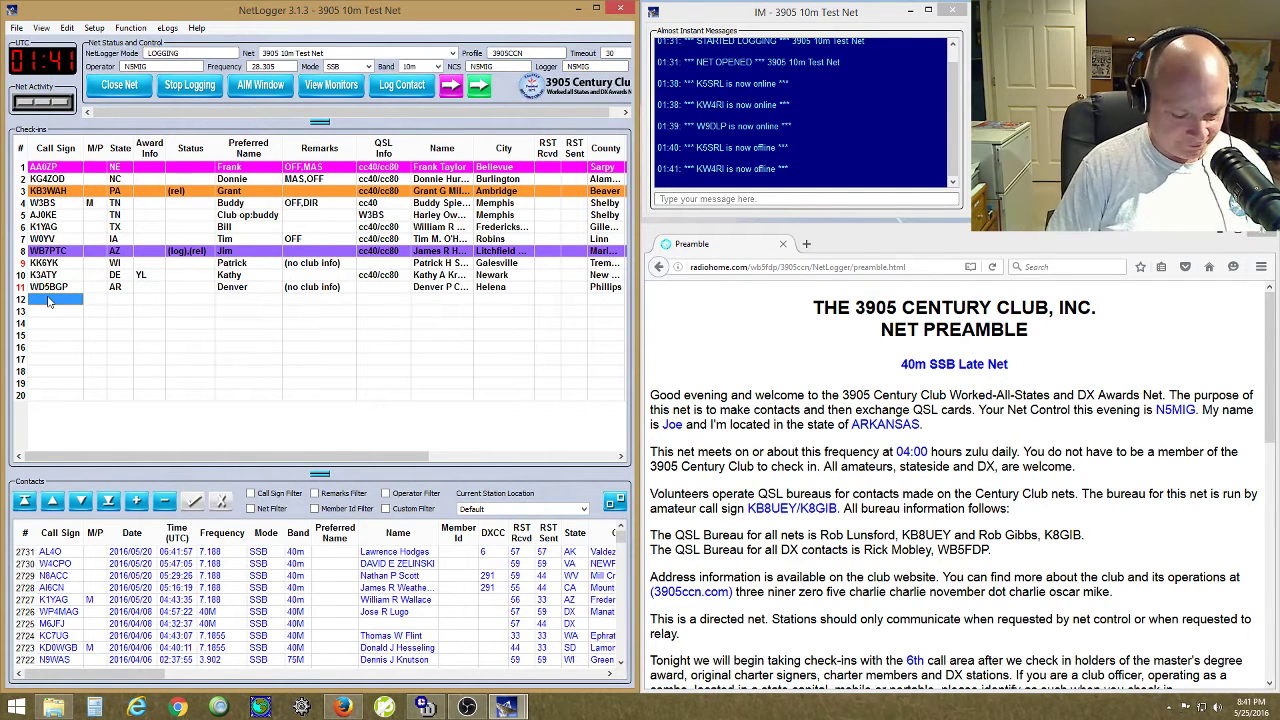
pyautogui.write('N5MIG')
pyautogui.press('Return')
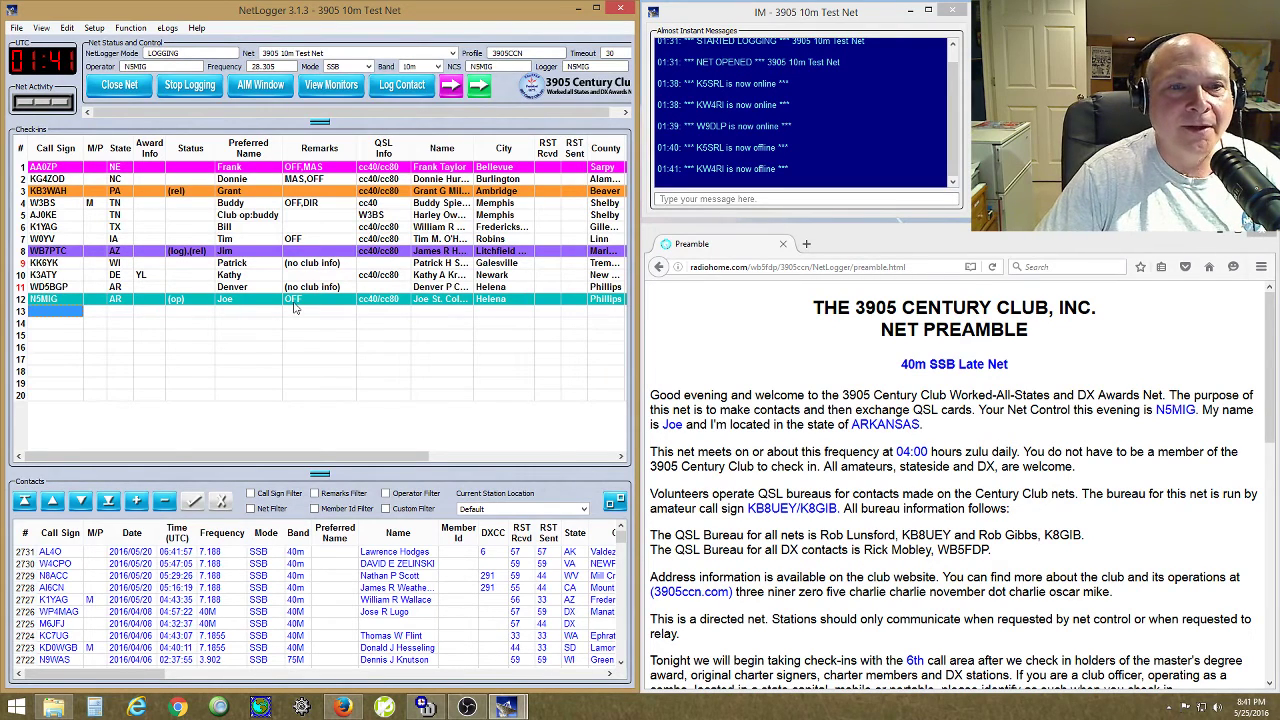
# - Give the operator's station in row 12 net control status (nc)
pyautogui.rightClick(47, 302)
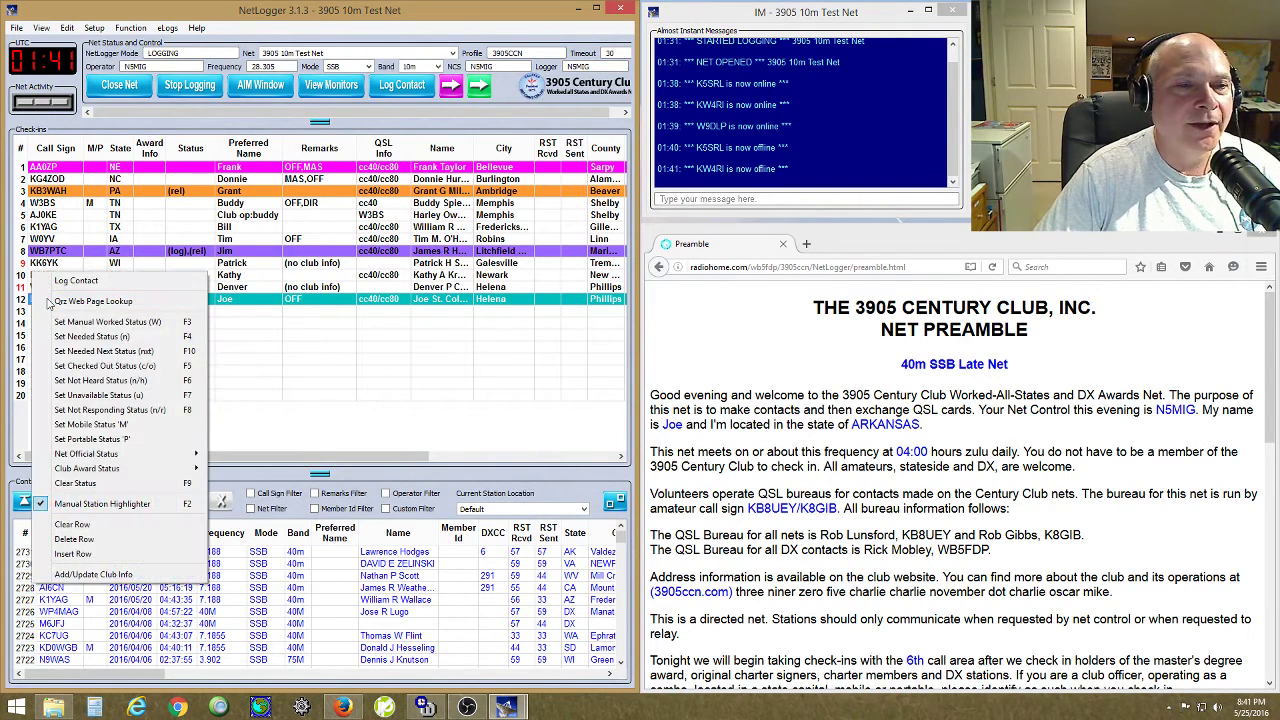
pyautogui.moveTo(120, 458)
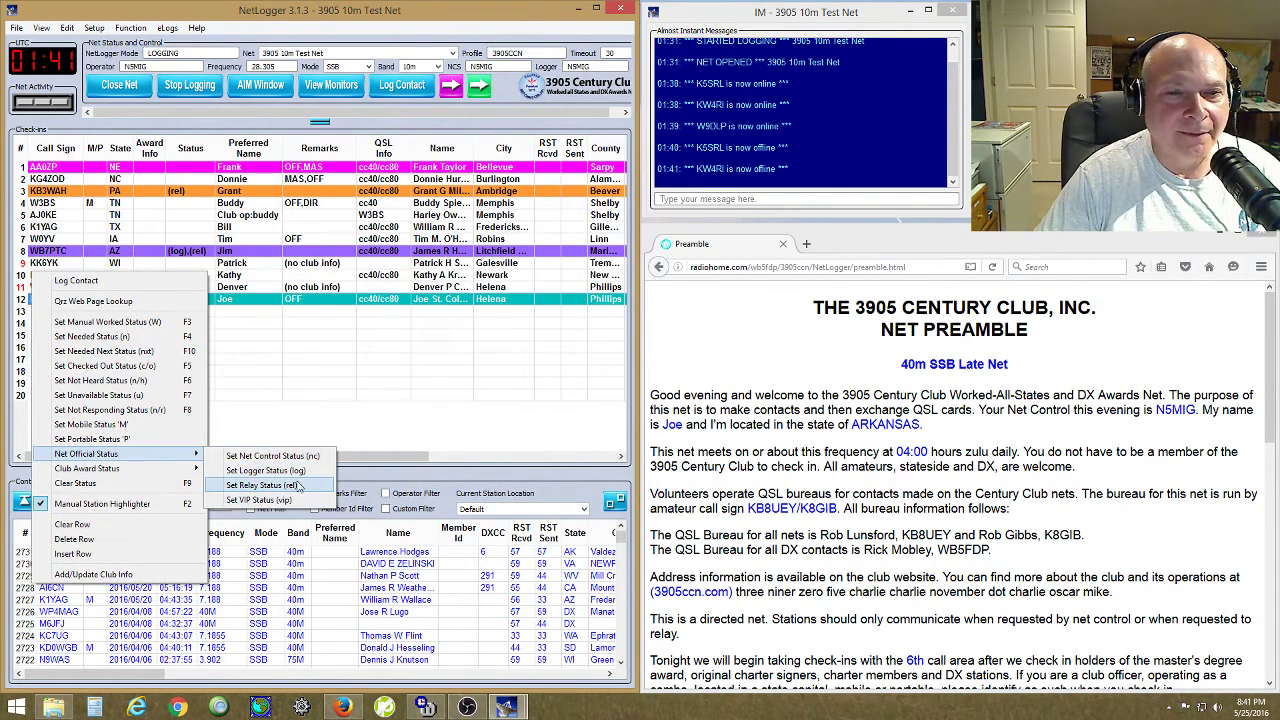
pyautogui.click(300, 457)
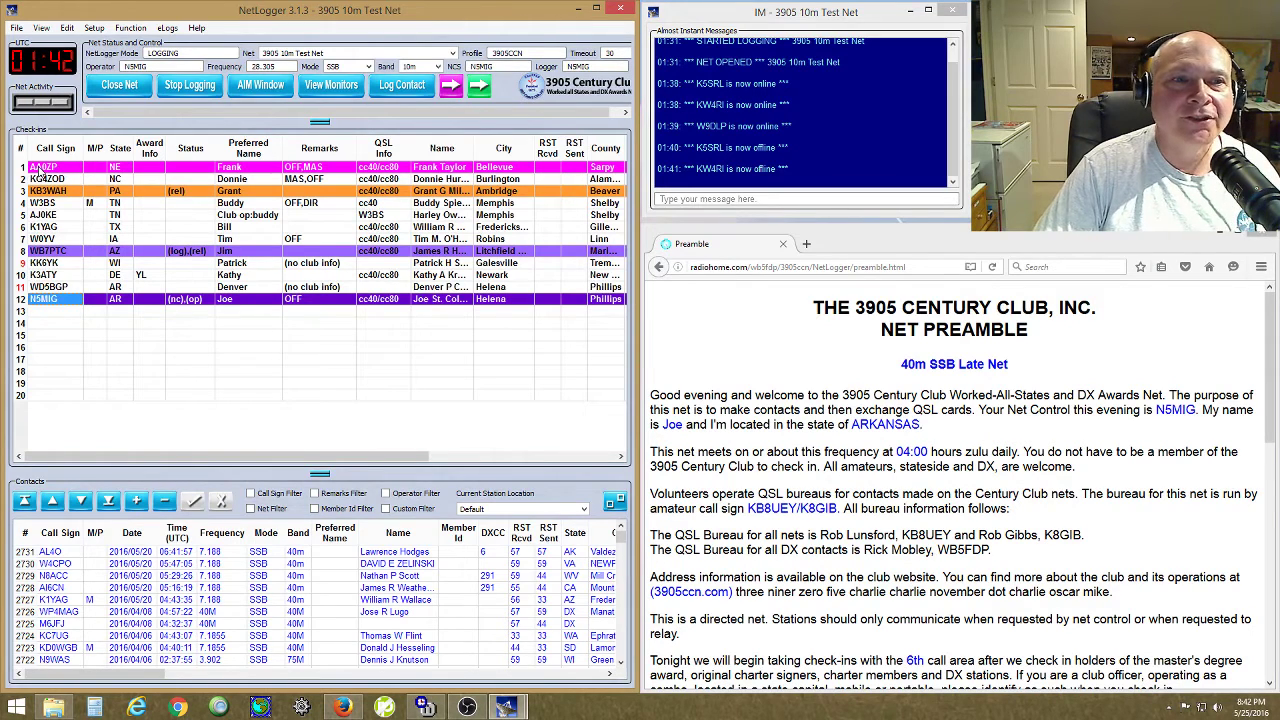
# - Move the manual station highlighter down the check-in list to rows 2, 3 and 4 in turn
pyautogui.click(41, 28)
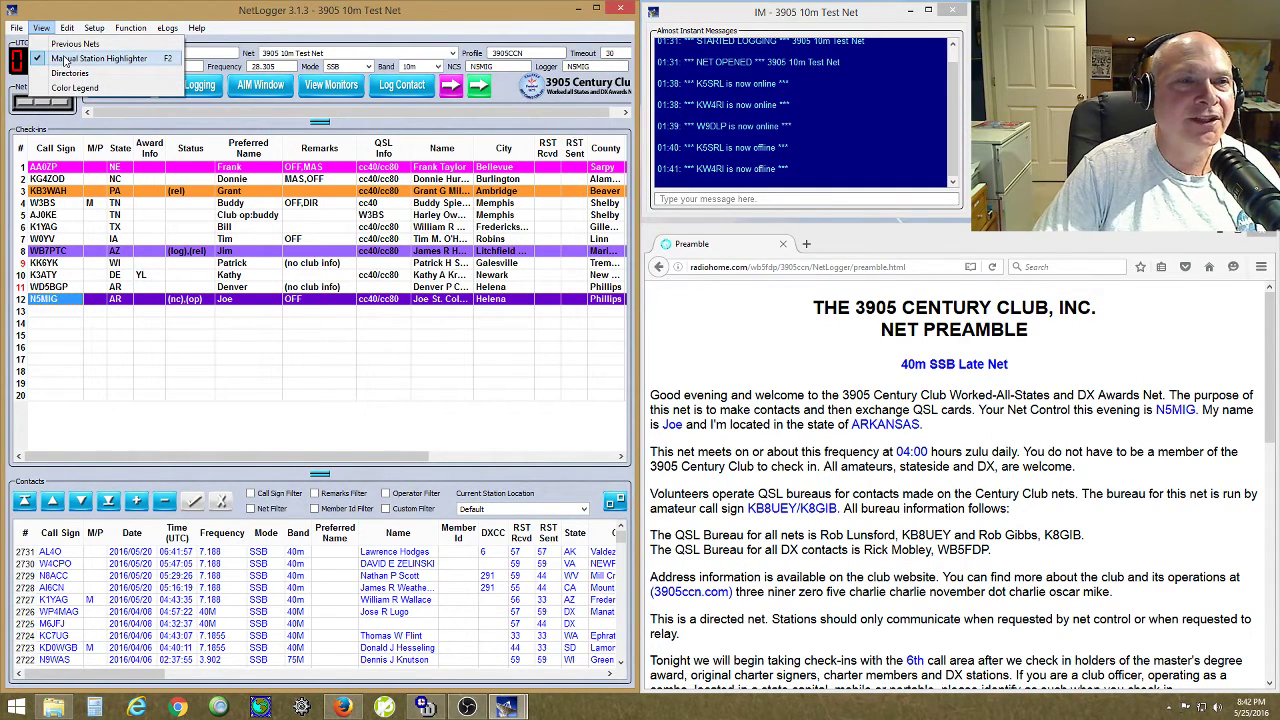
pyautogui.click(40, 29)
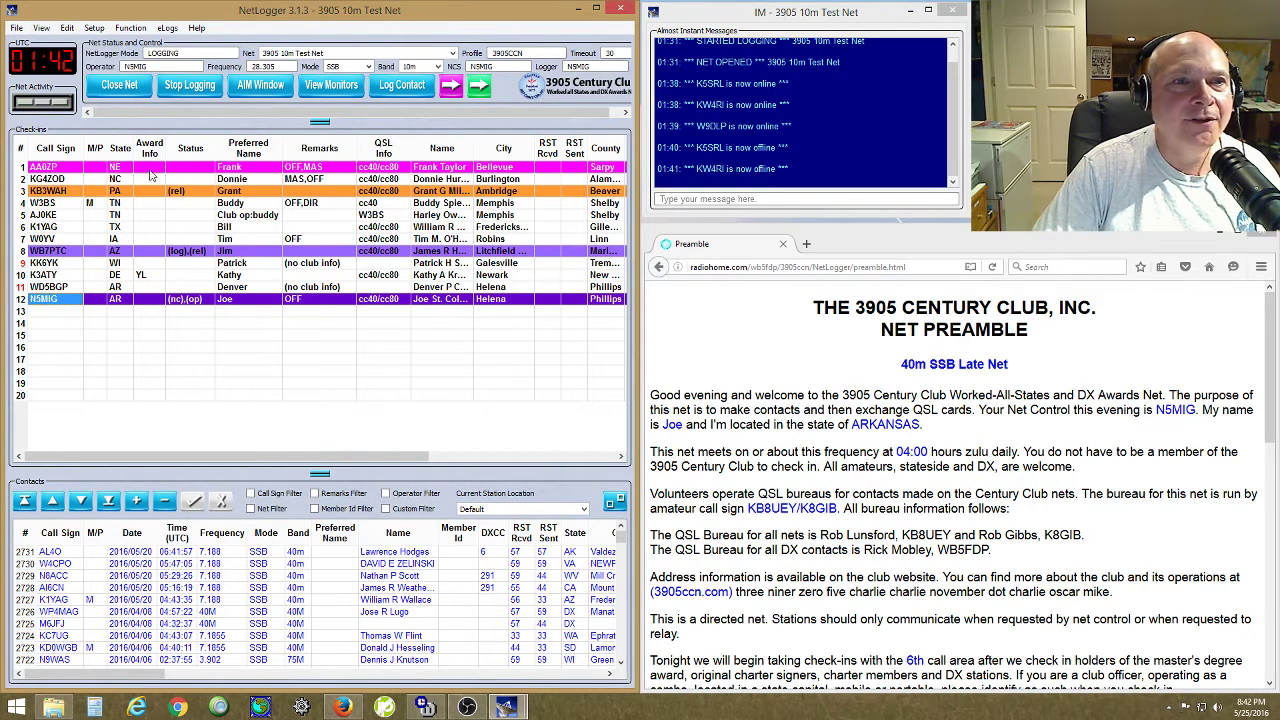
pyautogui.doubleClick(21, 179)
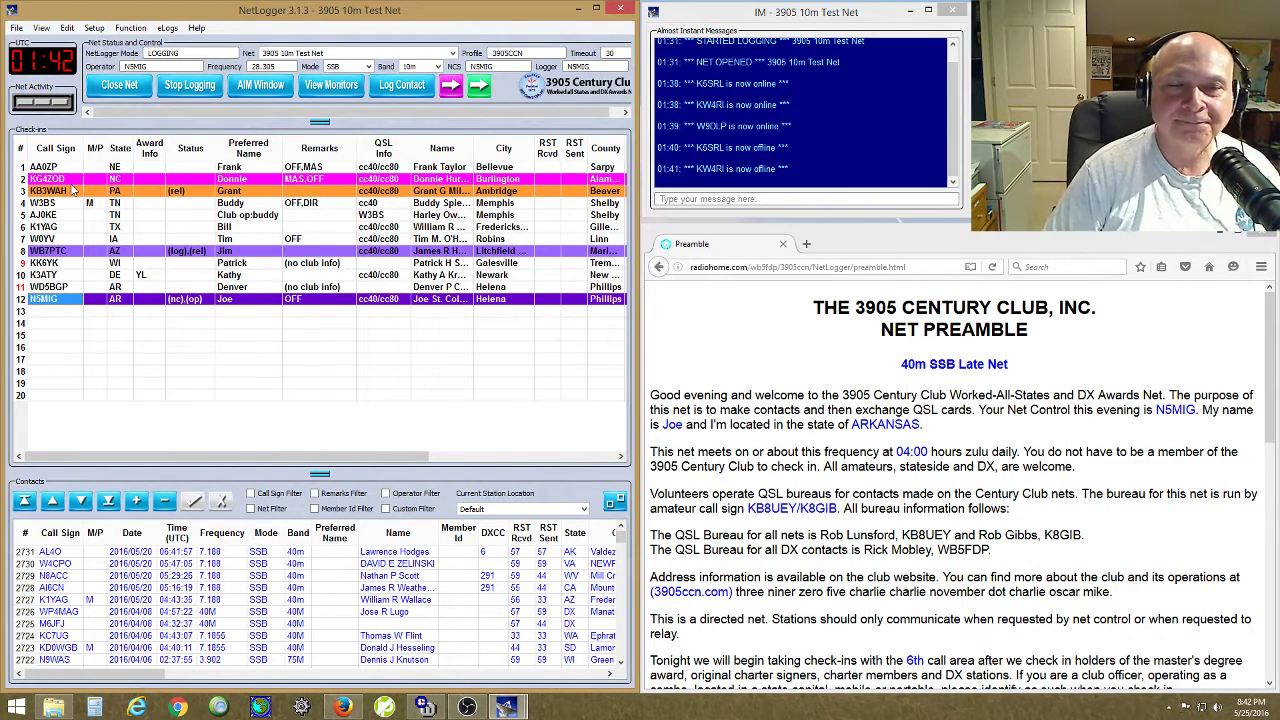
pyautogui.click(21, 192)
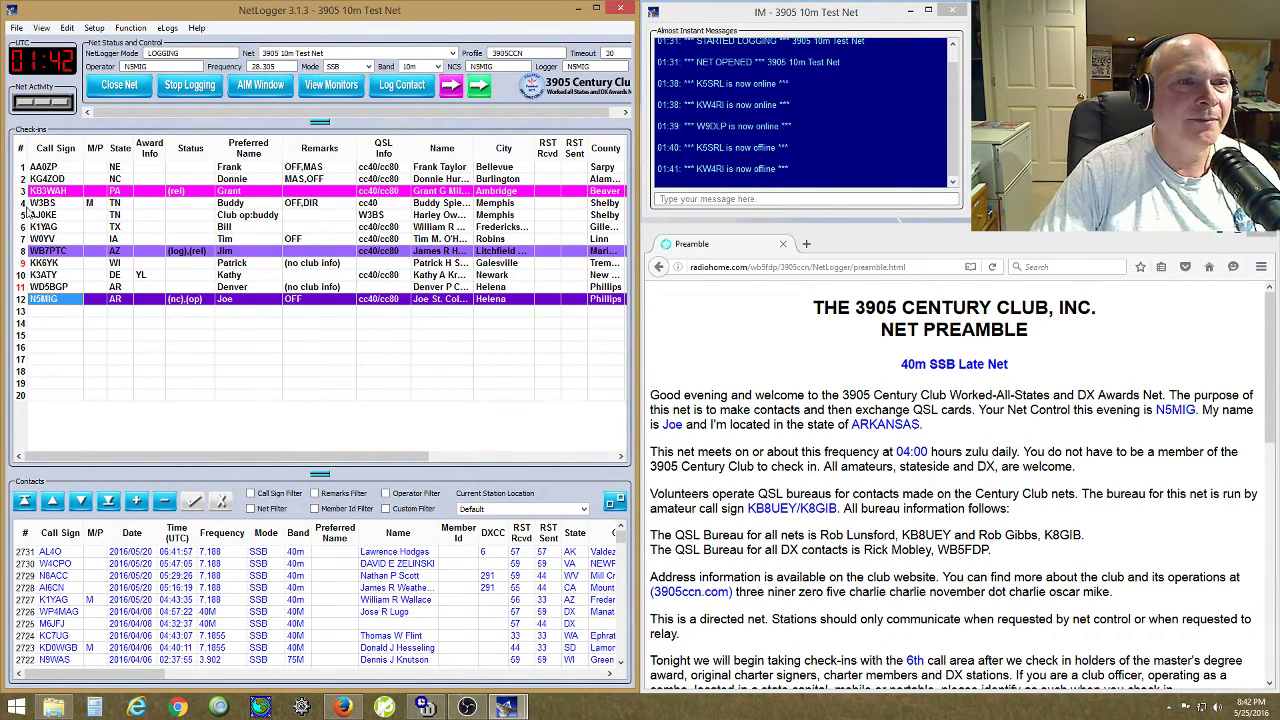
pyautogui.click(27, 205)
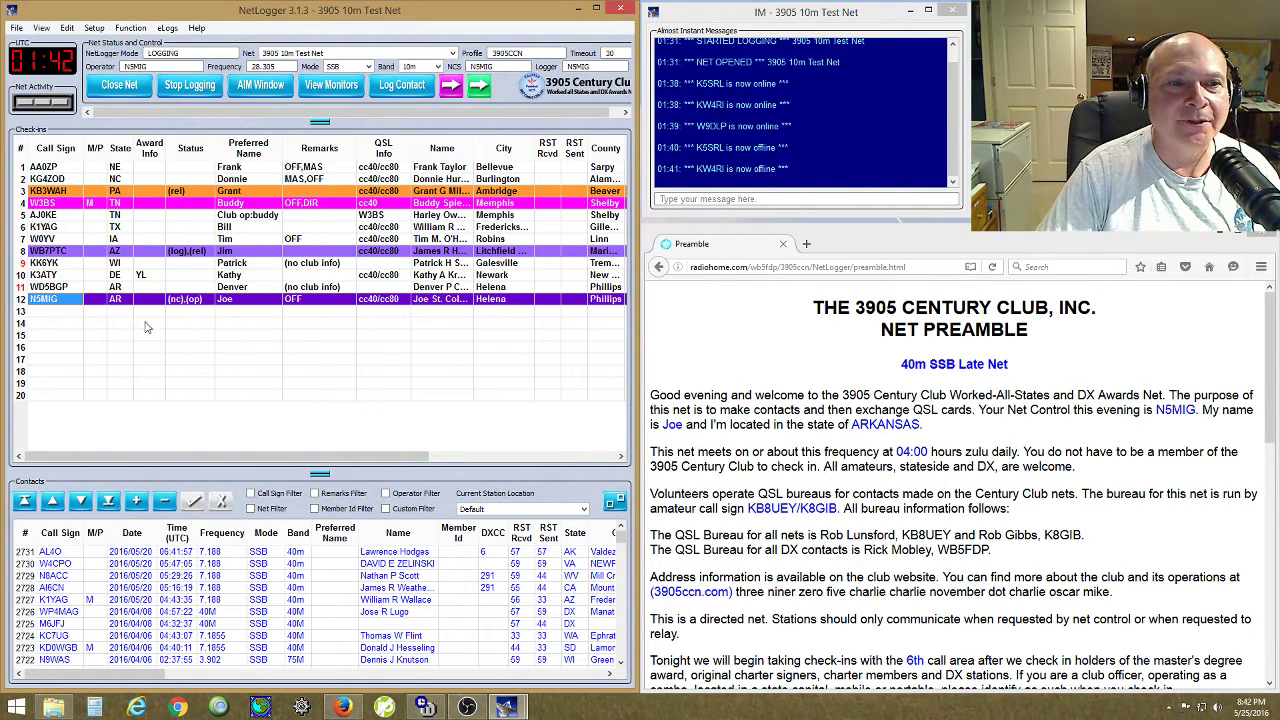
# - Check in another station by entering its call sign in row 13
pyautogui.click(54, 312)
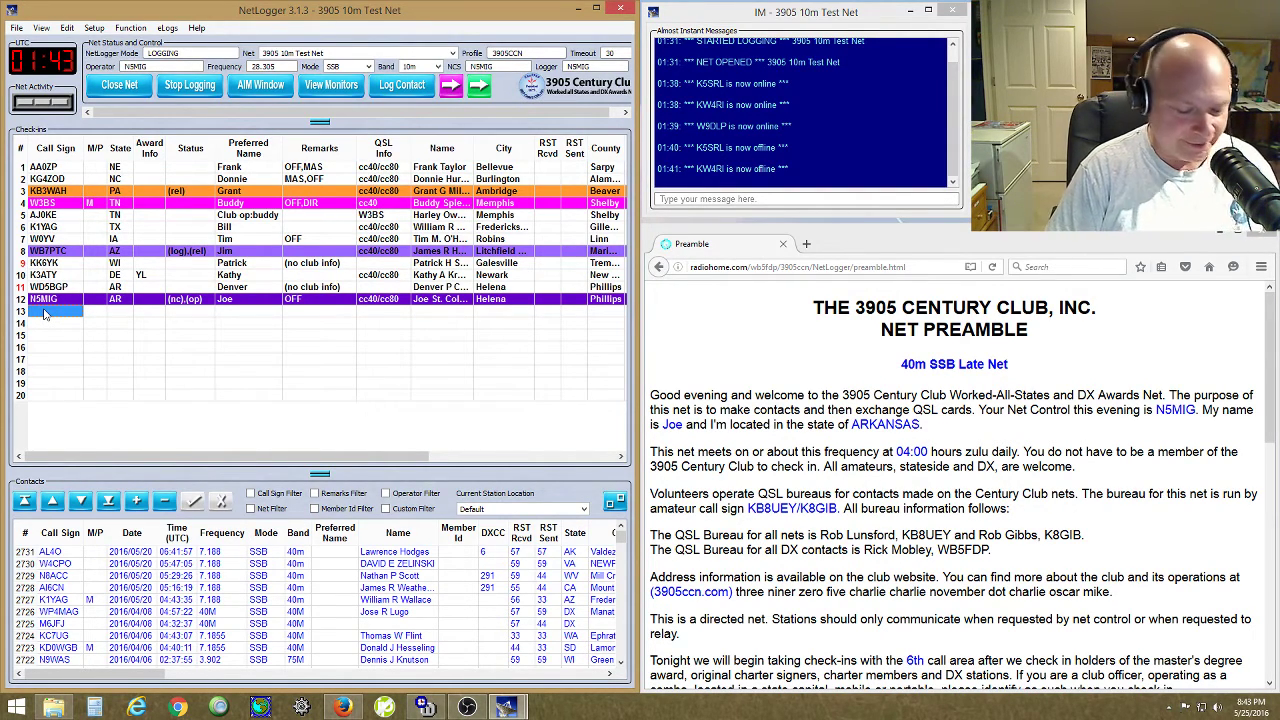
pyautogui.write('ke')
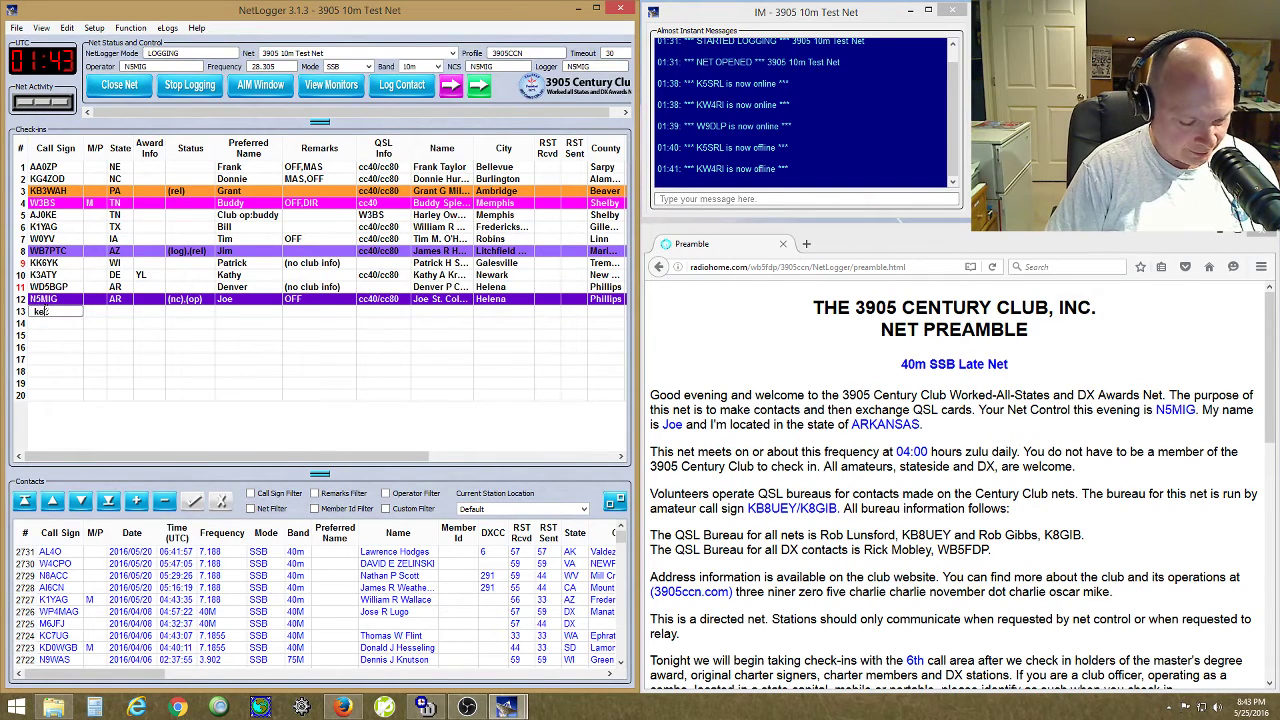
pyautogui.write('6yk')
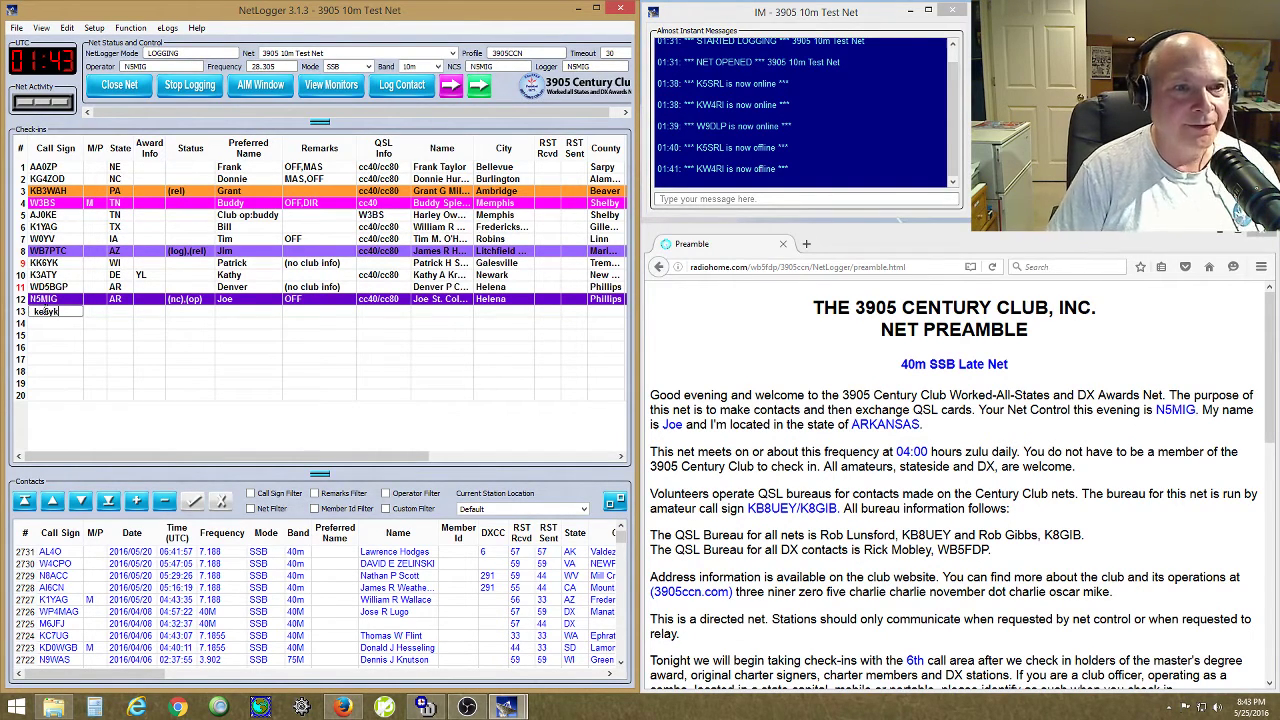
pyautogui.press('Return')
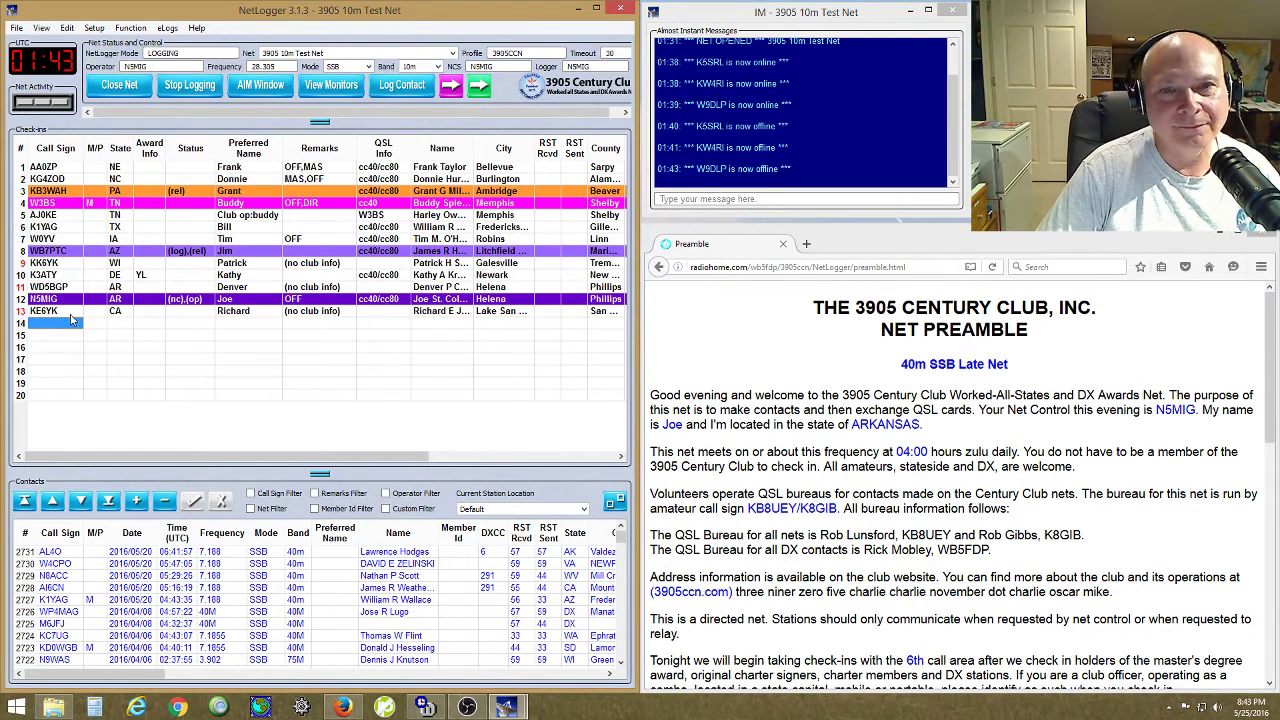
# - Move the station highlighter to row 6 and on to row 9, and give the row 9 station not responding status (n/r)
pyautogui.click(24, 229)
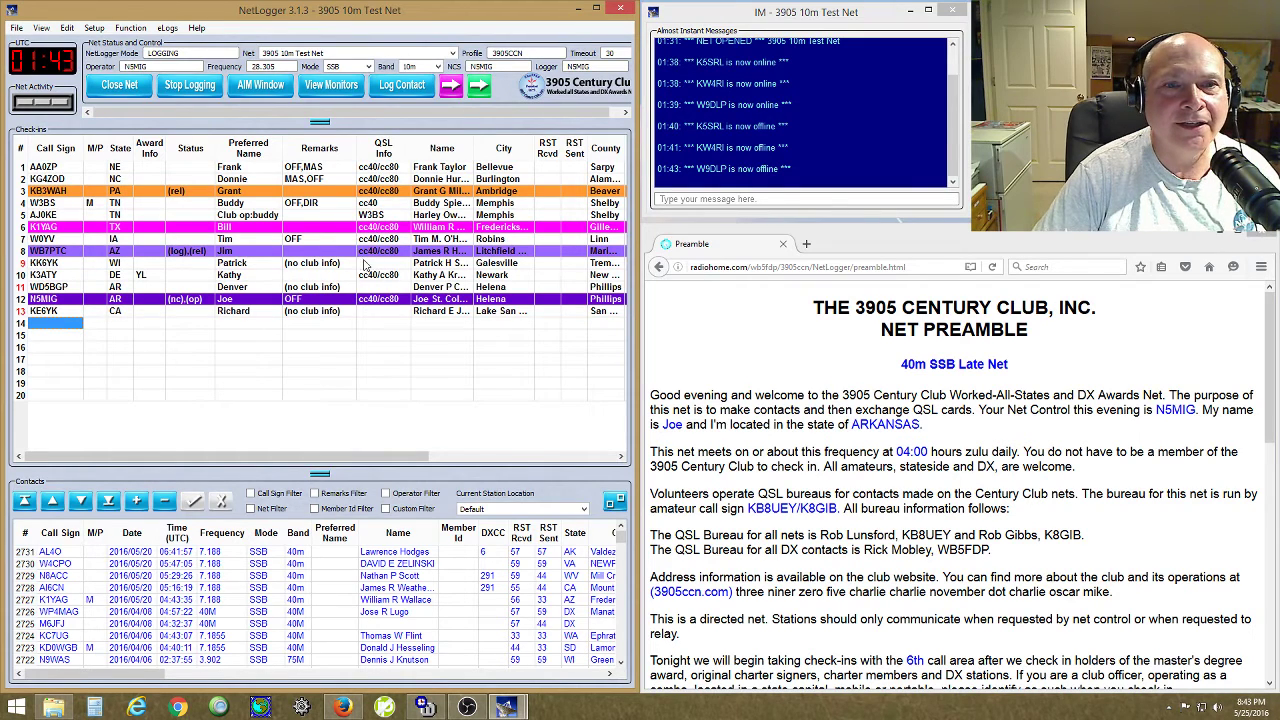
pyautogui.click(23, 263)
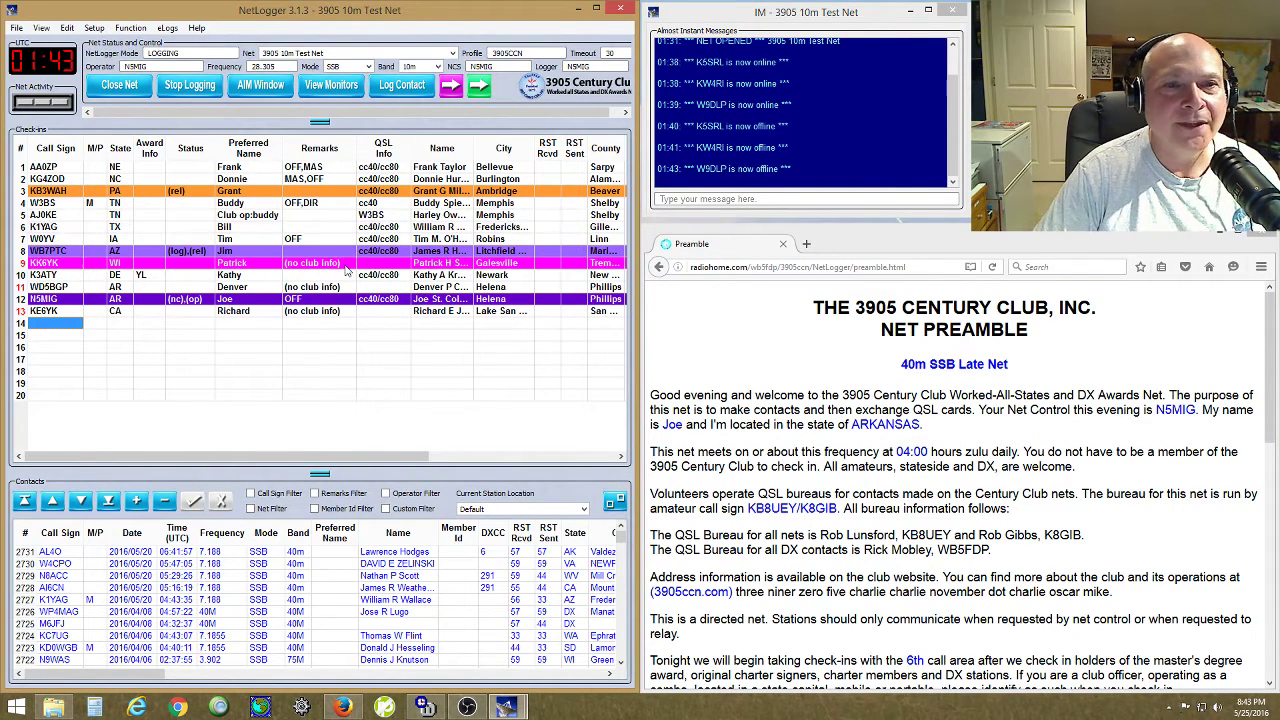
pyautogui.click(56, 263)
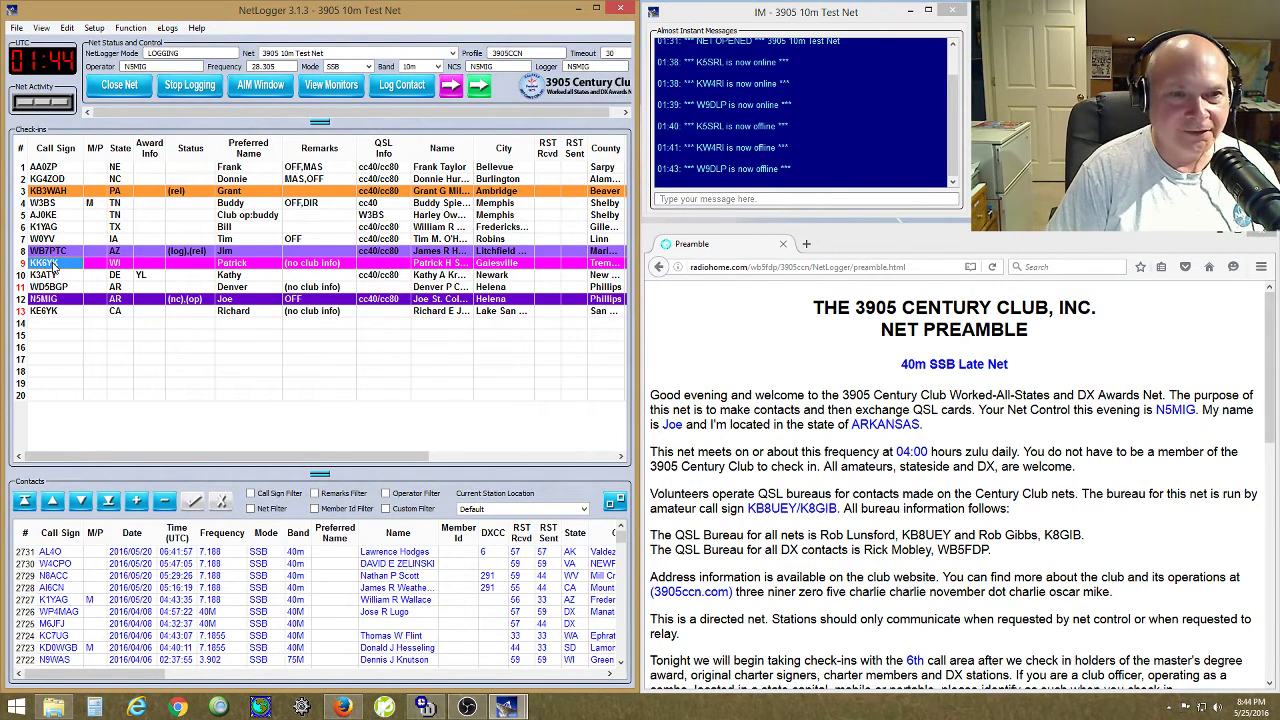
pyautogui.hotkey('ctrl', 'n')
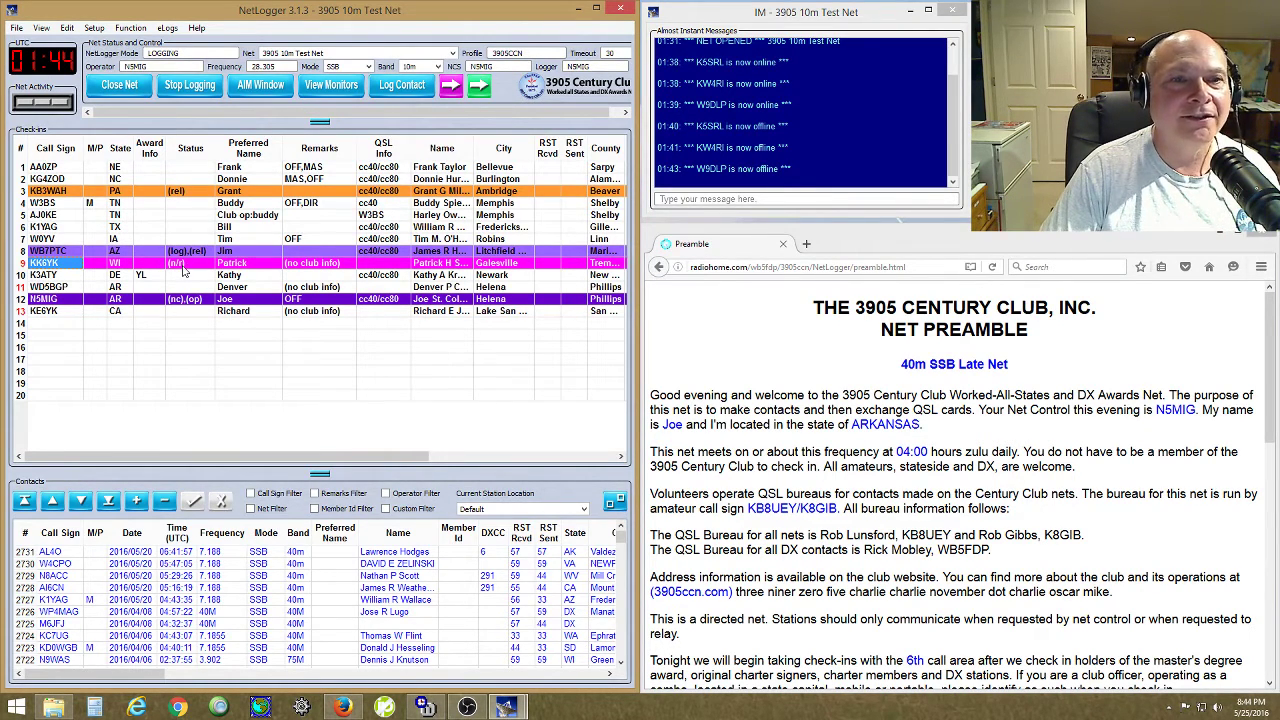
# - Move the station highlighter to row 10 and on to row 11, and give the row 11 station checked out status (c/o)
pyautogui.click(20, 275)
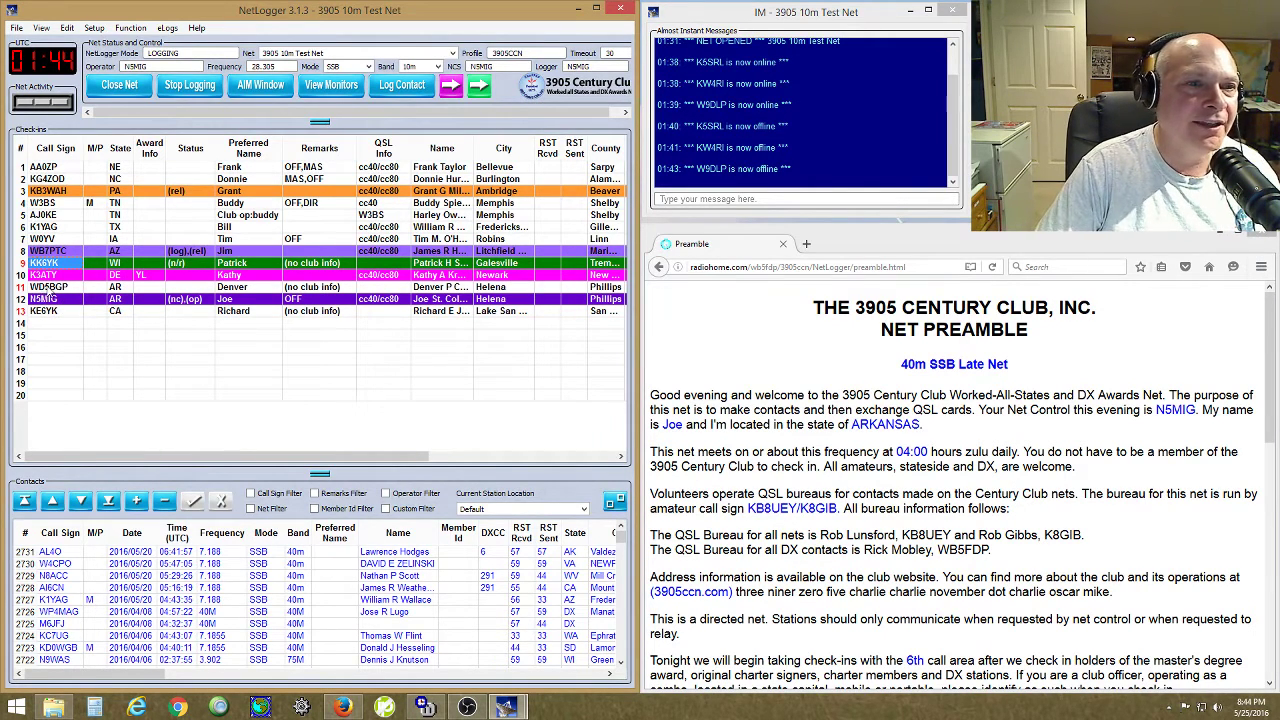
pyautogui.doubleClick(21, 287)
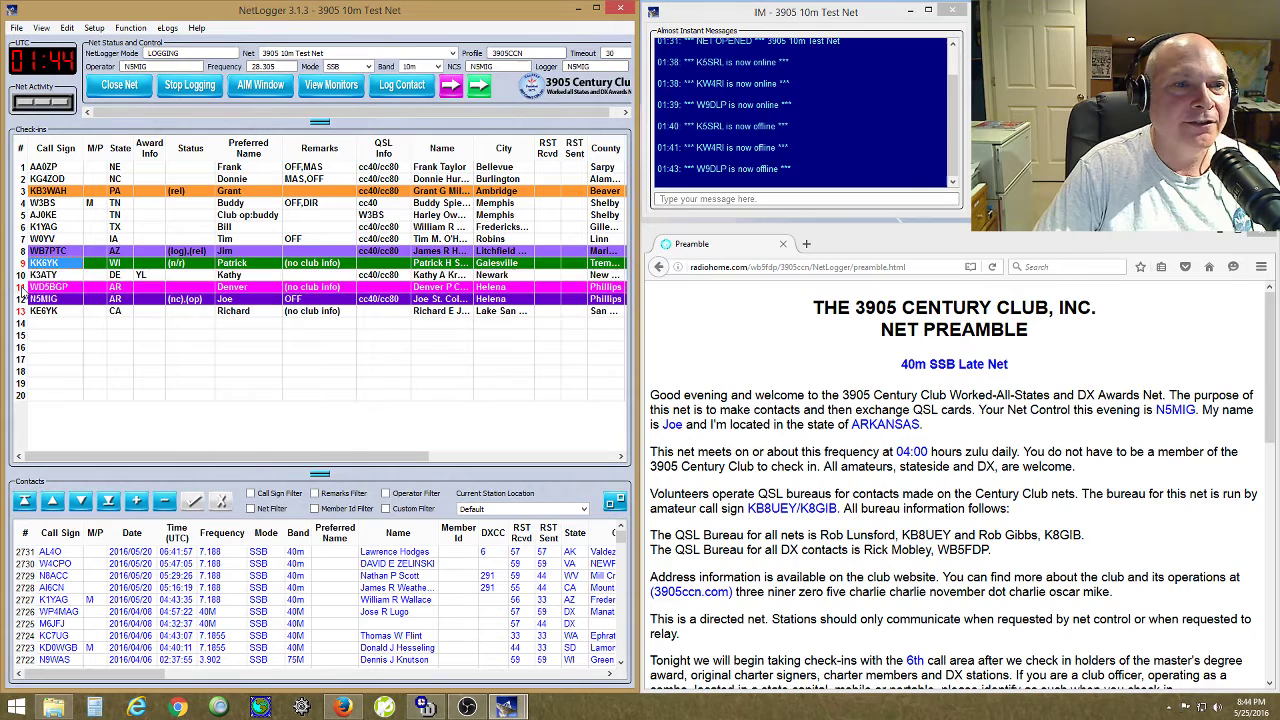
pyautogui.click(68, 289)
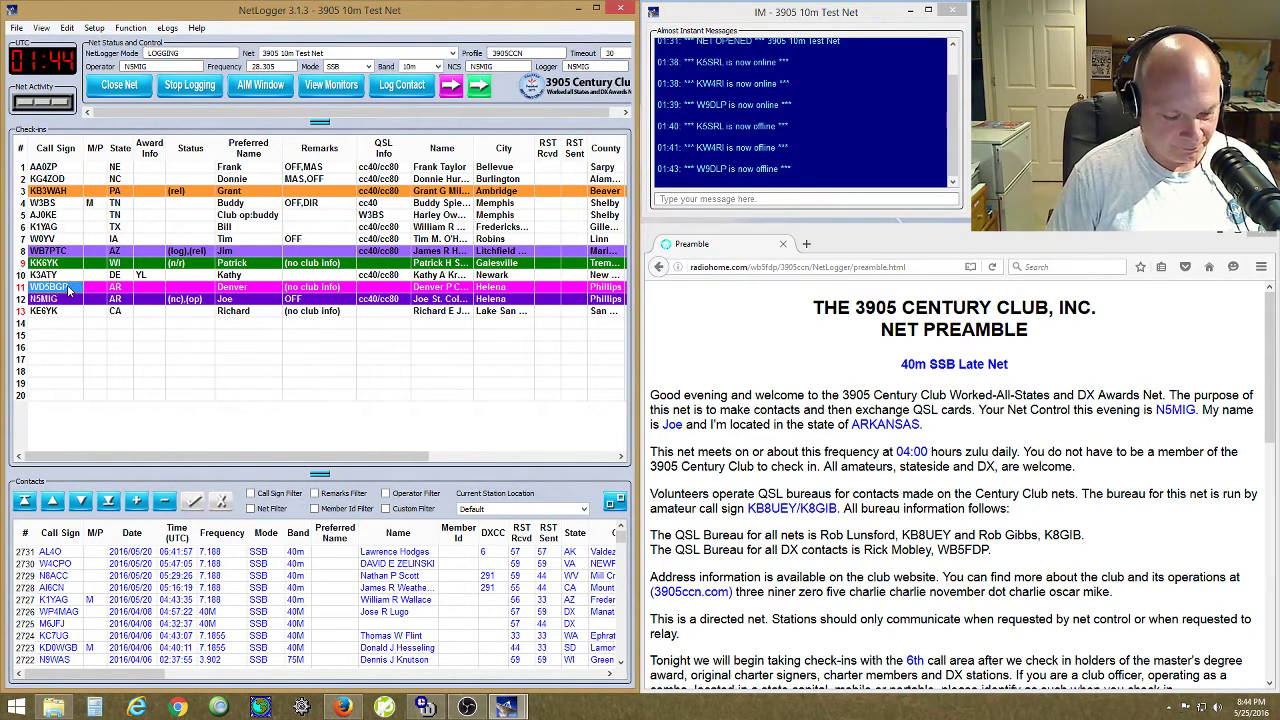
pyautogui.press('F7')
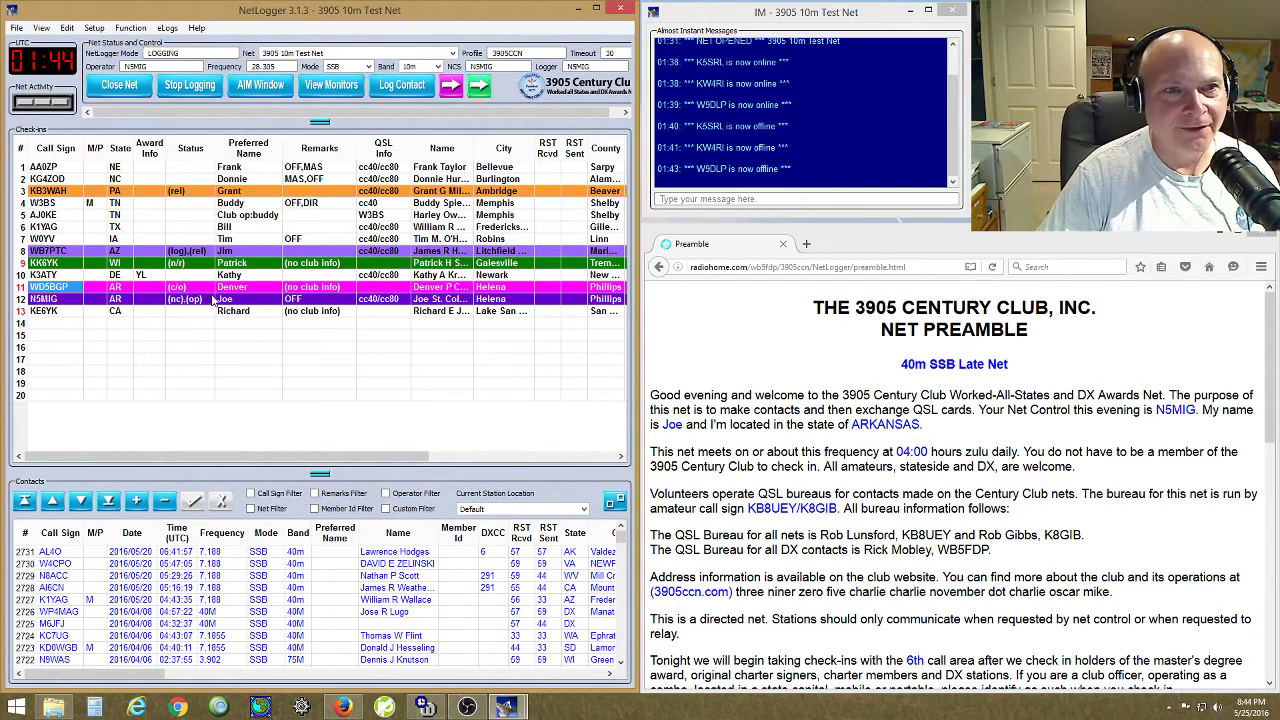
# - Give the station in row 13 needed status (n)
pyautogui.click(59, 311)
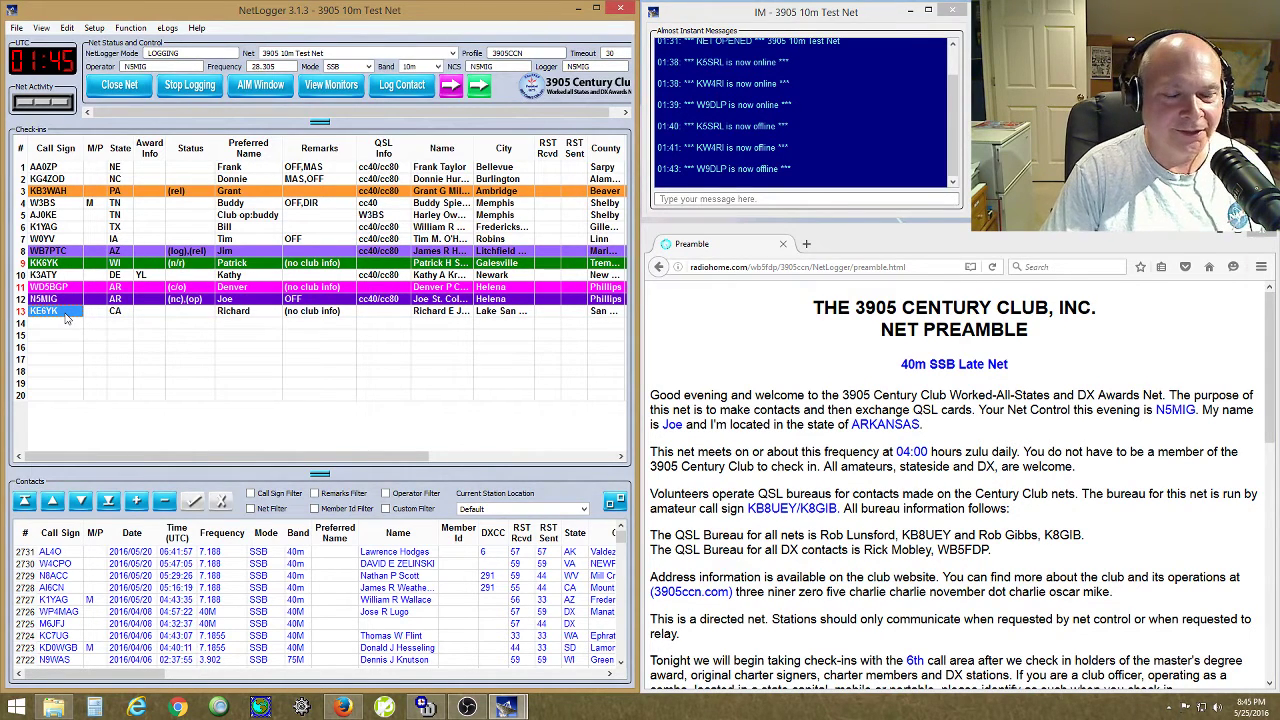
pyautogui.hotkey('ctrl', 'n')
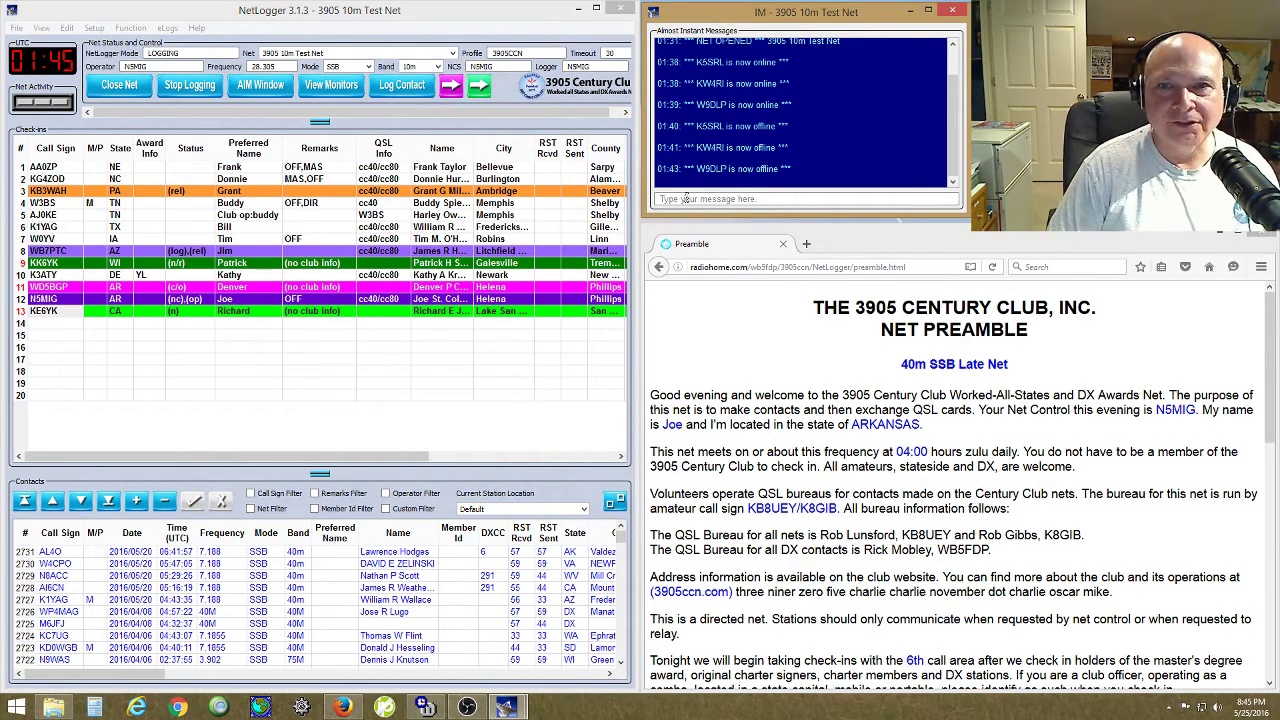
# - Send the message "hello world" to the net's instant message window
pyautogui.write('hello wor')
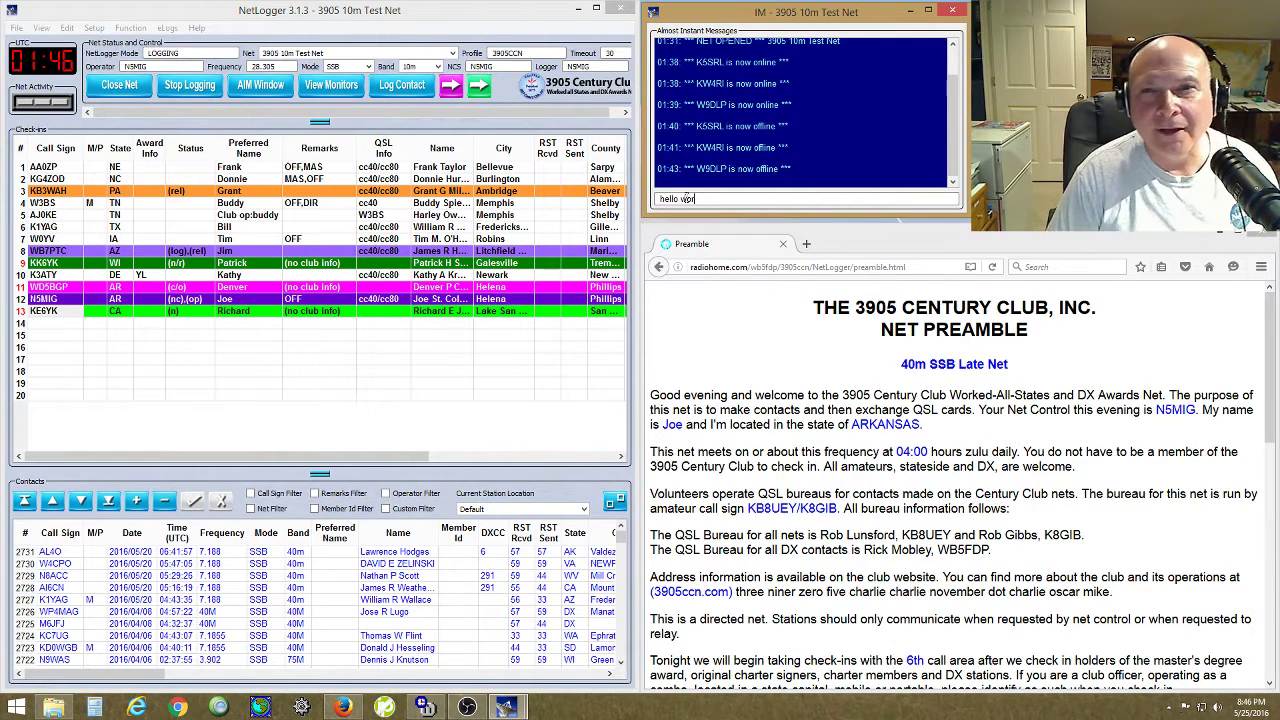
pyautogui.write('ld')
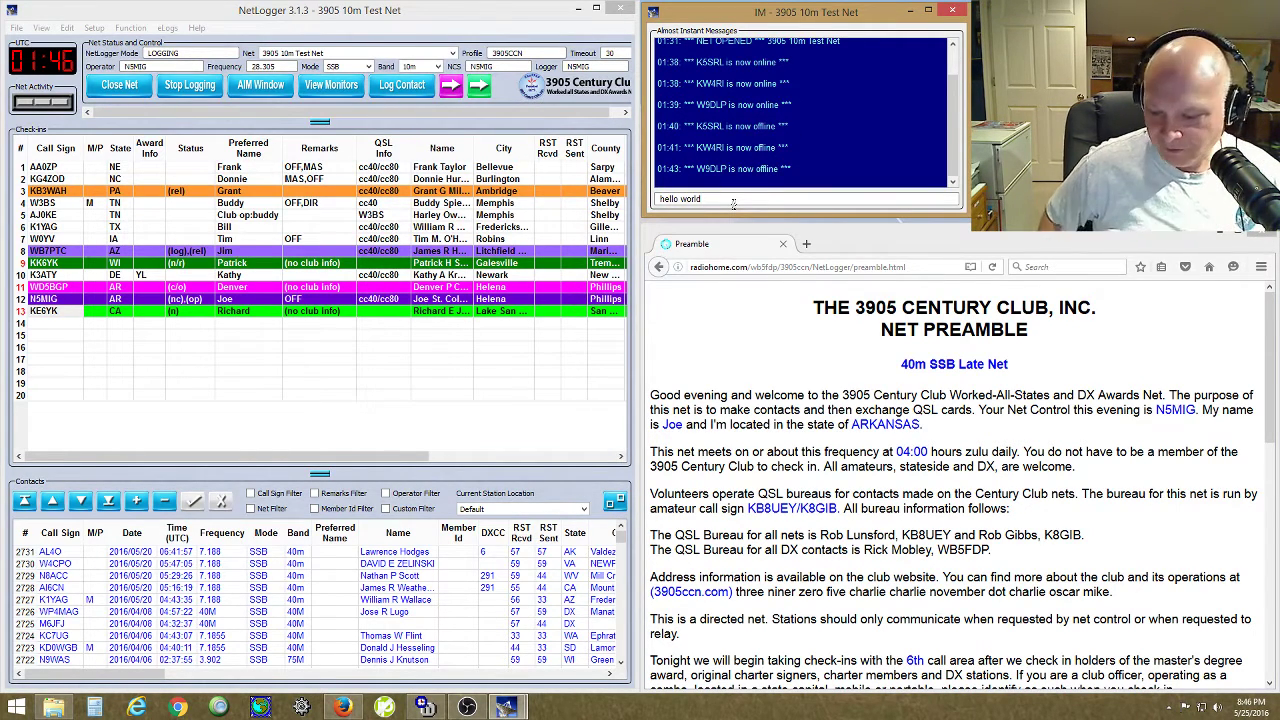
pyautogui.press('Return')
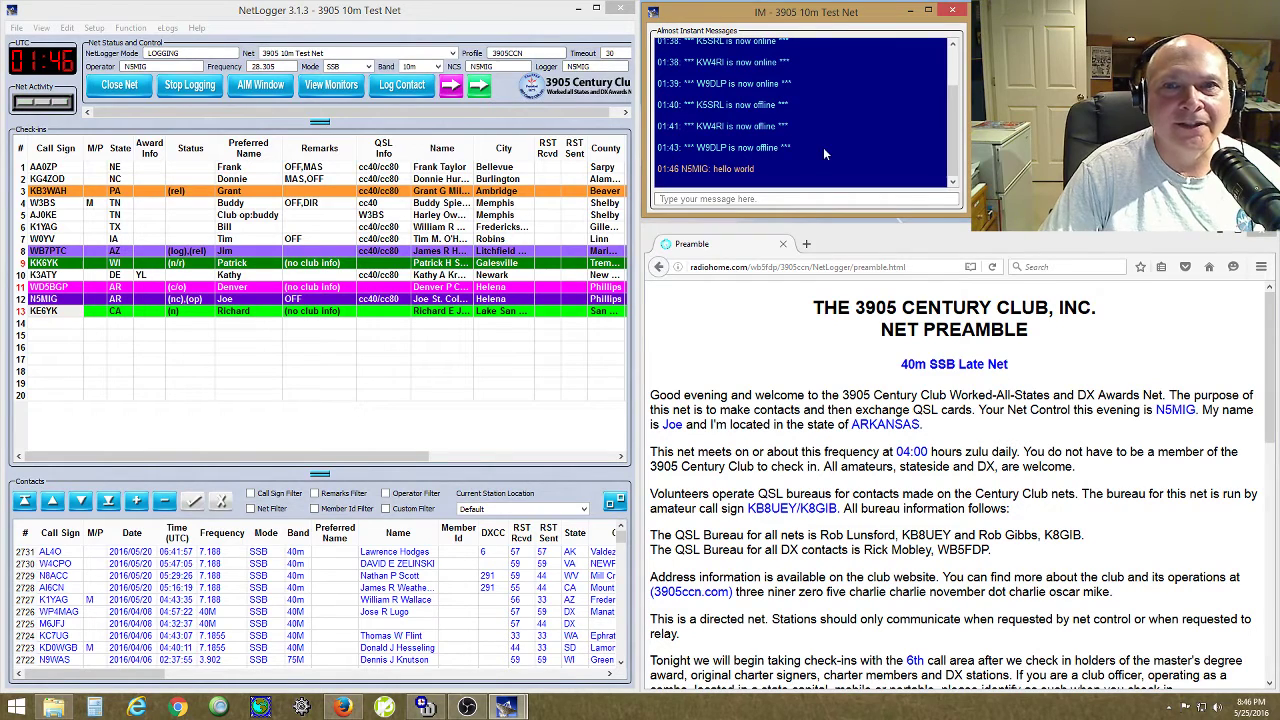
pyautogui.click(741, 195)
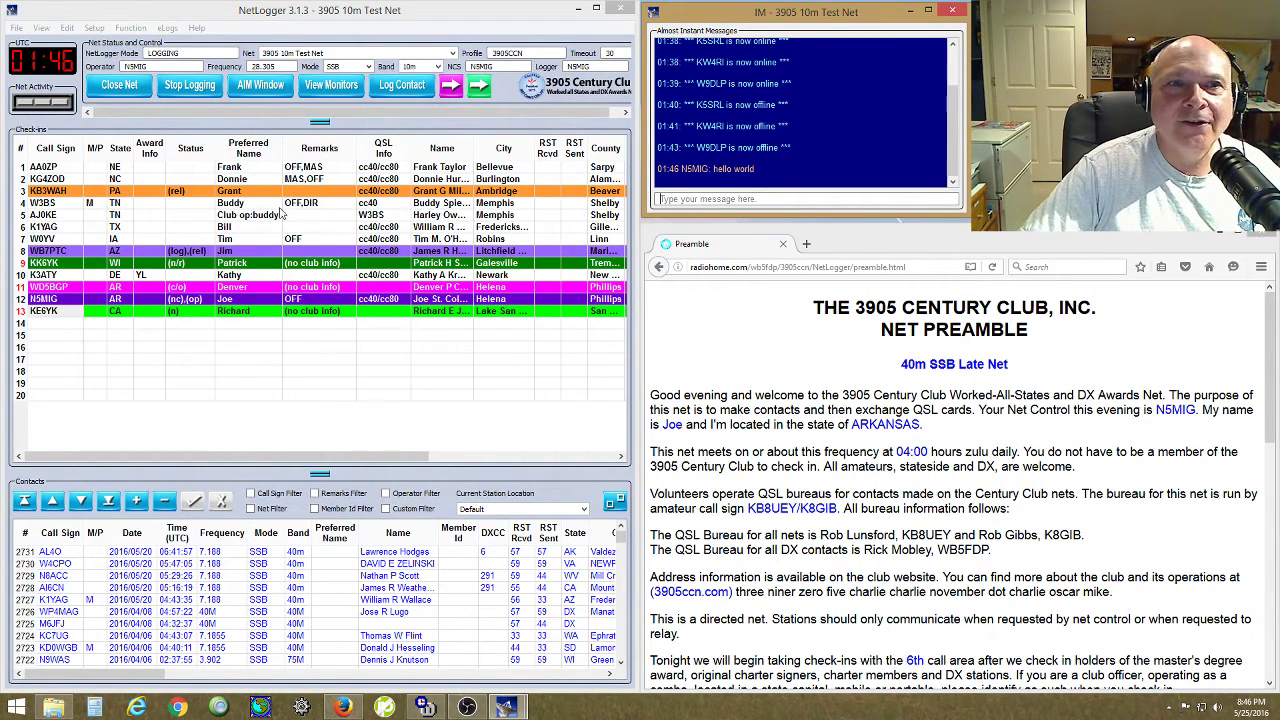
# - Stop logging the 3905 10m Test Net to switch to monitoring it, and close the net preamble browser window
pyautogui.click(186, 88)
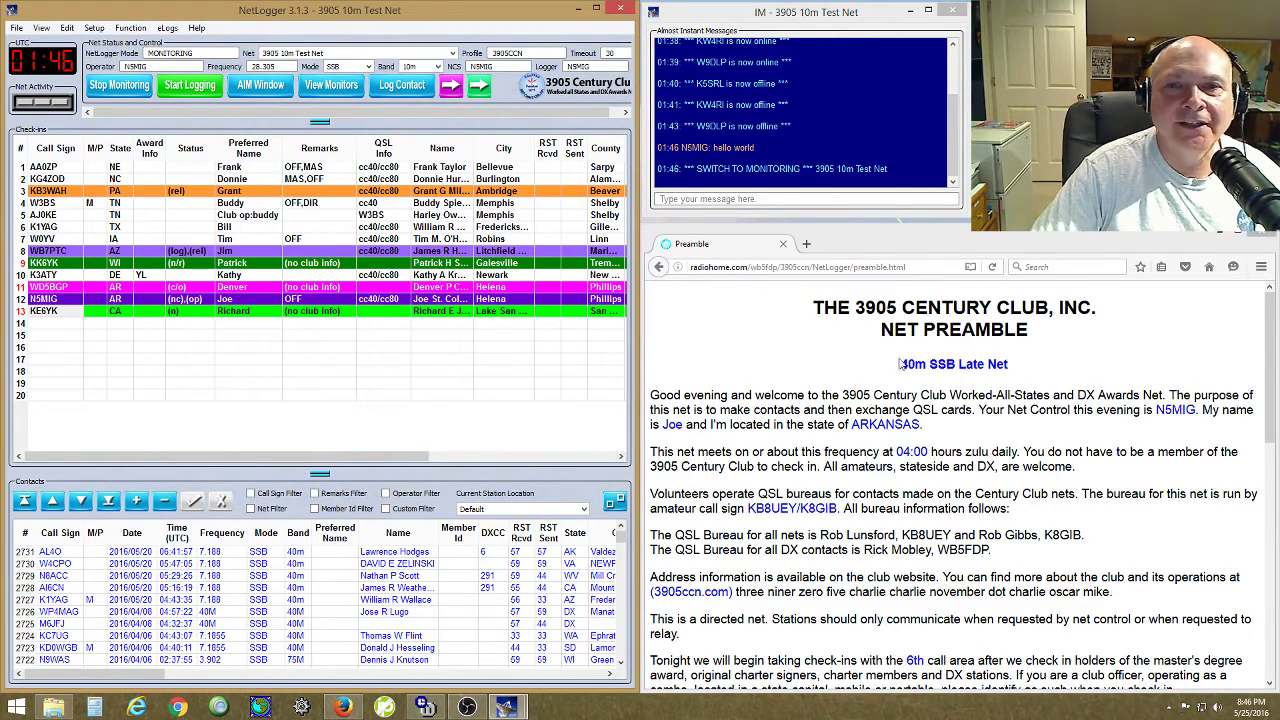
pyautogui.click(1260, 236)
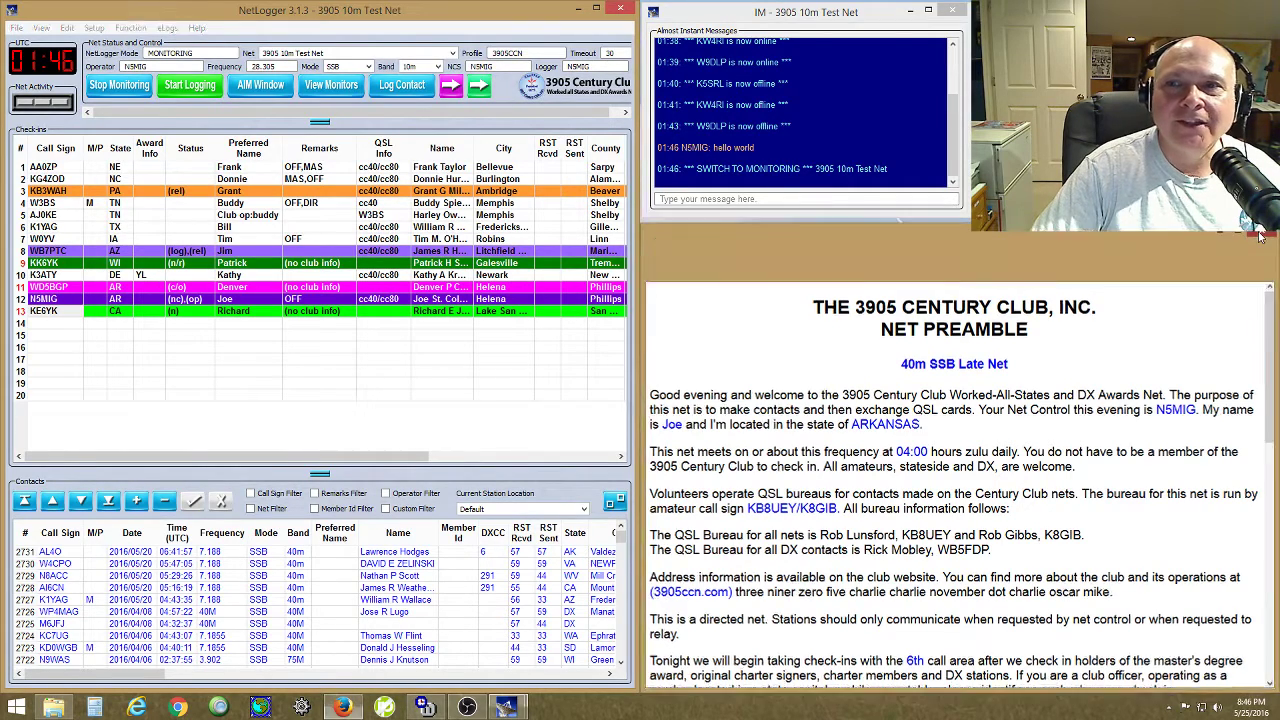